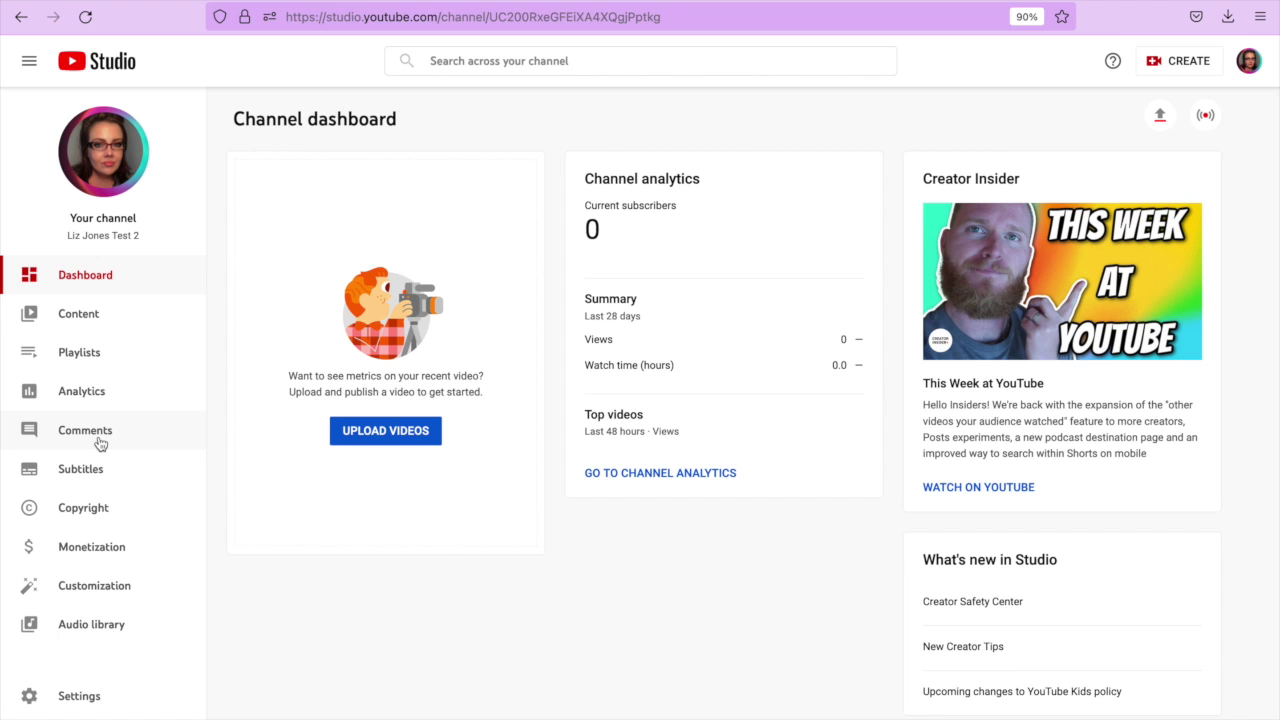
Step: In YouTube Studio, go to Customization > Branding and scroll down to the watermark settings
{"action": "left_click", "coordinate": [112, 585]}
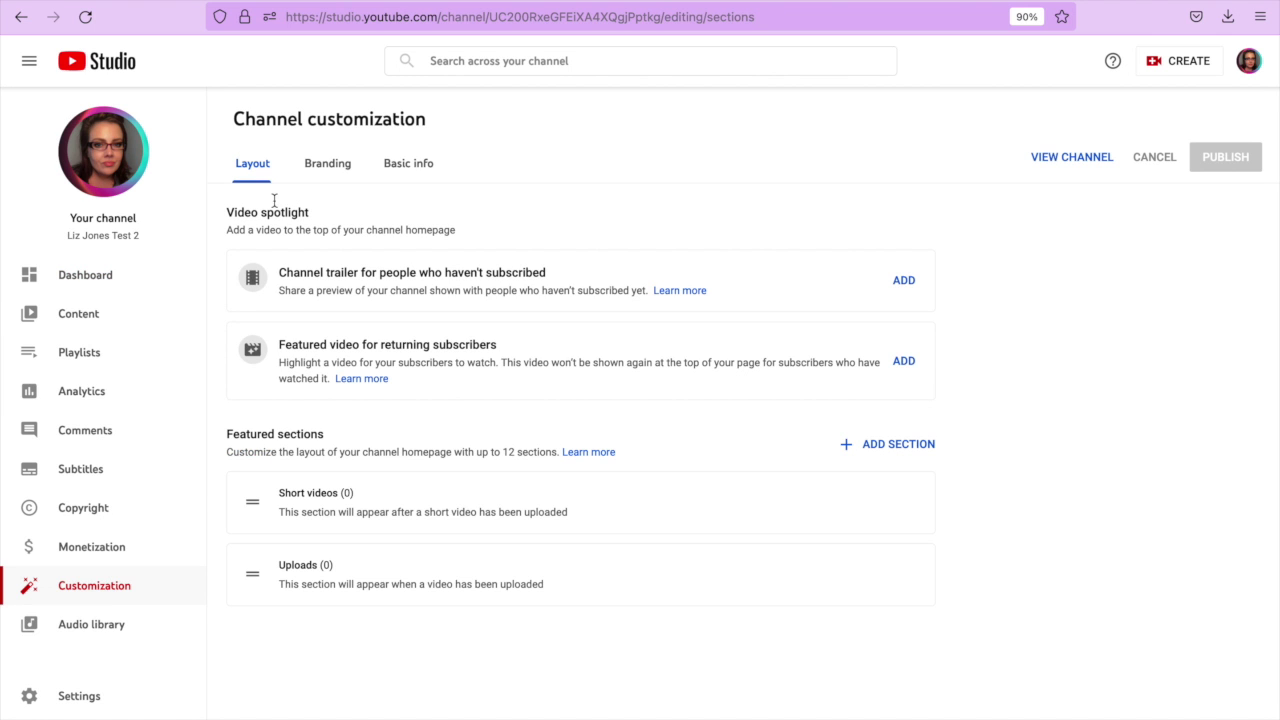
{"action": "left_click", "coordinate": [323, 176]}
{"action": "scroll", "coordinate": [756, 558], "scroll_direction": "down", "scroll_amount": 1}
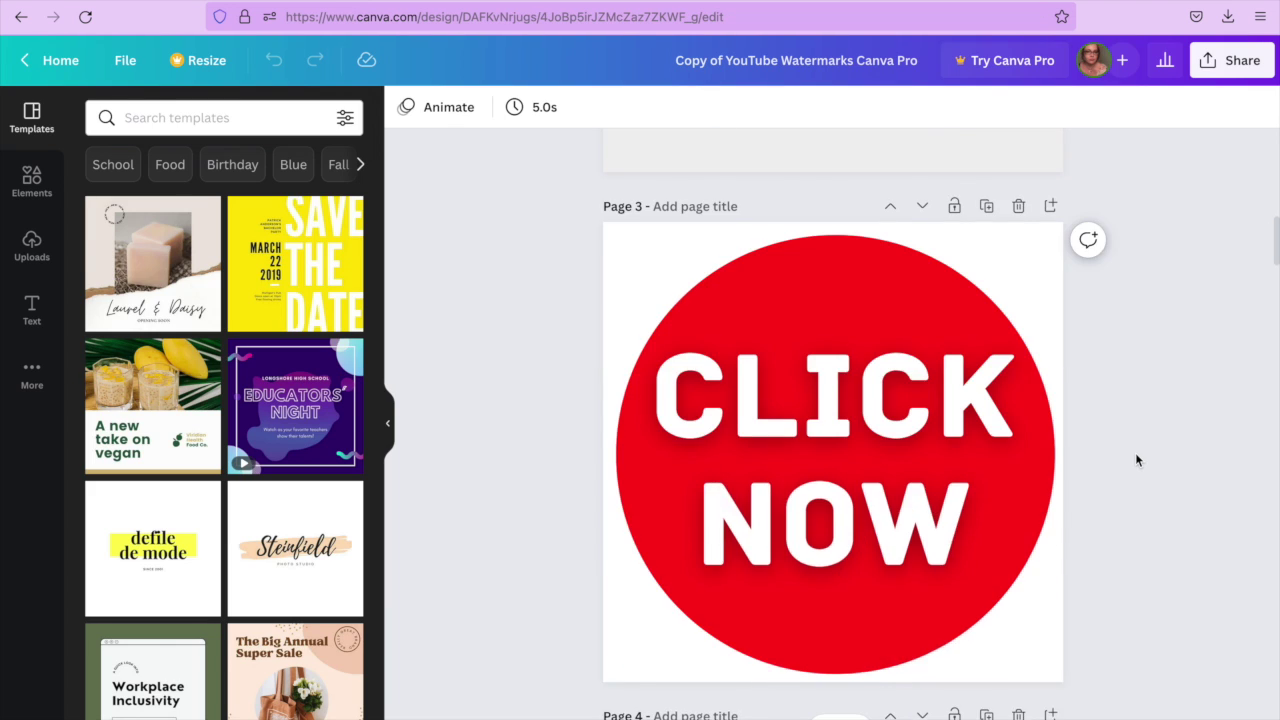
Step: Try enabling Transparent background for the download, then dismiss the Canva Pro prompt
{"action": "scroll", "coordinate": [1136, 460], "scroll_direction": "down", "scroll_amount": 7}
{"action": "scroll", "coordinate": [1136, 460], "scroll_direction": "up", "scroll_amount": 6}
{"action": "scroll", "coordinate": [1136, 460], "scroll_direction": "down", "scroll_amount": 7}
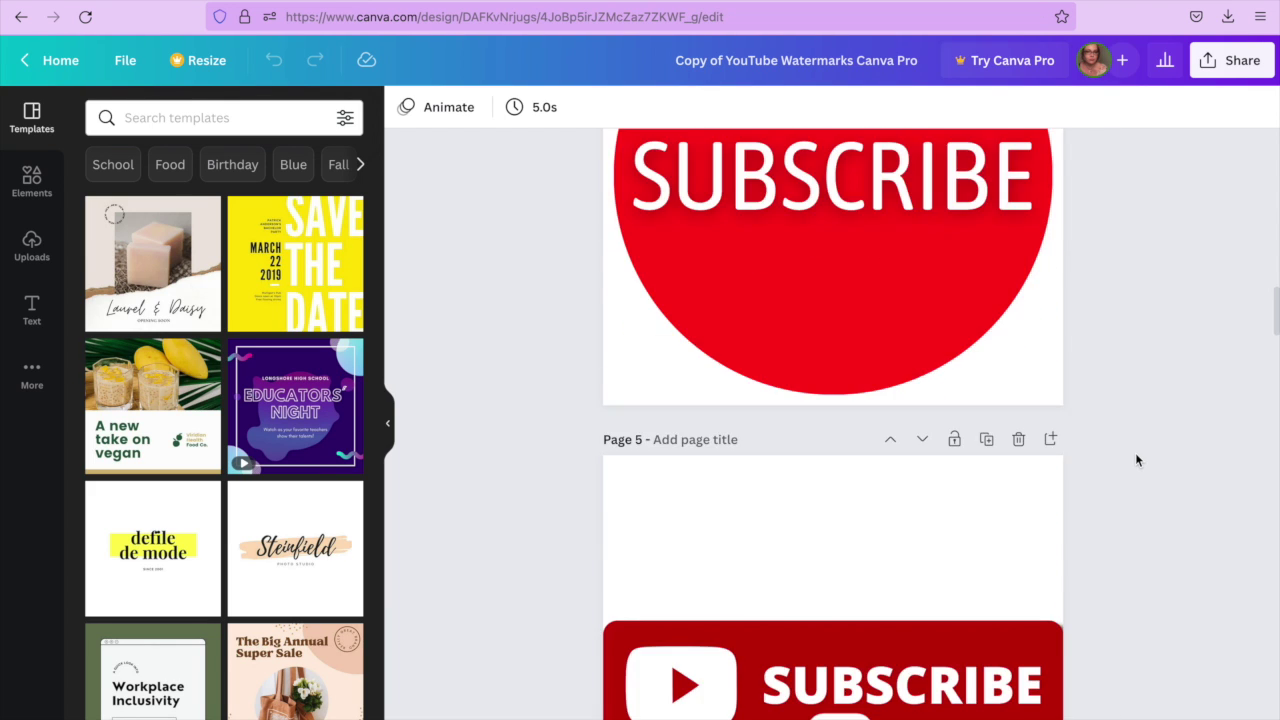
{"action": "scroll", "coordinate": [1135, 452], "scroll_direction": "up", "scroll_amount": 20}
{"action": "scroll", "coordinate": [1145, 322], "scroll_direction": "down", "scroll_amount": 1}
{"action": "left_click", "coordinate": [1215, 62]}
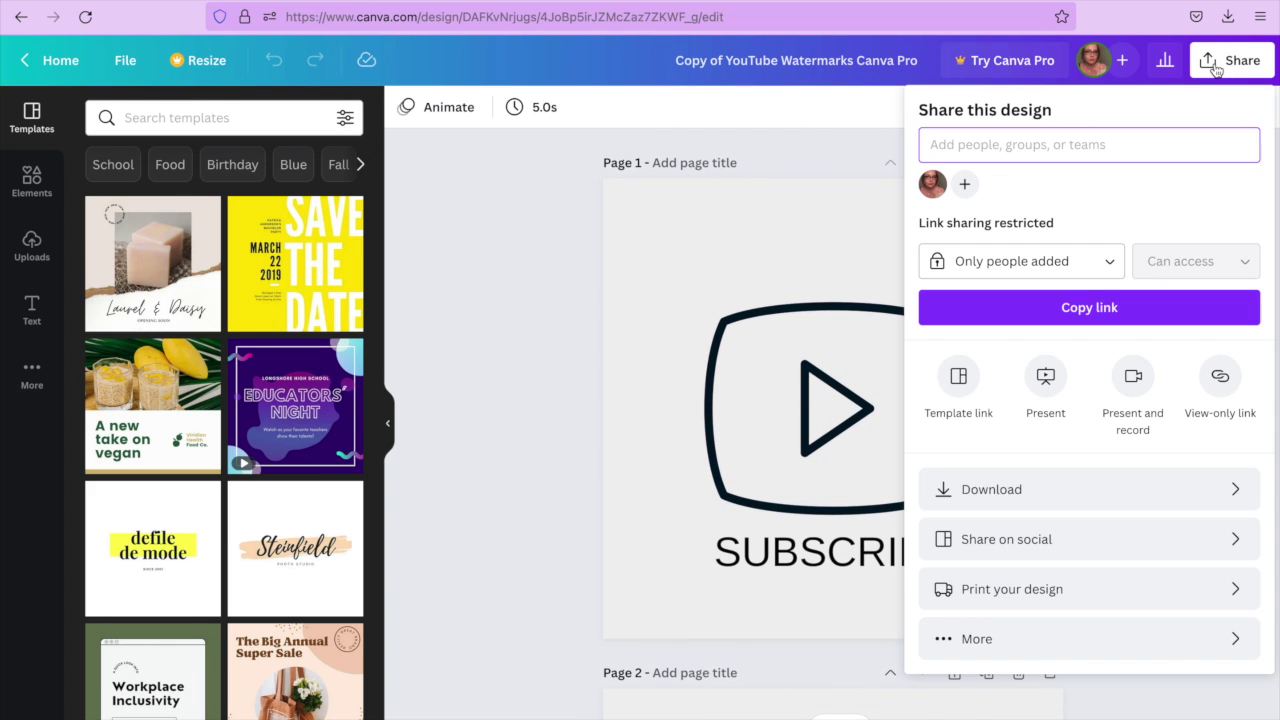
{"action": "left_click", "coordinate": [1026, 488]}
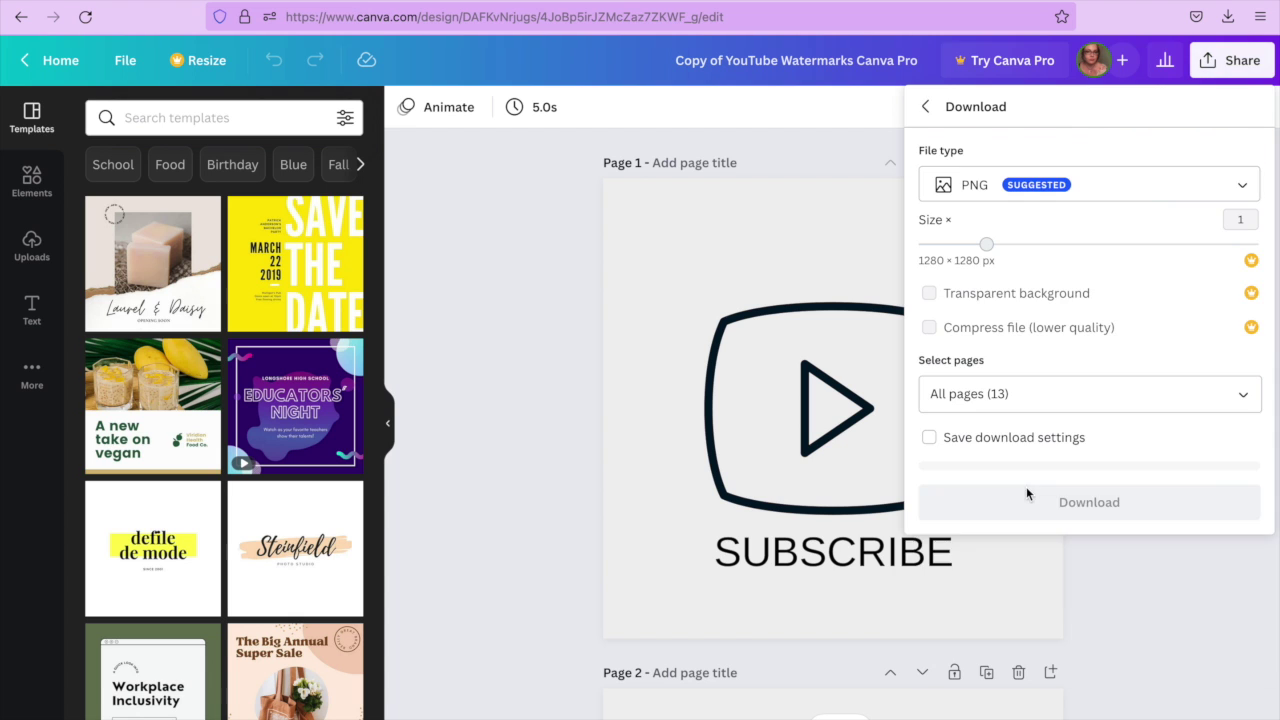
{"action": "left_click", "coordinate": [930, 294]}
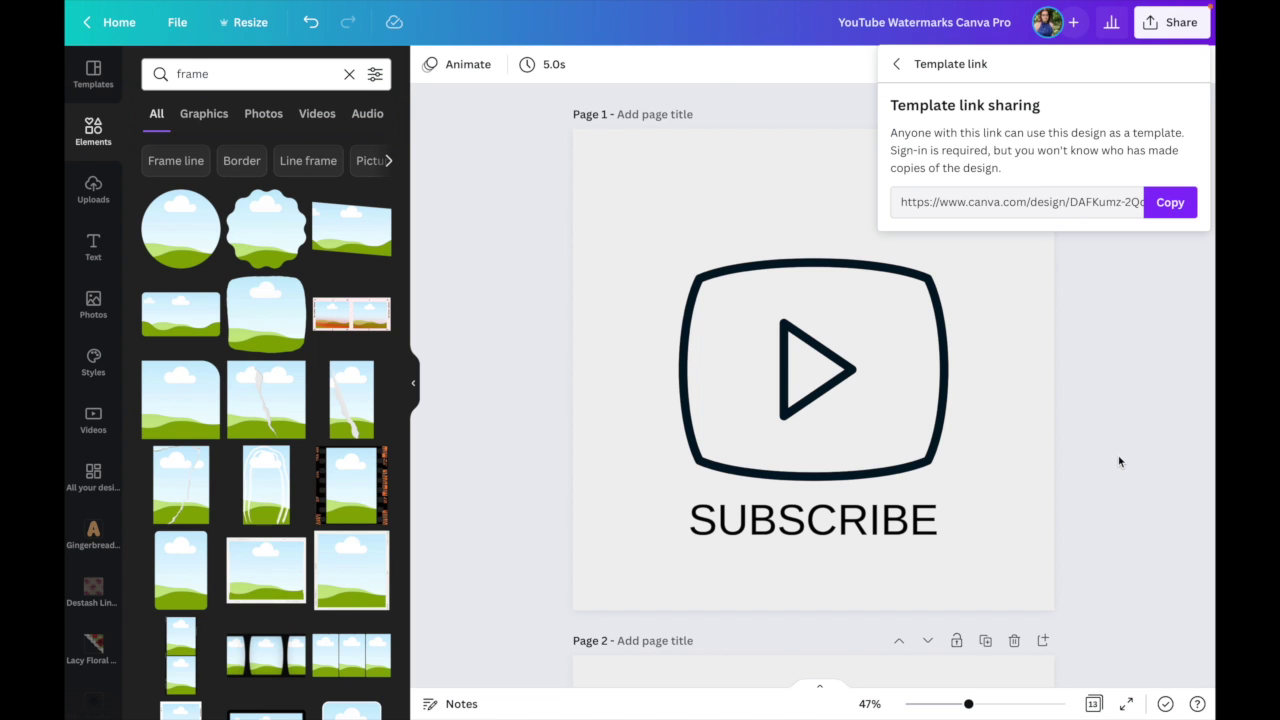
{"action": "left_click", "coordinate": [1119, 461]}
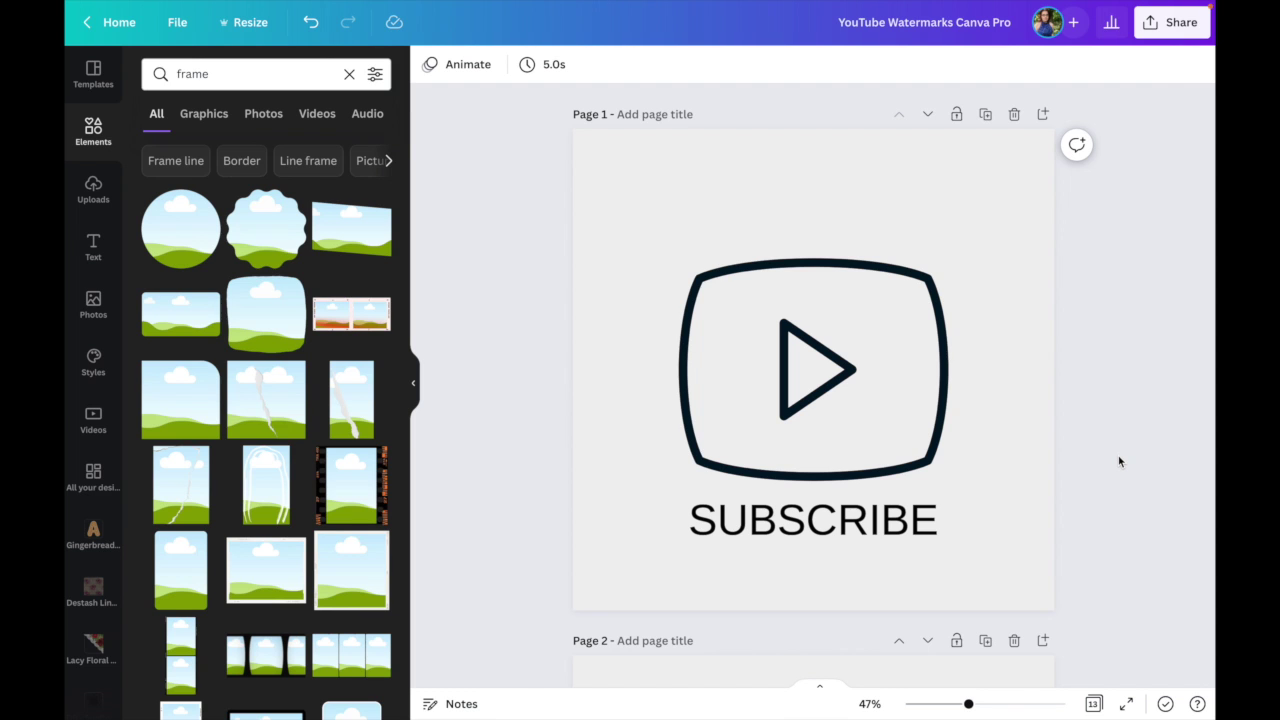
Step: Download all 13 pages as transparent PNG files, then close the downloads list
{"action": "left_click", "coordinate": [1170, 24]}
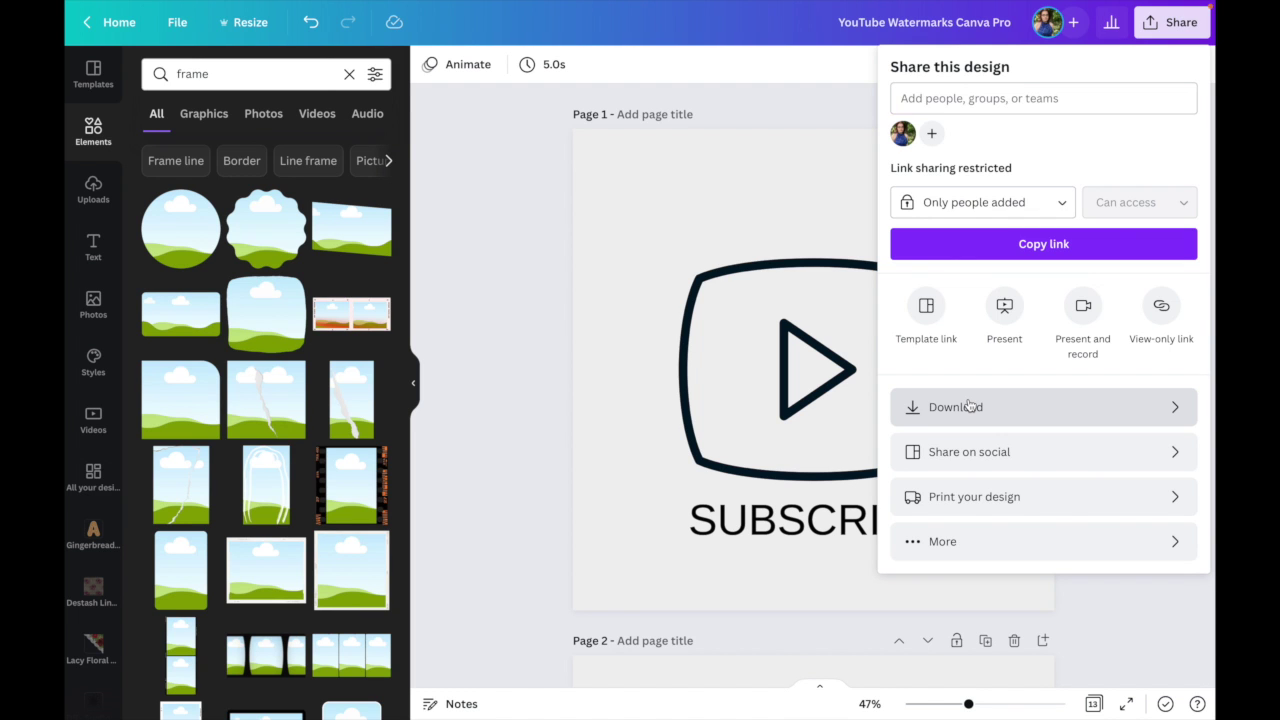
{"action": "left_click", "coordinate": [968, 406]}
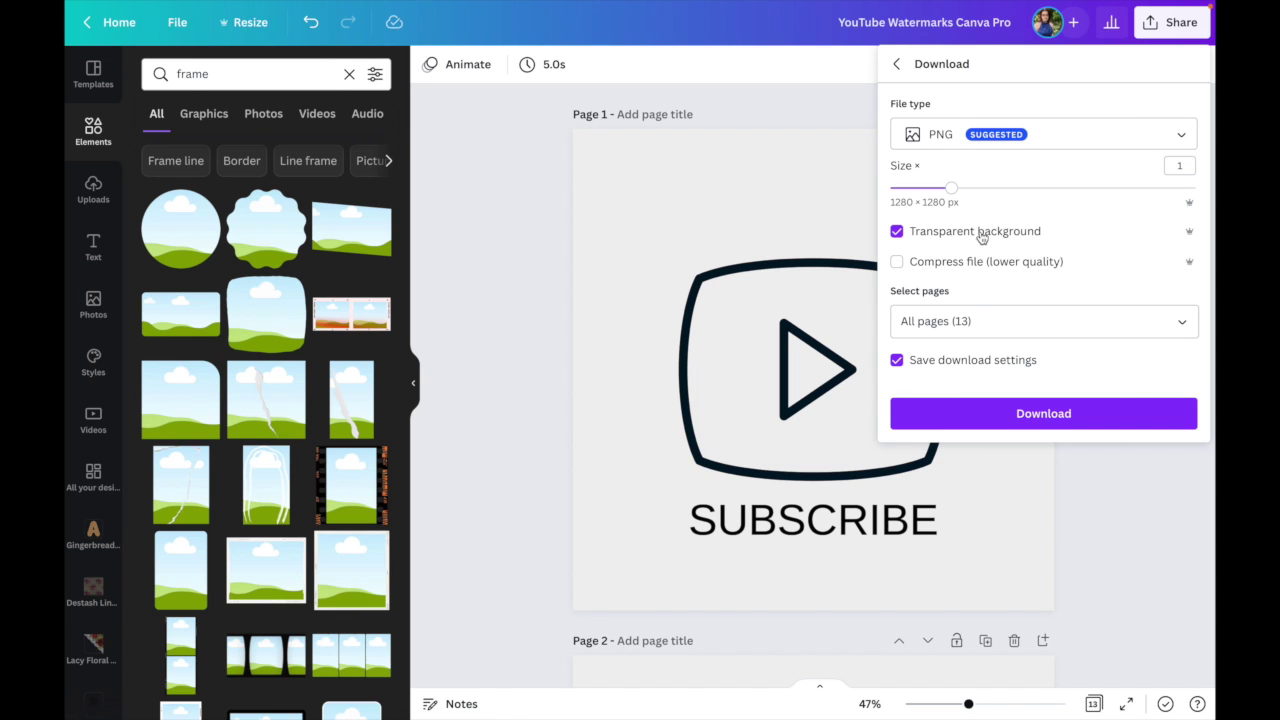
{"action": "left_click", "coordinate": [1021, 417]}
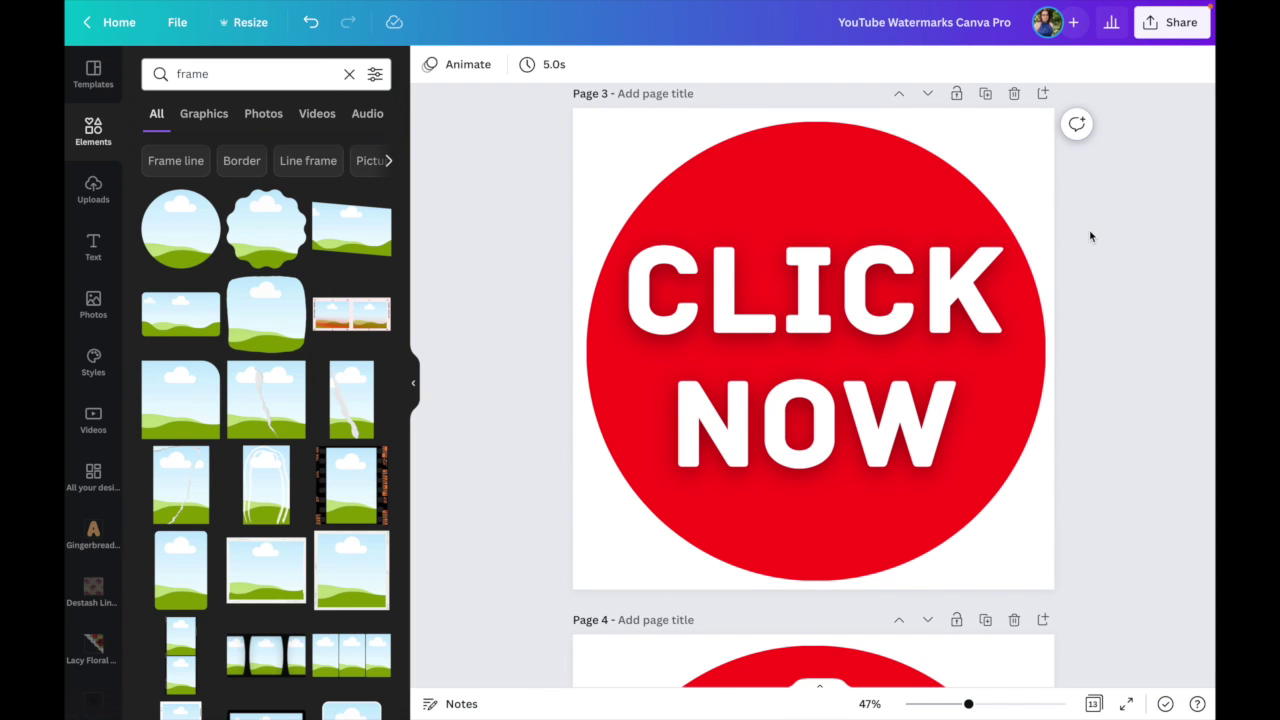
{"action": "left_click", "coordinate": [1172, 22]}
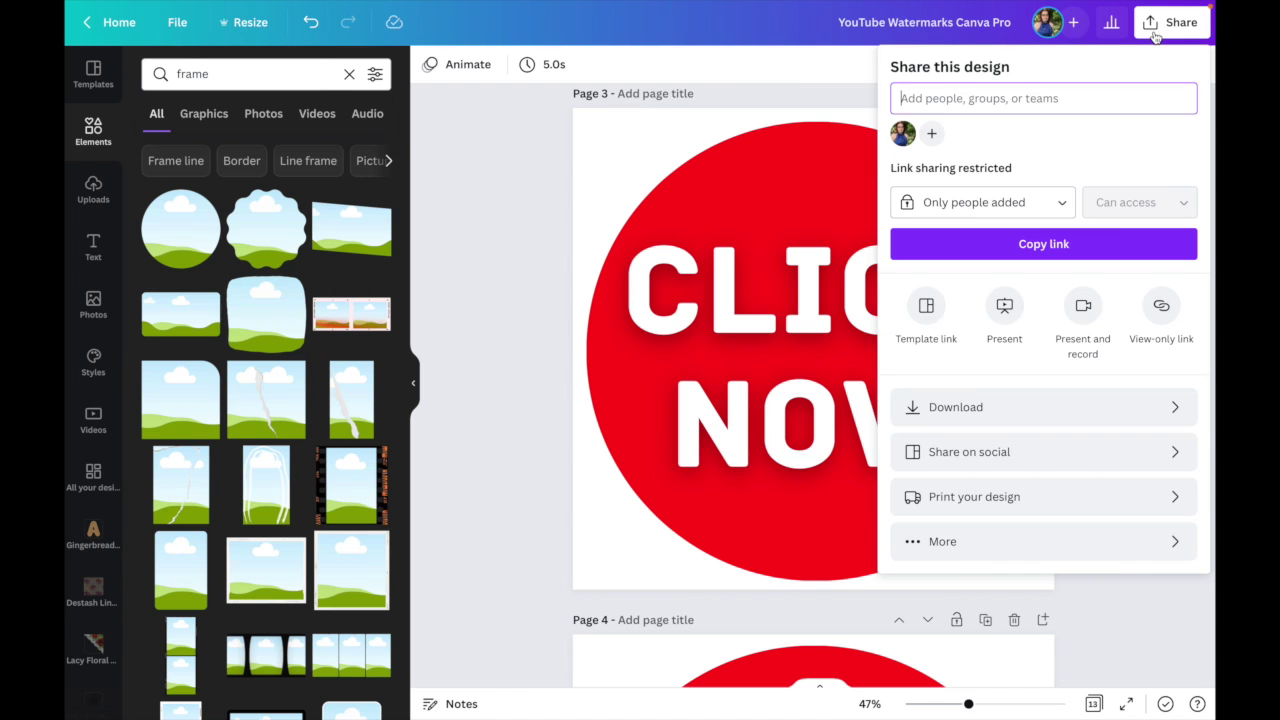
{"action": "left_click", "coordinate": [981, 413]}
{"action": "left_click", "coordinate": [1043, 411]}
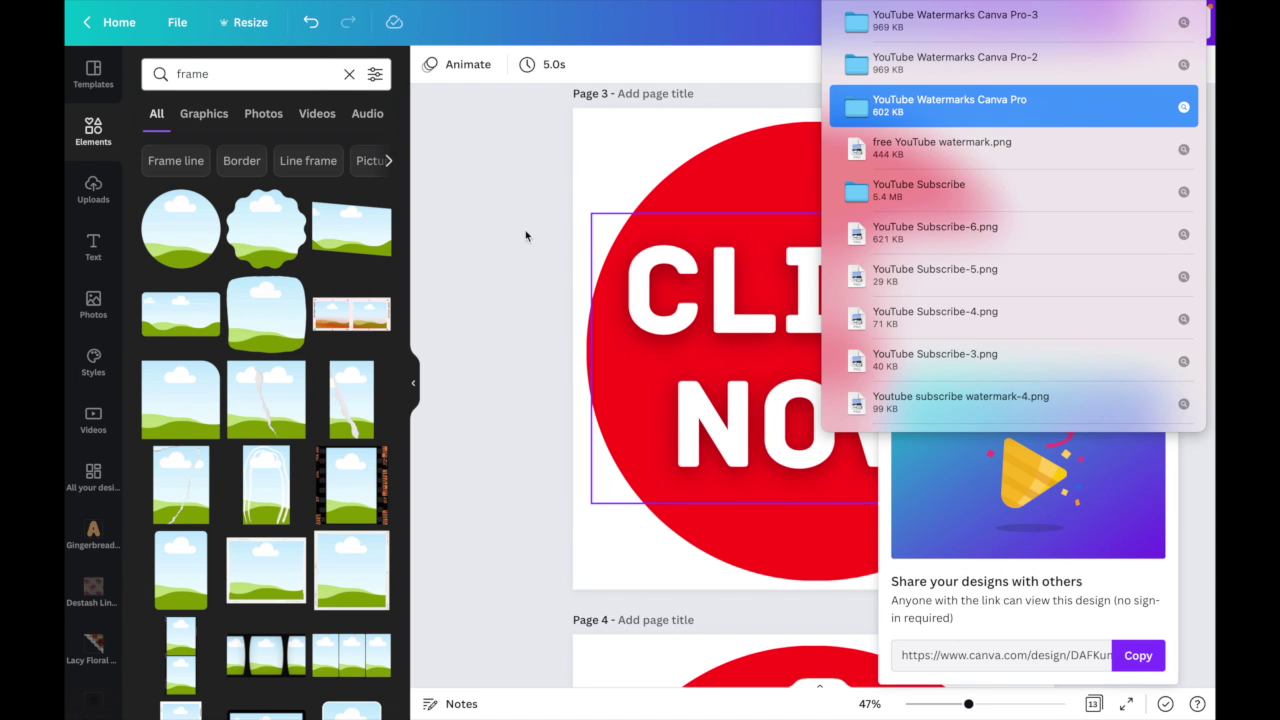
{"action": "left_click", "coordinate": [523, 216]}
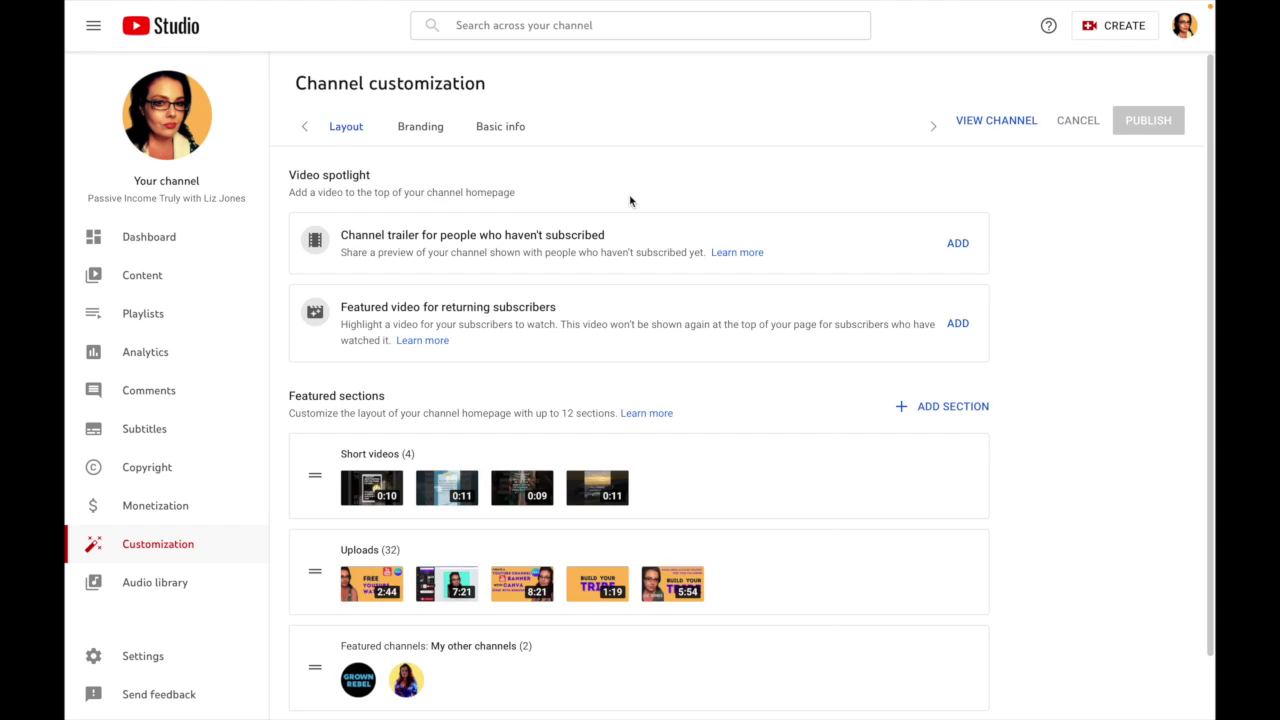
Step: Replace the Branding video watermark with the CLICK NOW PNG and publish the change
{"action": "left_click", "coordinate": [400, 134]}
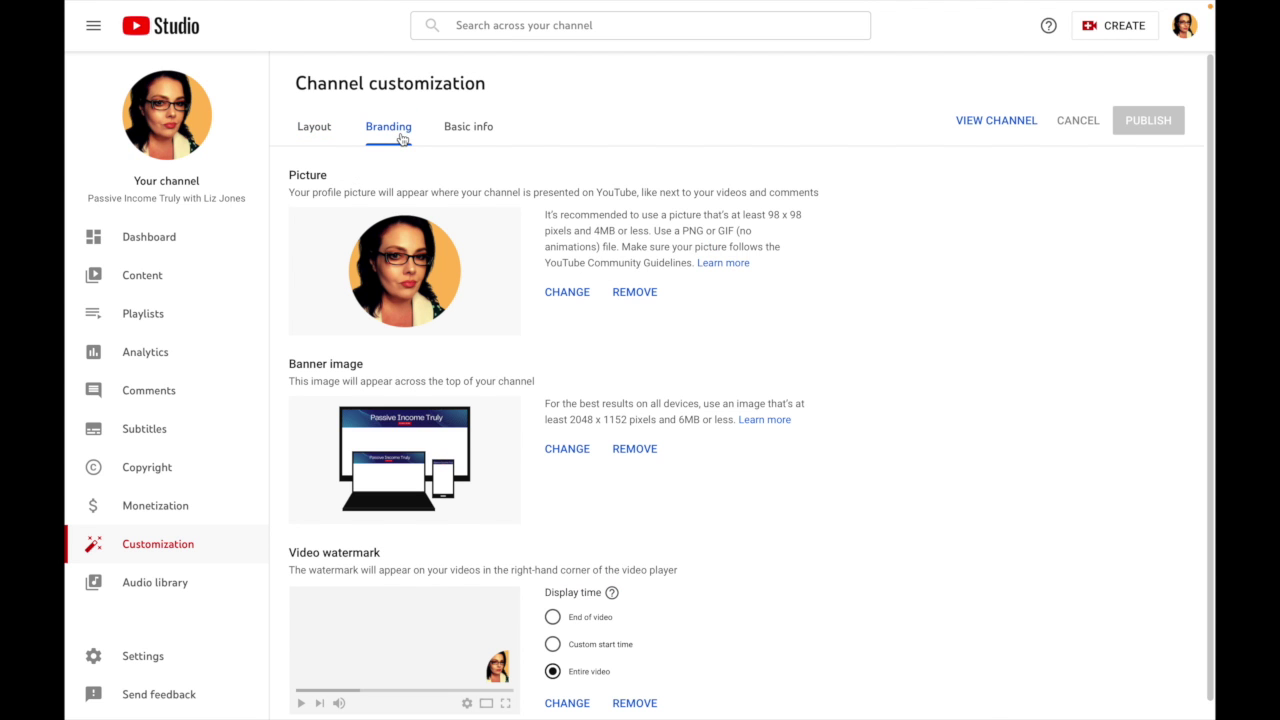
{"action": "scroll", "coordinate": [756, 459], "scroll_direction": "down", "scroll_amount": 1}
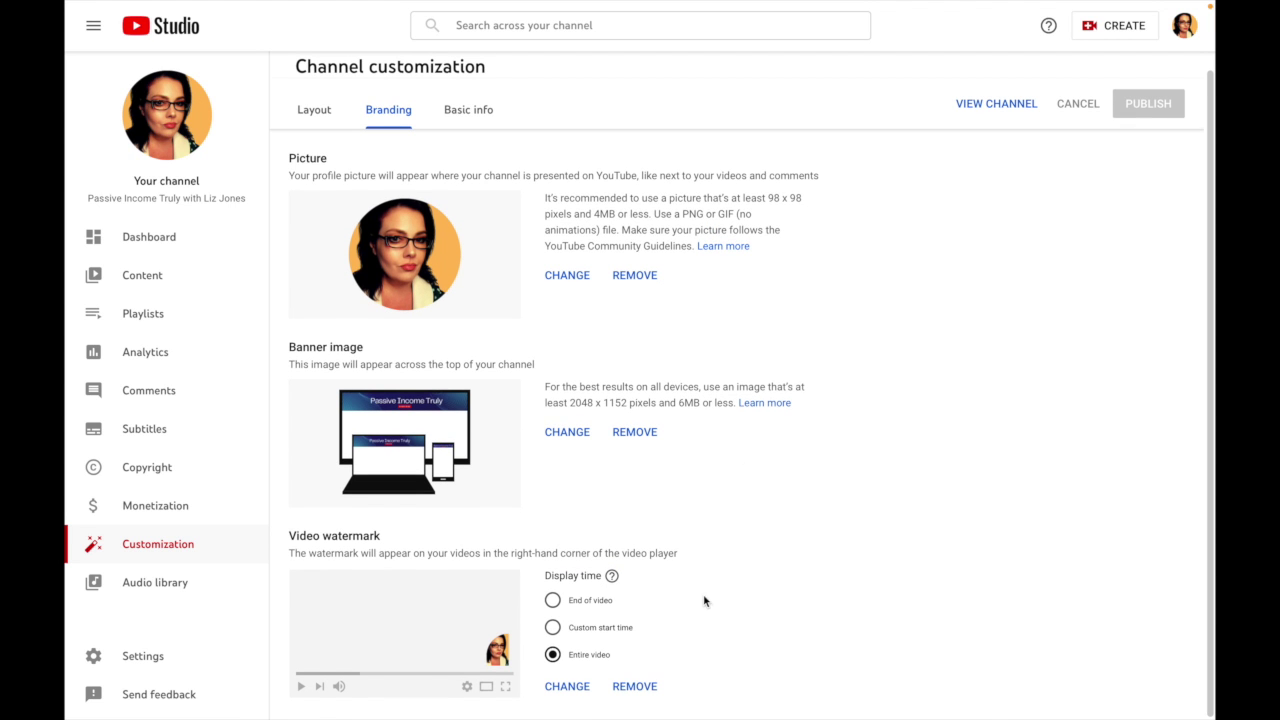
{"action": "left_click", "coordinate": [567, 686]}
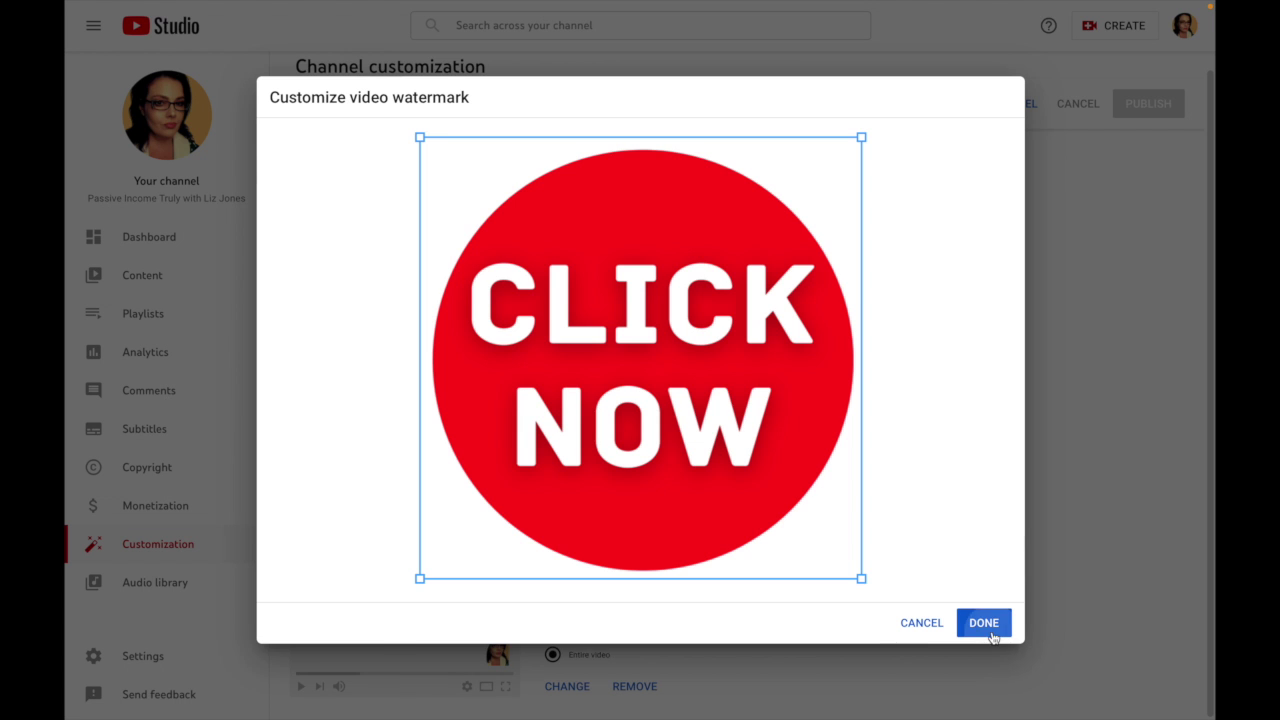
{"action": "left_click", "coordinate": [984, 624]}
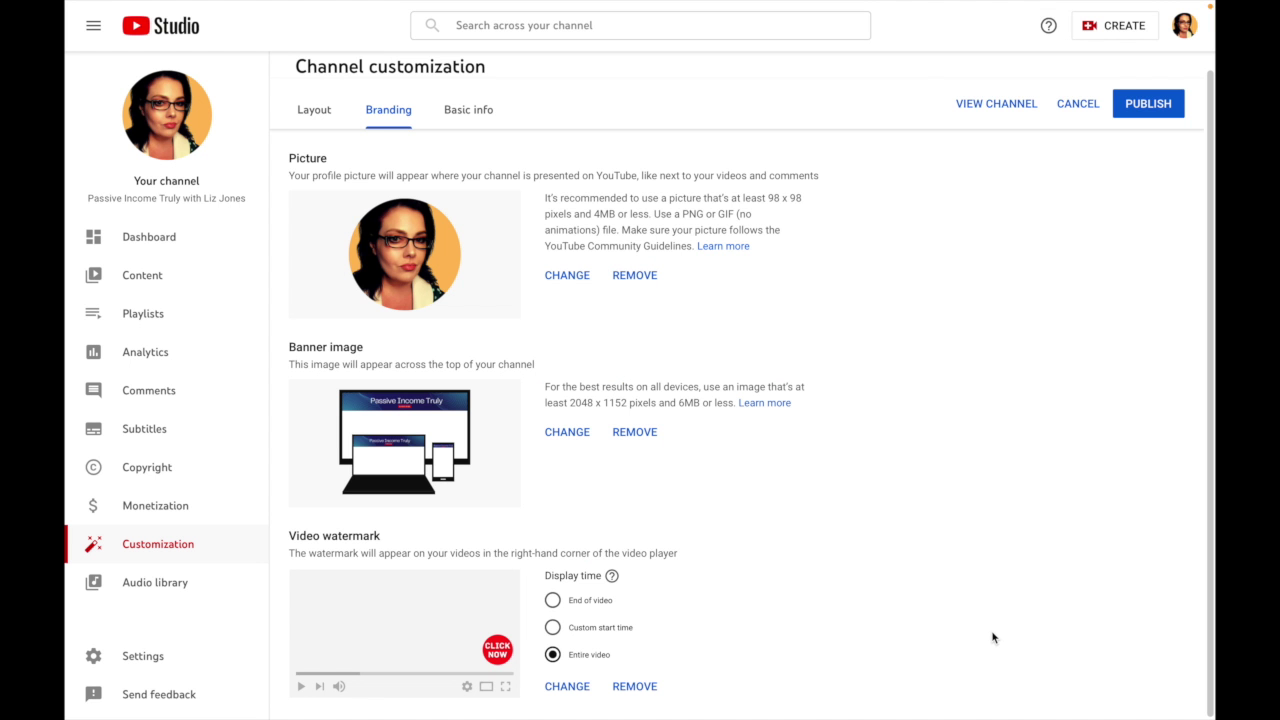
{"action": "left_click", "coordinate": [1148, 104]}
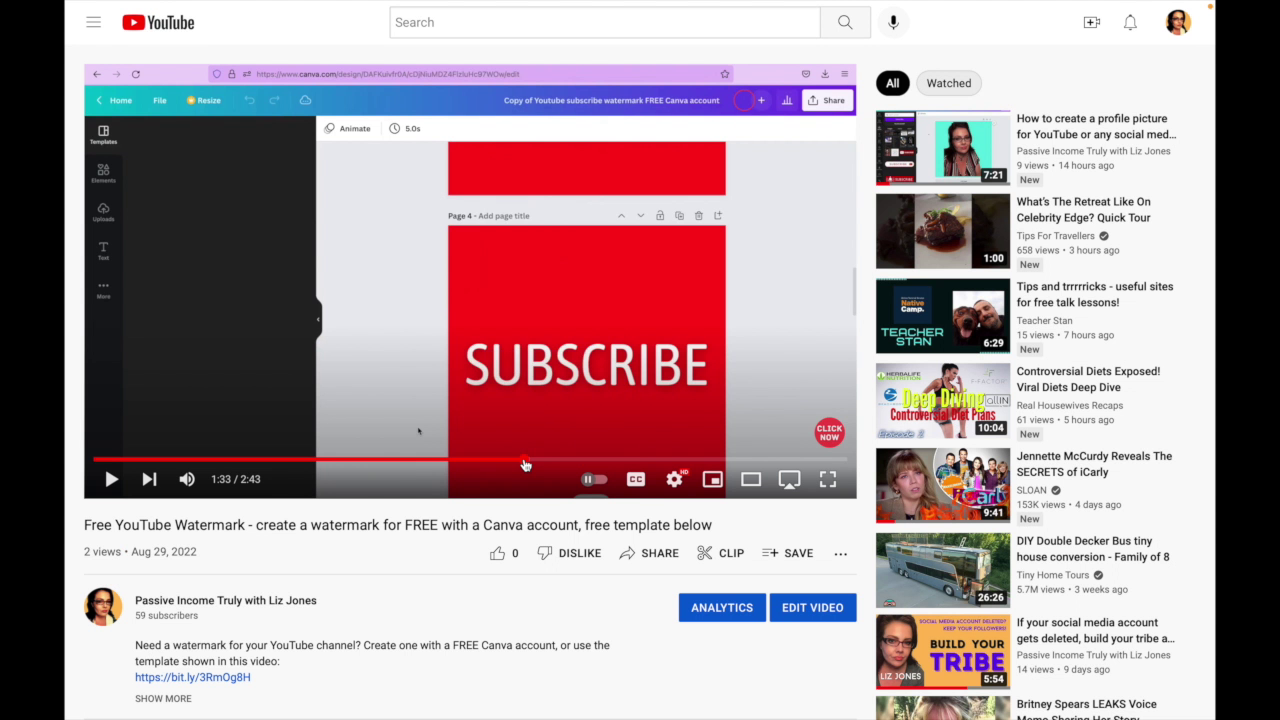
Step: Jump the channel video to 1:33 to show the CLICK NOW watermark in the player
{"action": "left_click", "coordinate": [524, 461]}
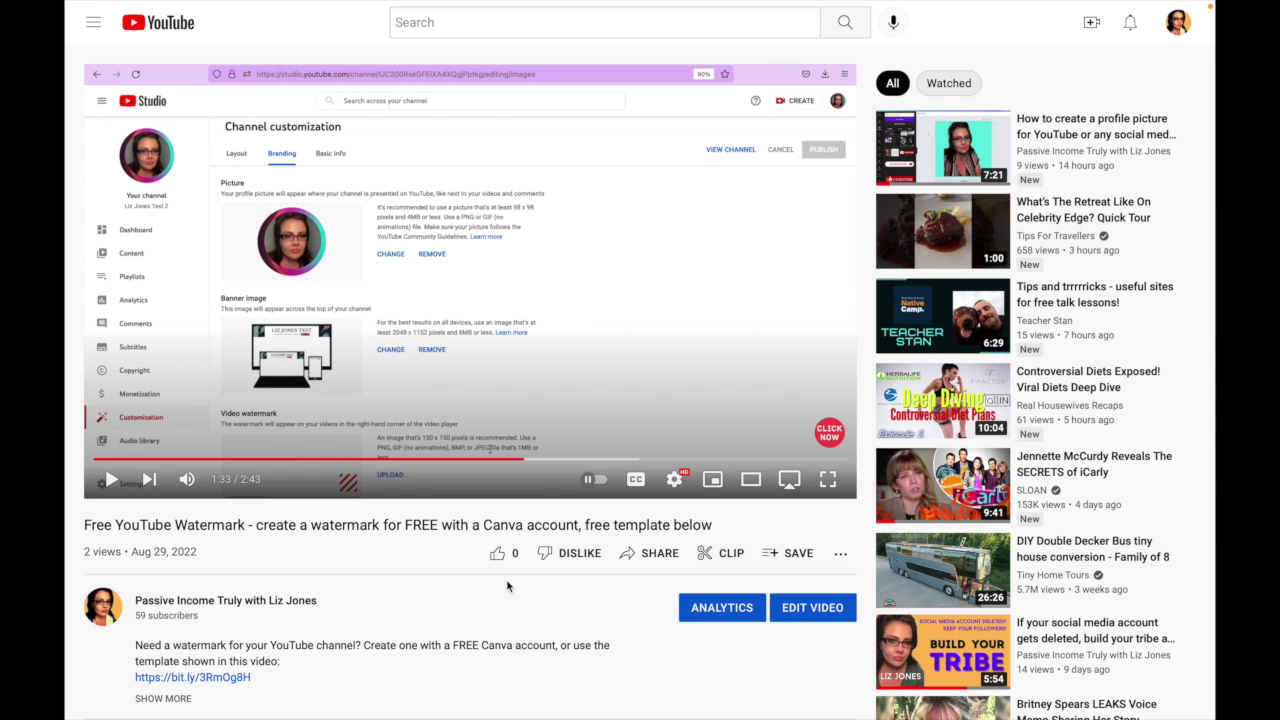
{"action": "mouse_move", "coordinate": [831, 438]}
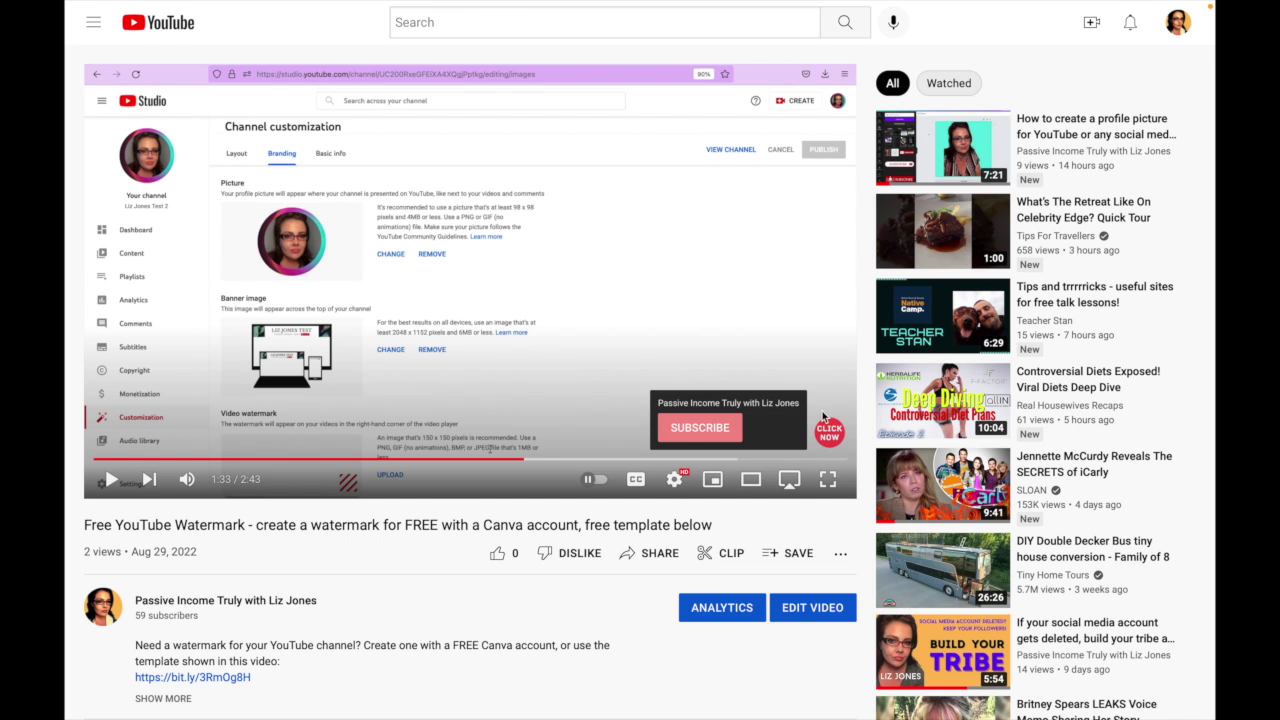
Step: Bring the Canva watermark design back to the front
{"action": "left_click", "coordinate": [1157, 48]}
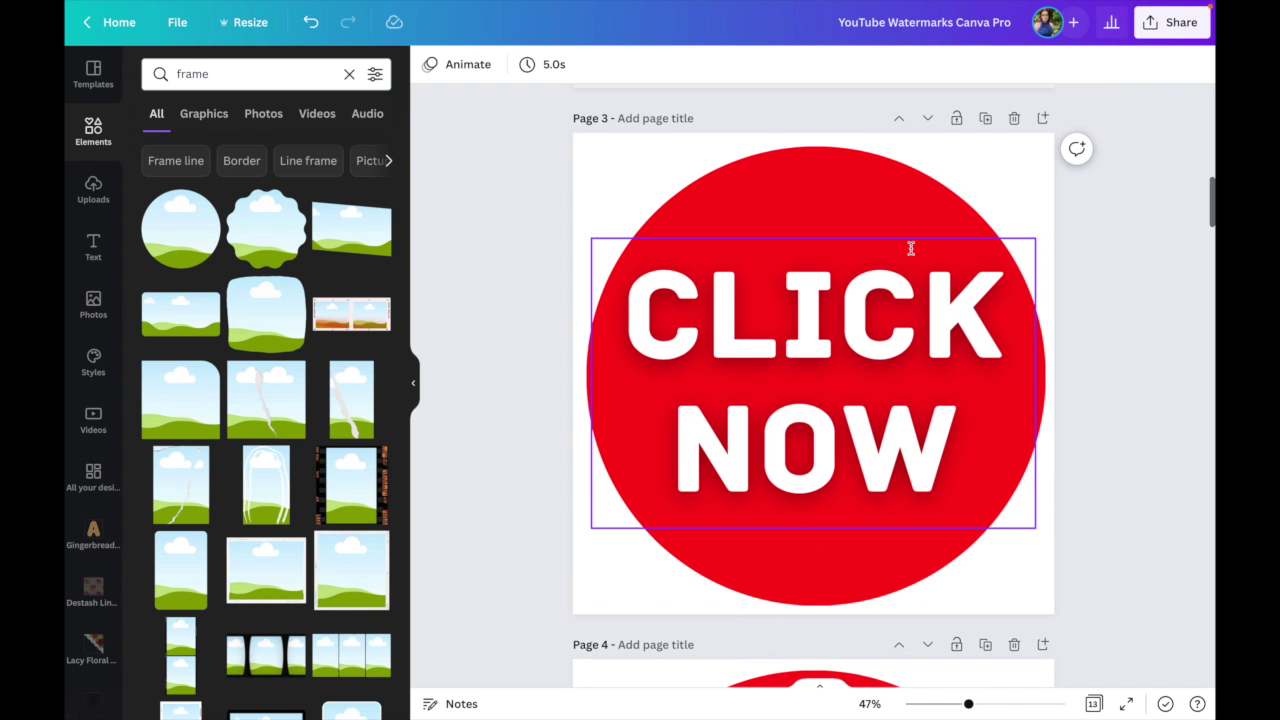
{"action": "key", "text": "super+Tab"}
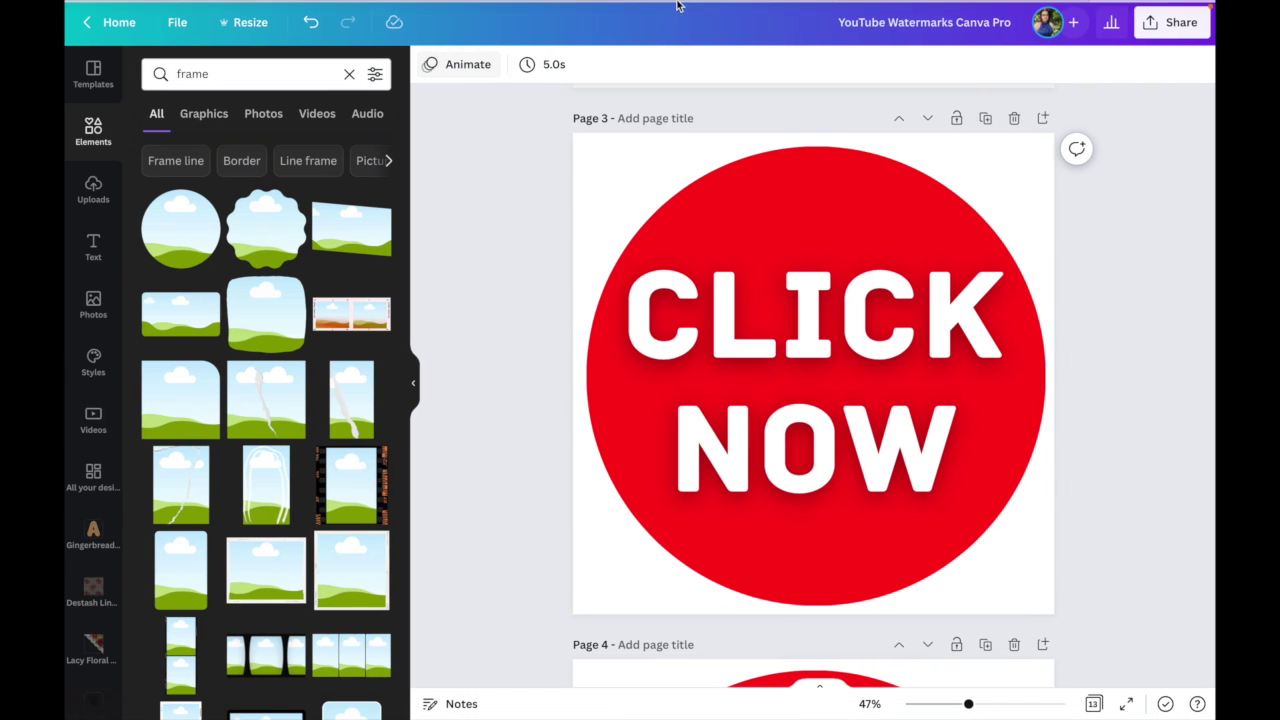
{"action": "mouse_move", "coordinate": [616, 6]}
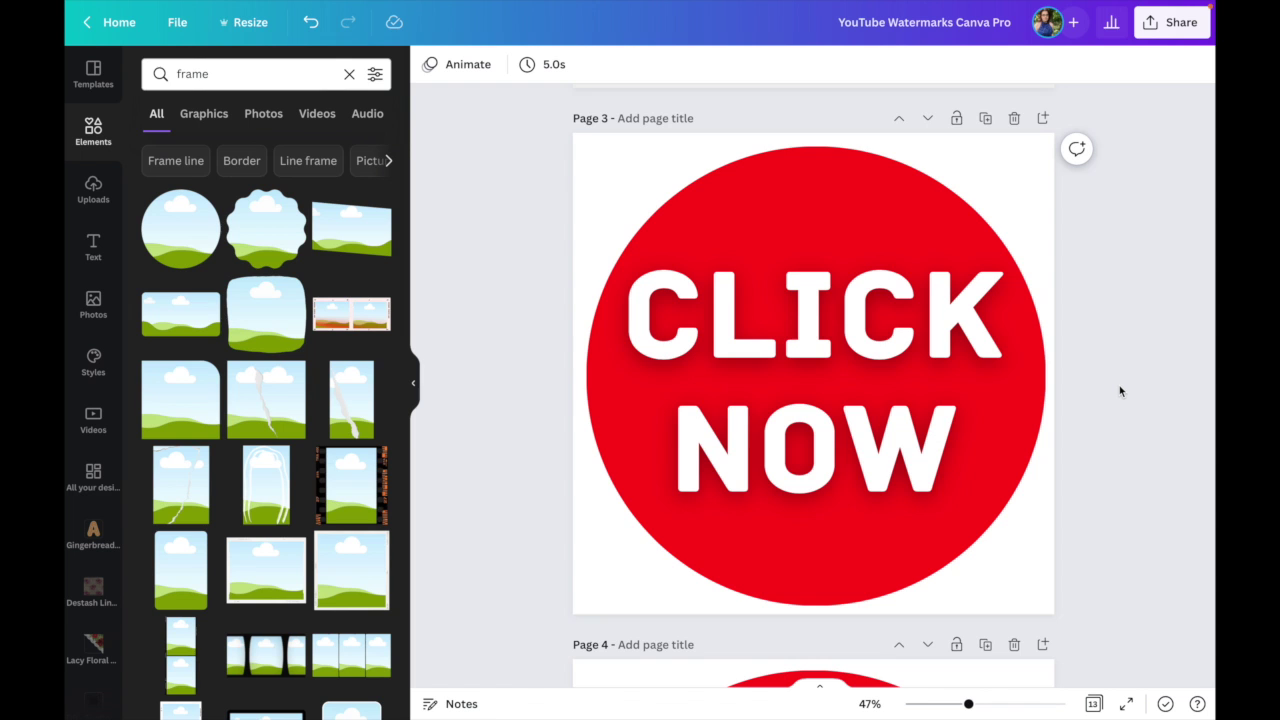
{"action": "scroll", "coordinate": [1119, 390], "scroll_direction": "up", "scroll_amount": 5}
{"action": "scroll", "coordinate": [1119, 390], "scroll_direction": "down", "scroll_amount": 6}
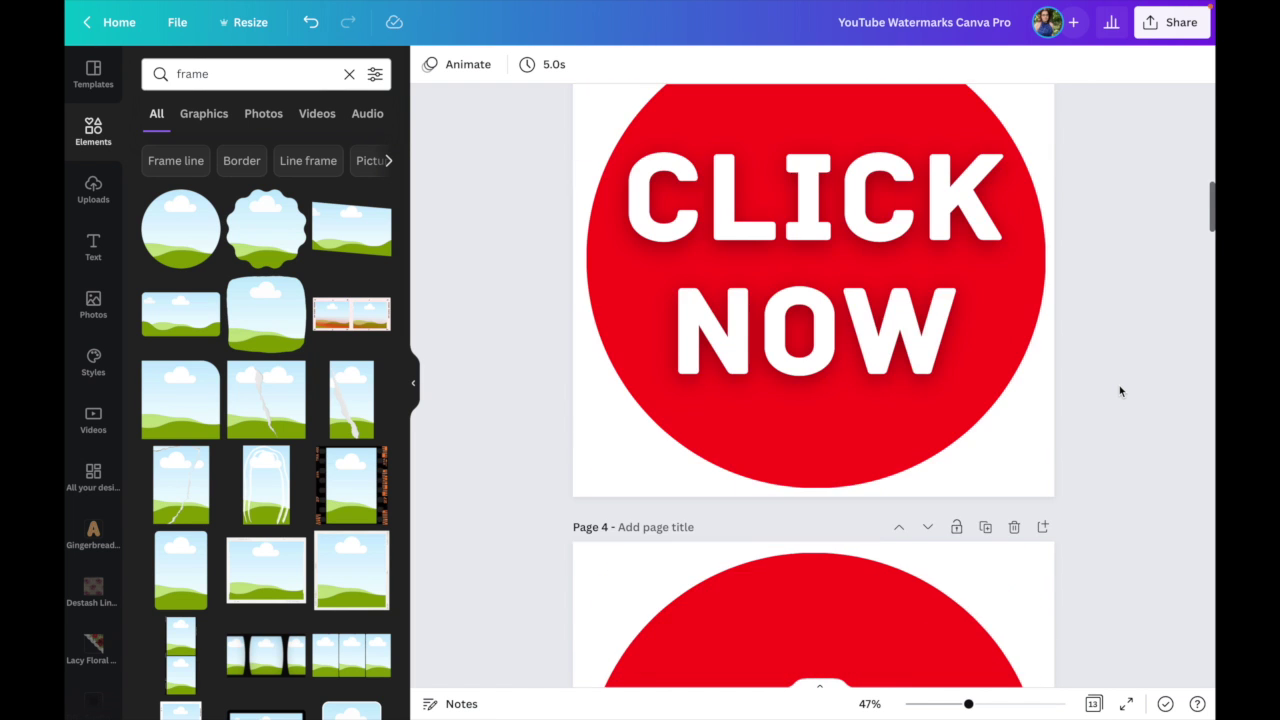
{"action": "scroll", "coordinate": [1119, 391], "scroll_direction": "up", "scroll_amount": 3}
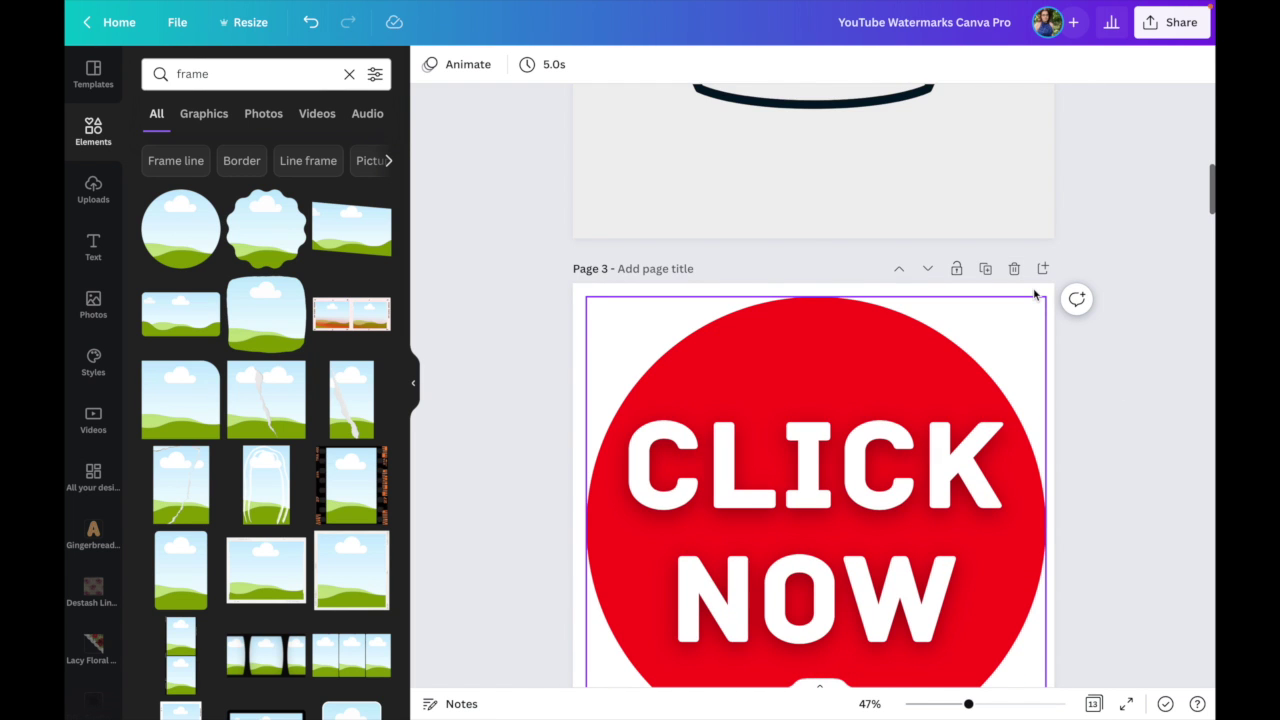
Step: Change Page 3's background from white to black
{"action": "left_click", "coordinate": [1040, 292]}
{"action": "left_click", "coordinate": [1050, 291]}
{"action": "left_click", "coordinate": [429, 64]}
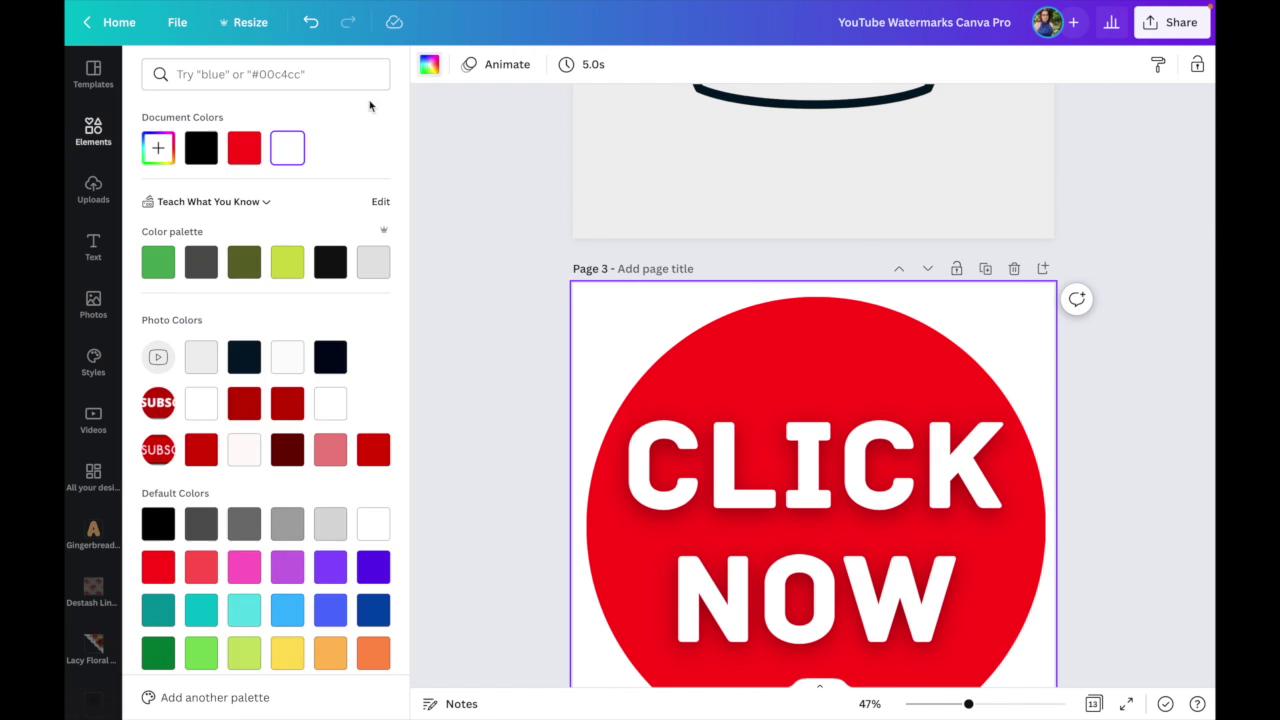
{"action": "left_click", "coordinate": [333, 262]}
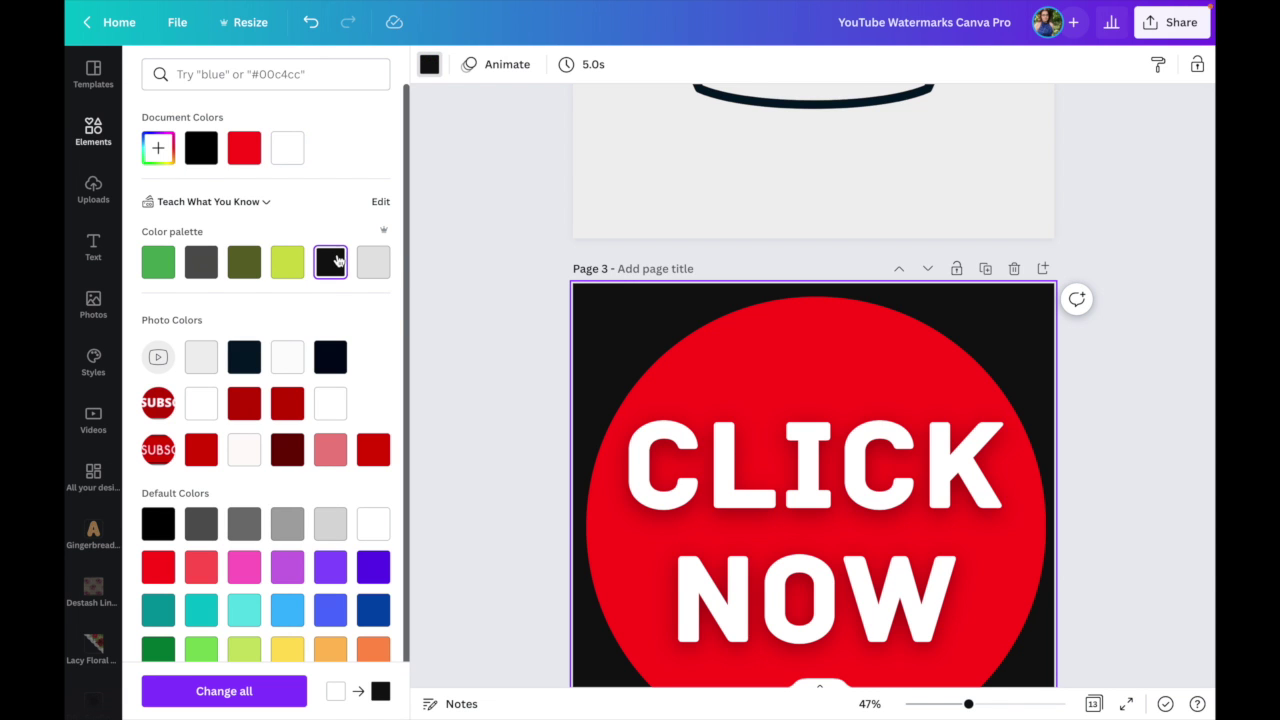
Step: Open the download settings, then close the download and colour panels
{"action": "left_click", "coordinate": [1172, 22]}
{"action": "left_click", "coordinate": [1014, 407]}
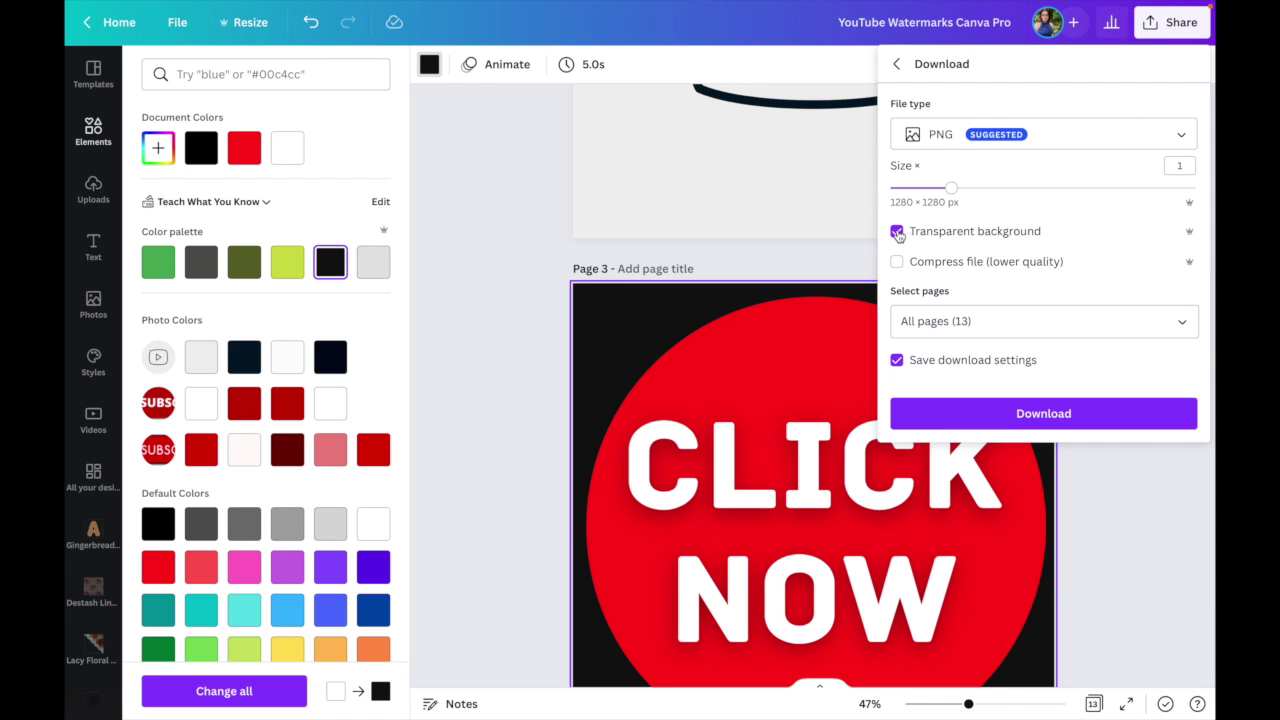
{"action": "left_click", "coordinate": [476, 265]}
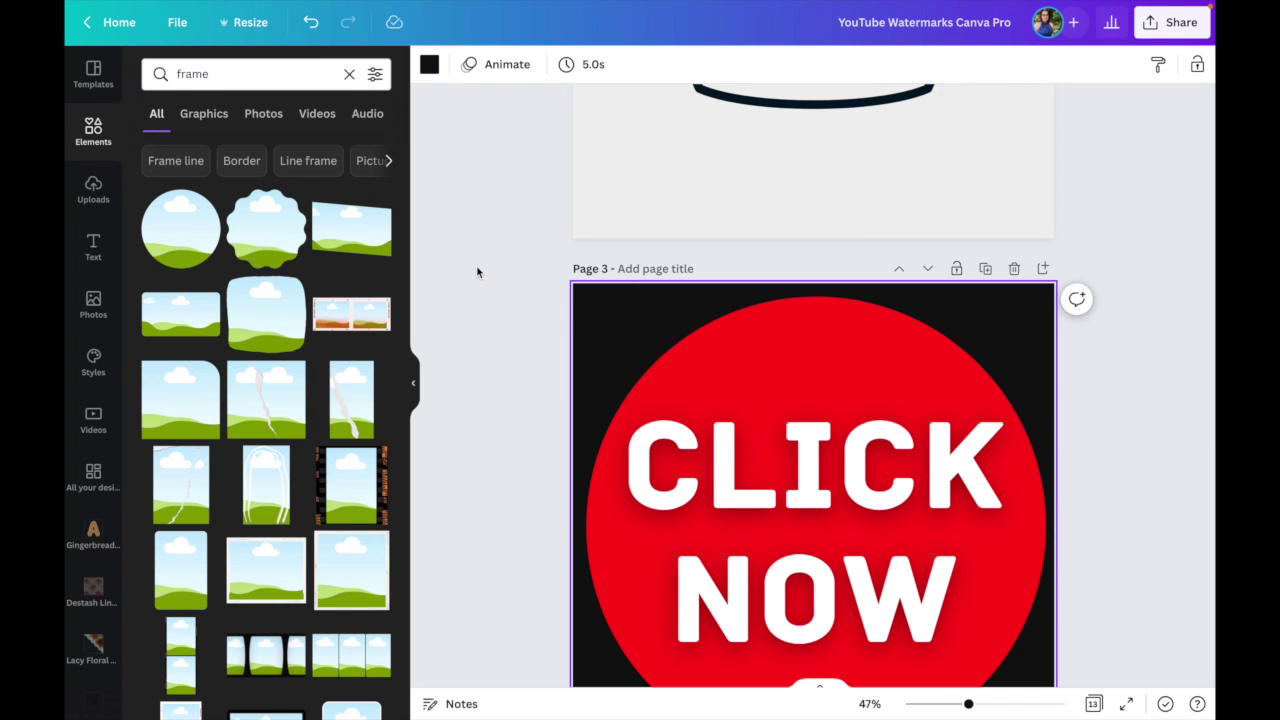
Step: Scroll through the Canva pages and check the YouTube Studio customization tab
{"action": "scroll", "coordinate": [1137, 423], "scroll_direction": "down", "scroll_amount": 8}
{"action": "scroll", "coordinate": [1115, 374], "scroll_direction": "down", "scroll_amount": 5}
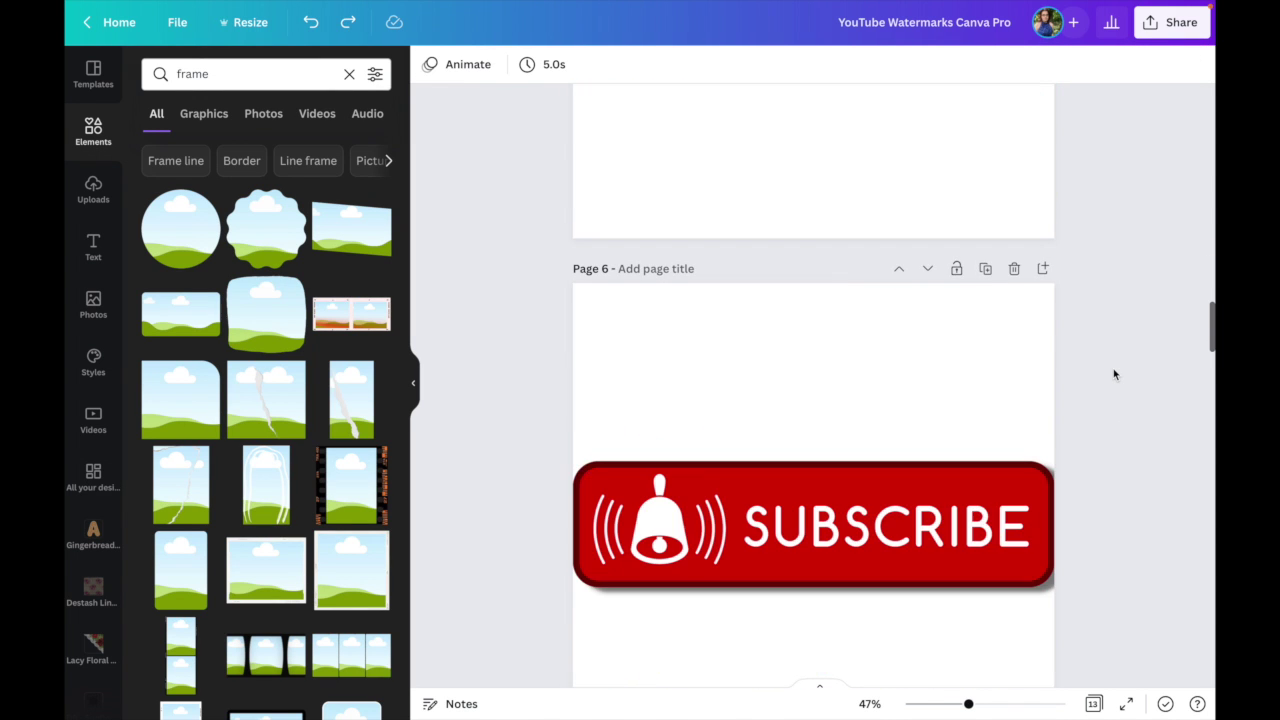
{"action": "scroll", "coordinate": [1115, 374], "scroll_direction": "down", "scroll_amount": 3}
{"action": "scroll", "coordinate": [1115, 374], "scroll_direction": "up", "scroll_amount": 2}
{"action": "scroll", "coordinate": [1115, 374], "scroll_direction": "up", "scroll_amount": 8}
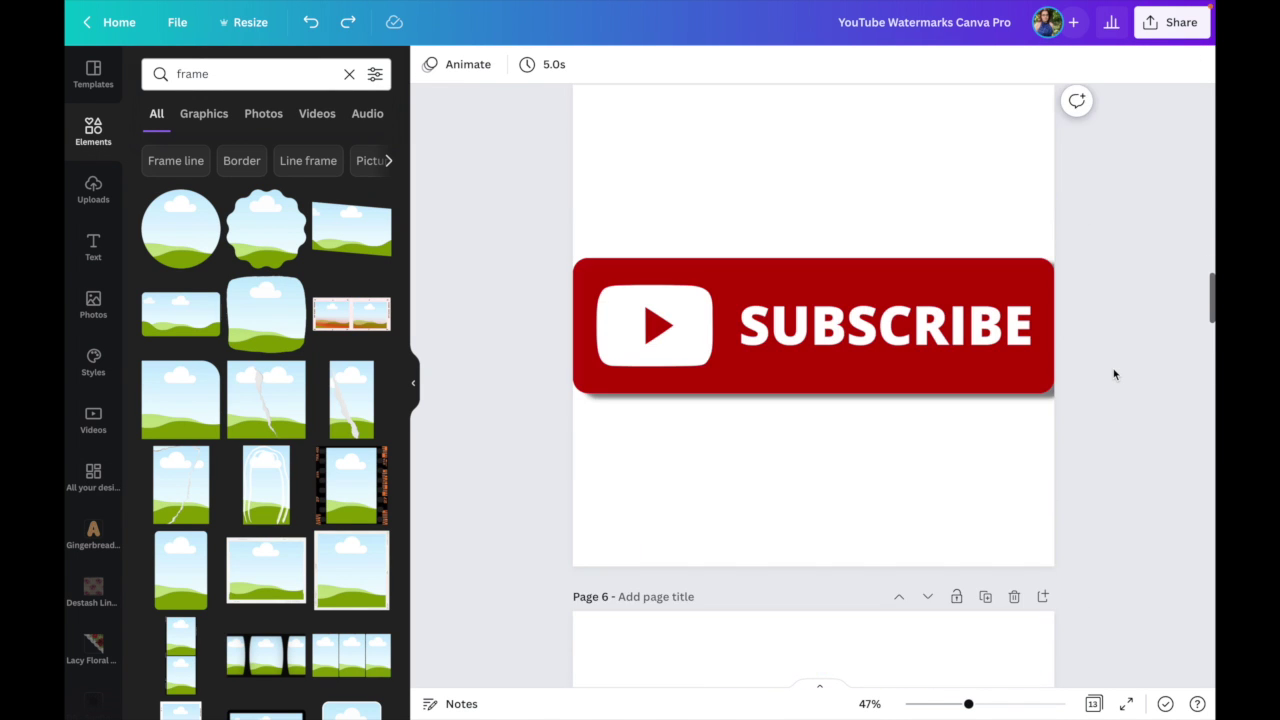
{"action": "scroll", "coordinate": [1115, 374], "scroll_direction": "down", "scroll_amount": 3}
{"action": "scroll", "coordinate": [1115, 374], "scroll_direction": "down", "scroll_amount": 3}
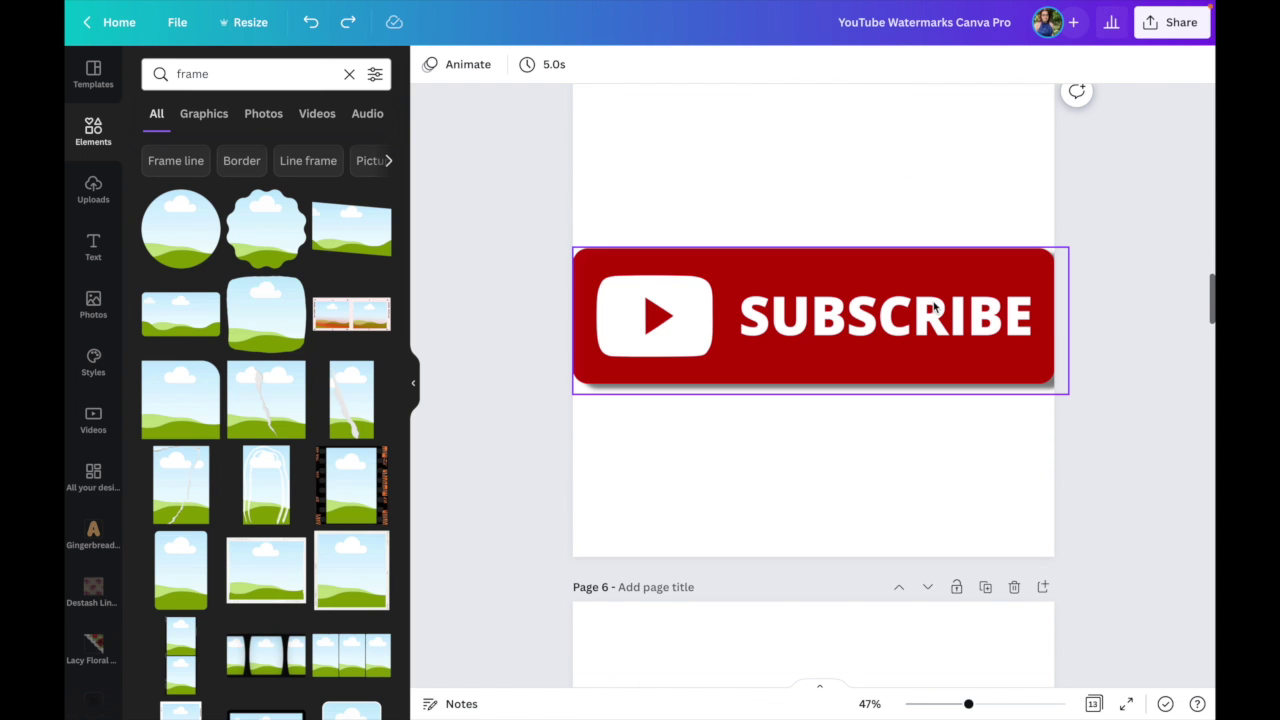
{"action": "left_click", "coordinate": [805, 78]}
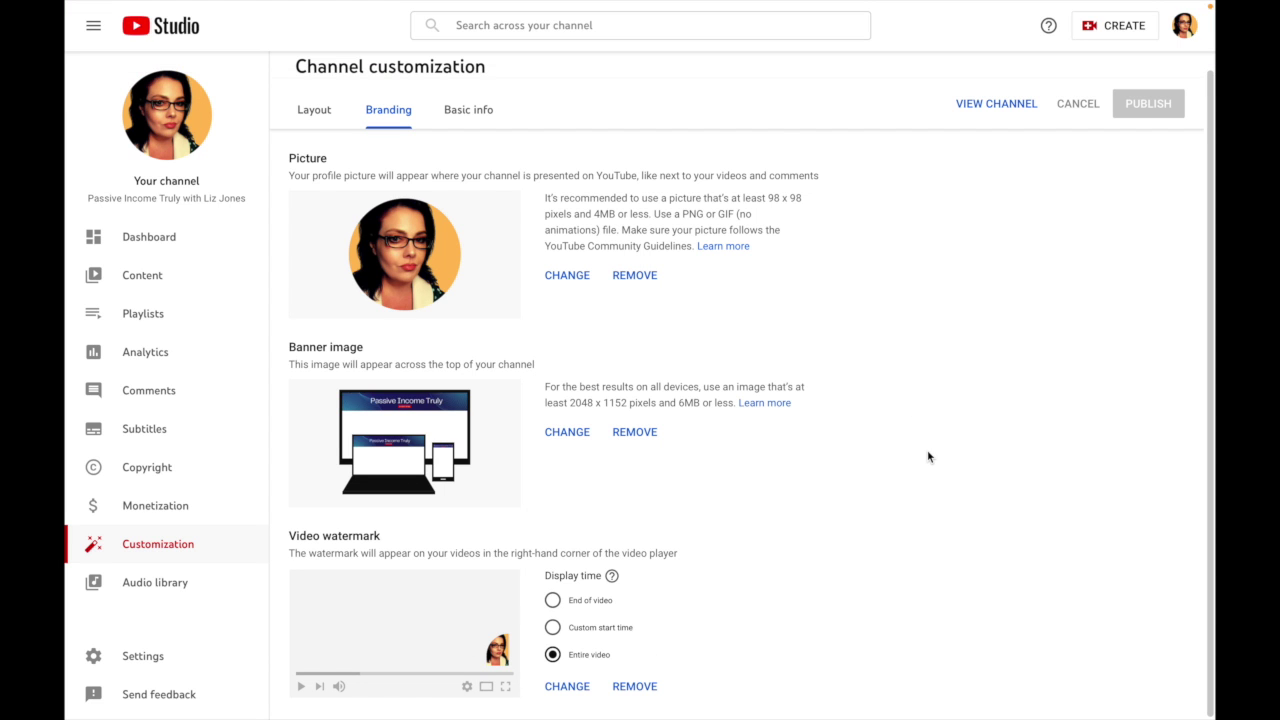
{"action": "mouse_move", "coordinate": [1038, 5]}
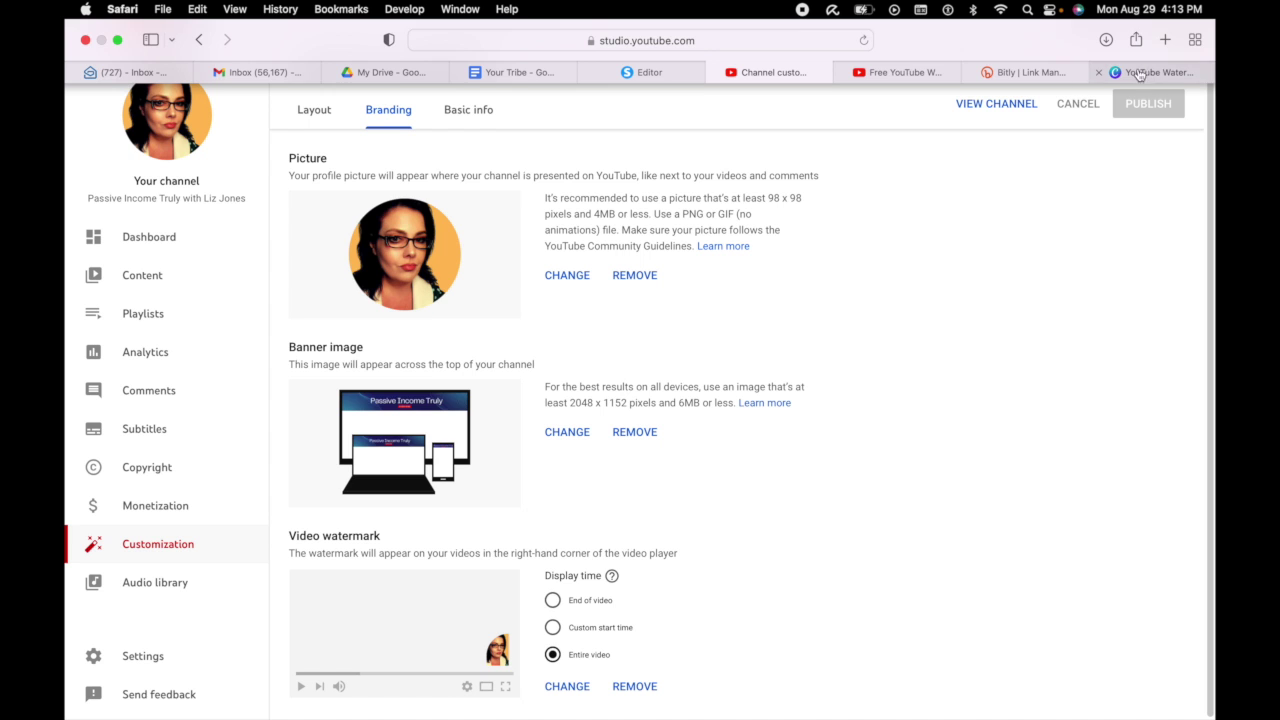
{"action": "left_click", "coordinate": [1155, 72]}
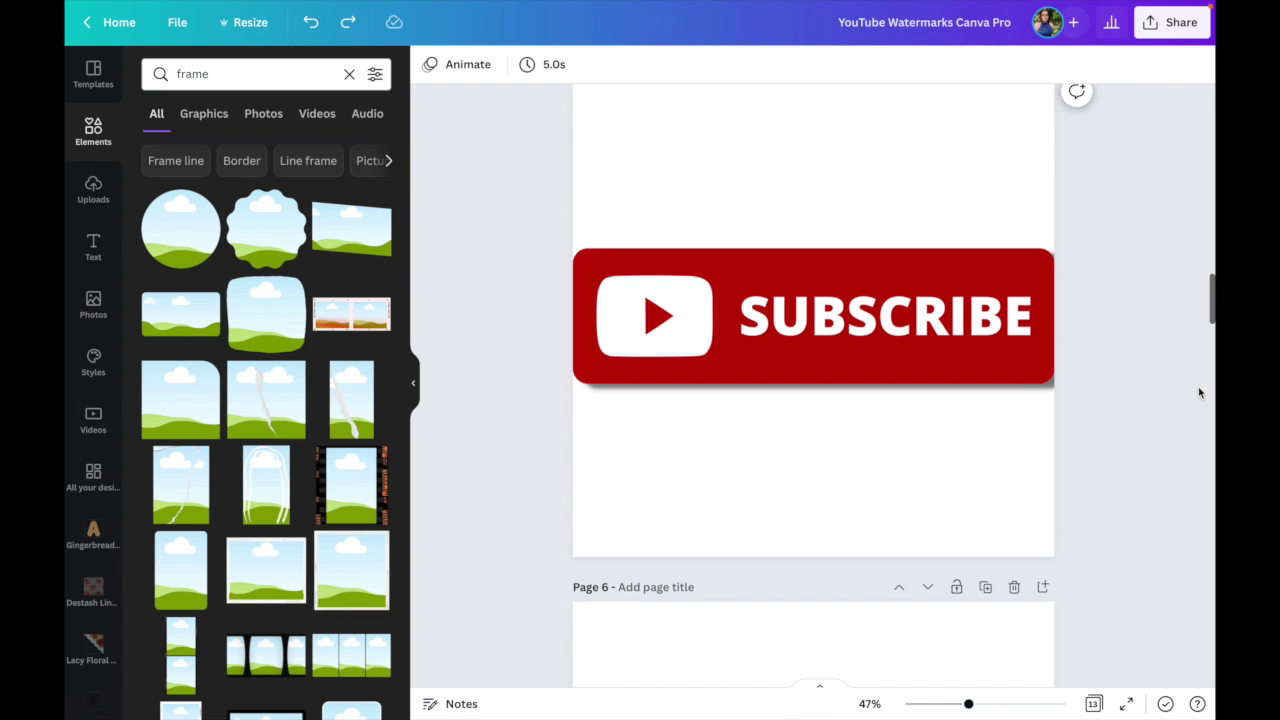
{"action": "scroll", "coordinate": [1125, 503], "scroll_direction": "up", "scroll_amount": 2}
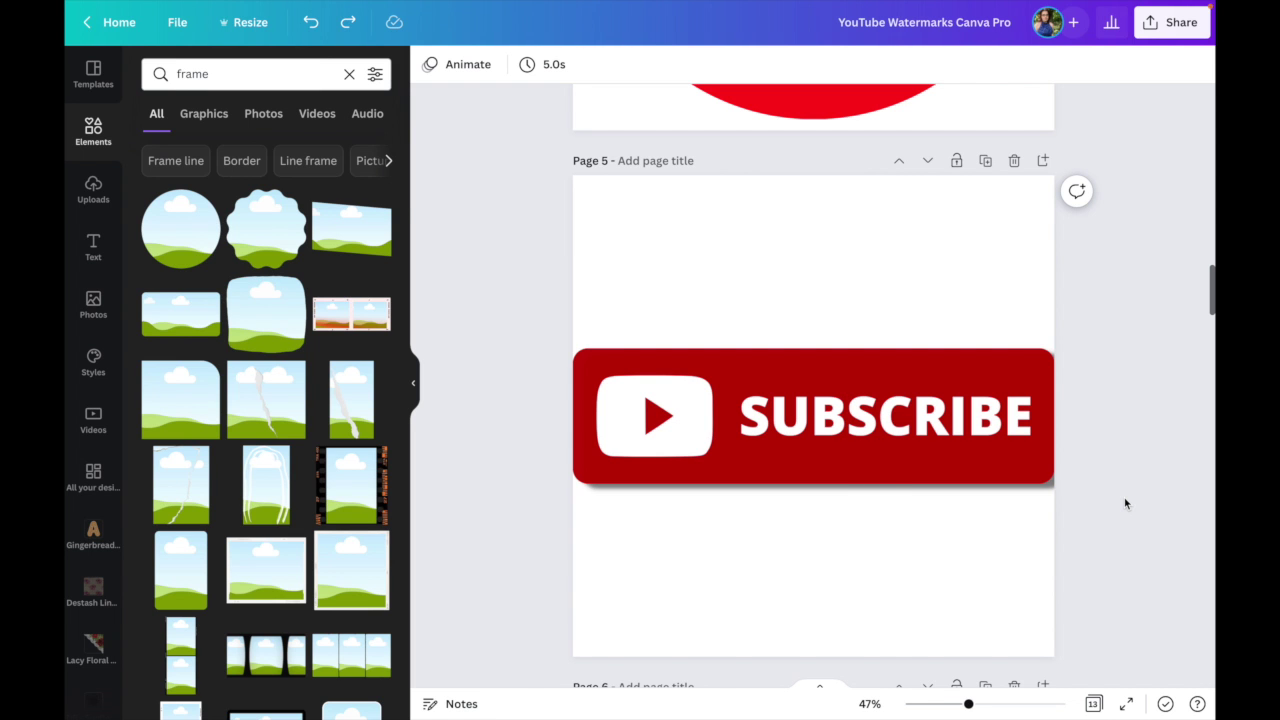
Step: Check YouTube Studio again, then scroll to page 5 and reset the Elements frame search
{"action": "left_click", "coordinate": [780, 76]}
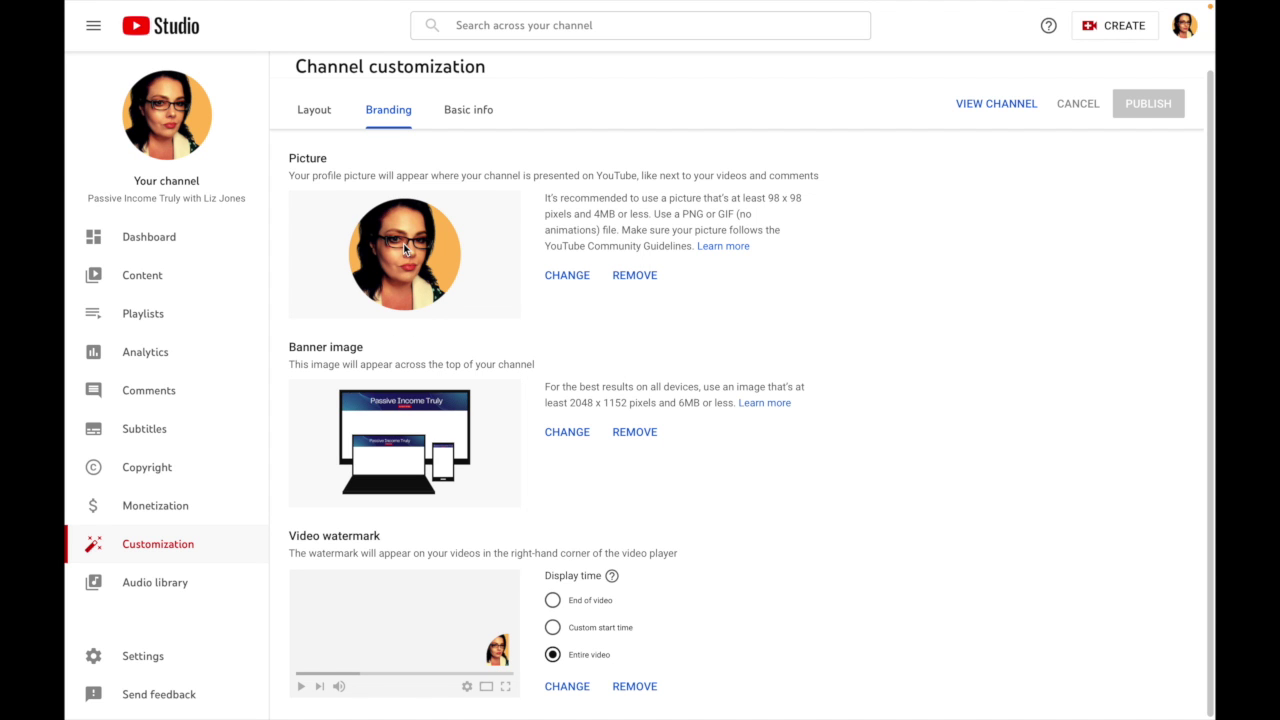
{"action": "mouse_move", "coordinate": [1185, 88]}
{"action": "left_click", "coordinate": [1178, 72]}
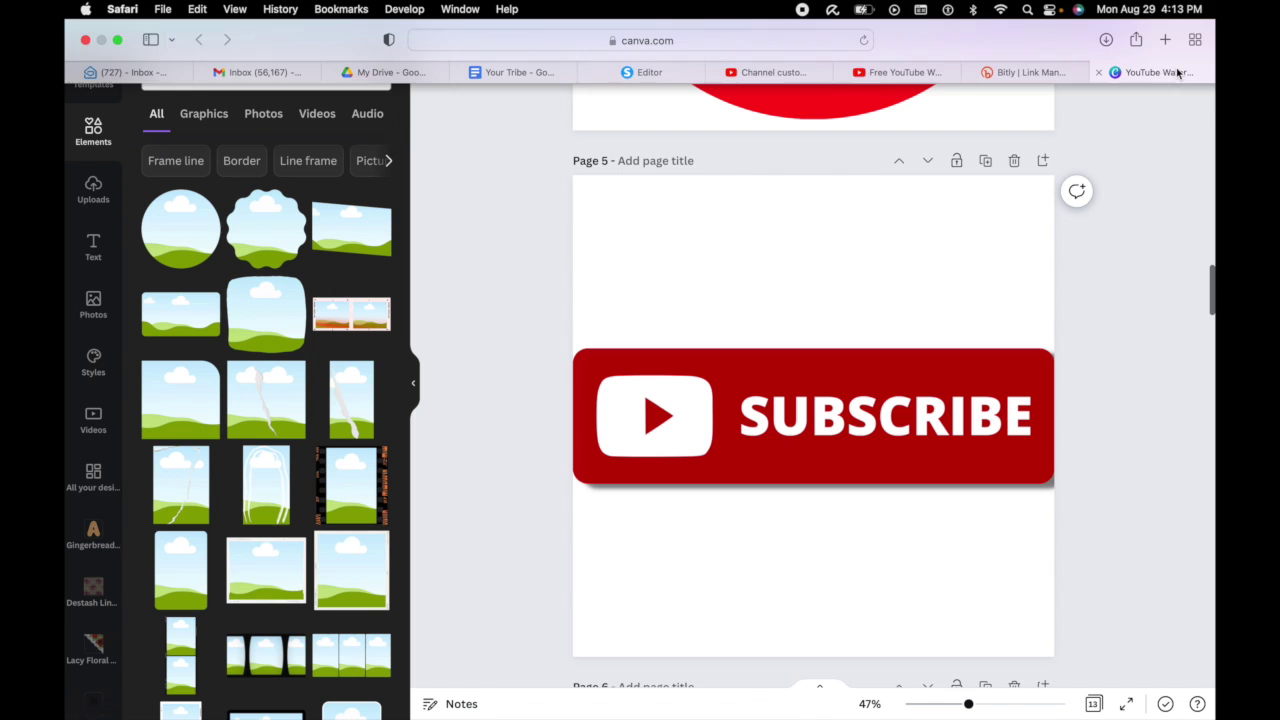
{"action": "scroll", "coordinate": [1070, 437], "scroll_direction": "down", "scroll_amount": 2}
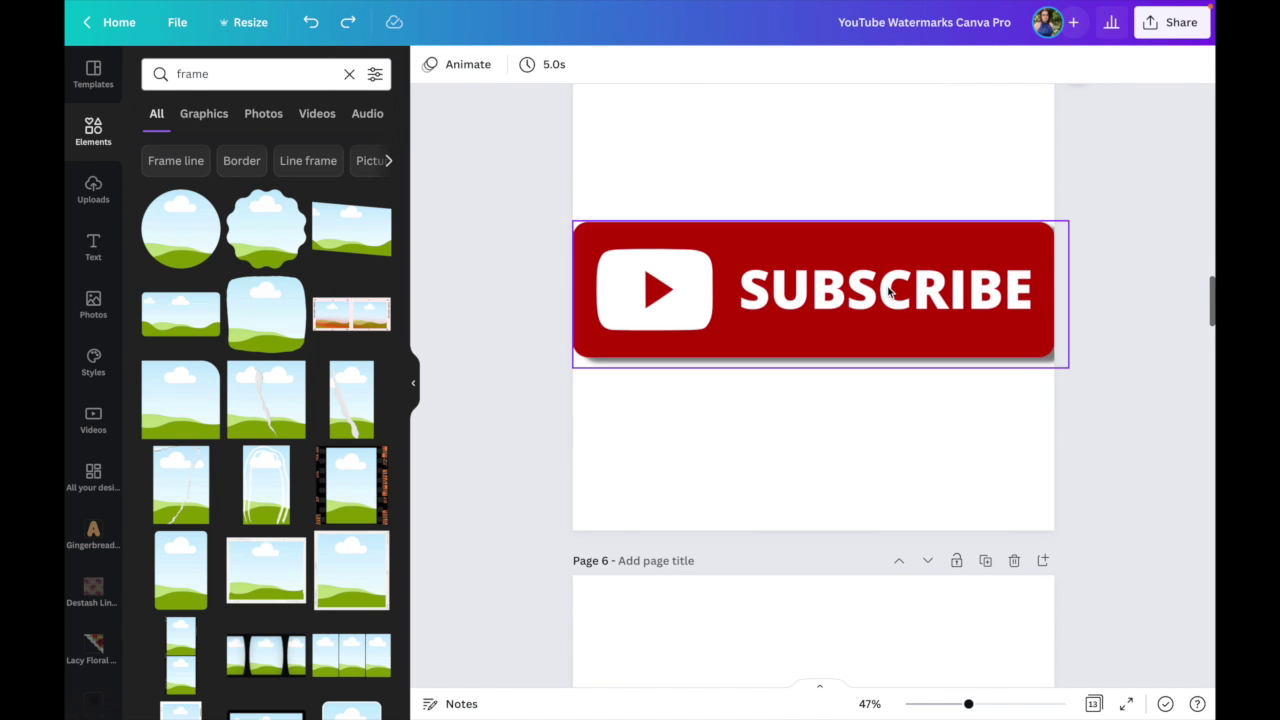
{"action": "left_click", "coordinate": [93, 130]}
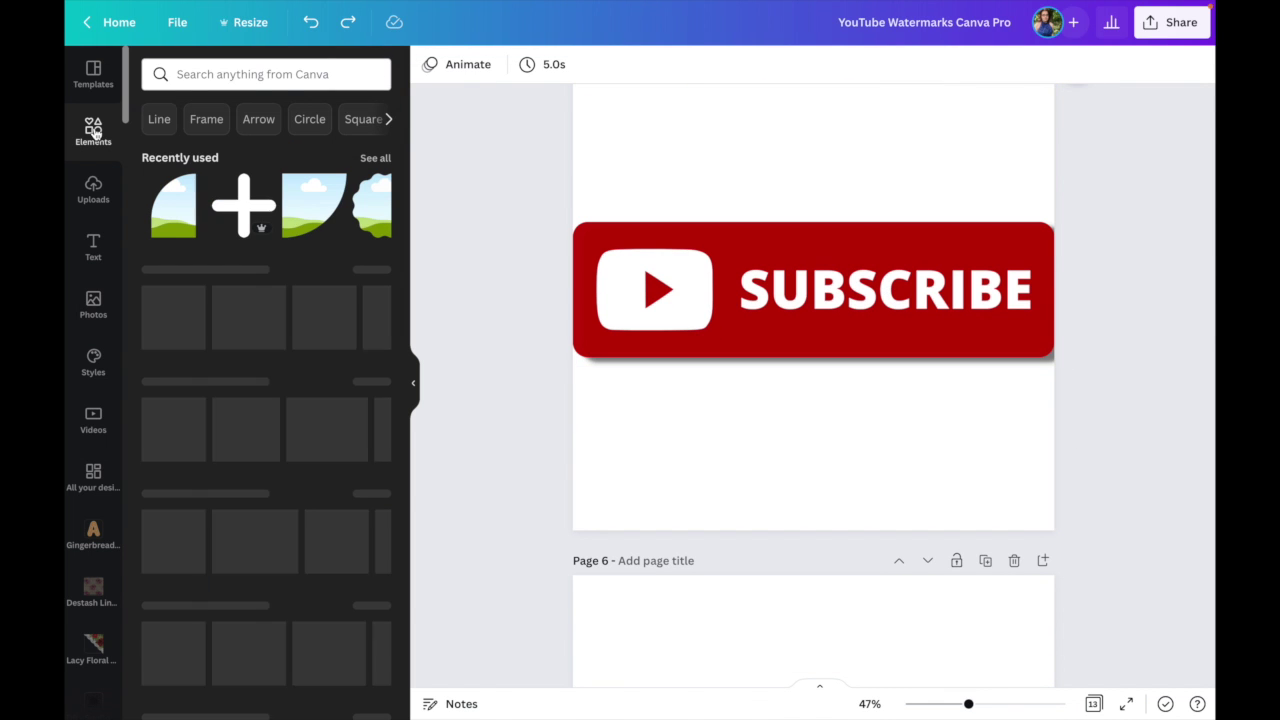
Step: Search Elements for 'subscribe' and browse the results
{"action": "left_click", "coordinate": [250, 76]}
{"action": "type", "text": "subscribe"}
{"action": "key", "text": "Return"}
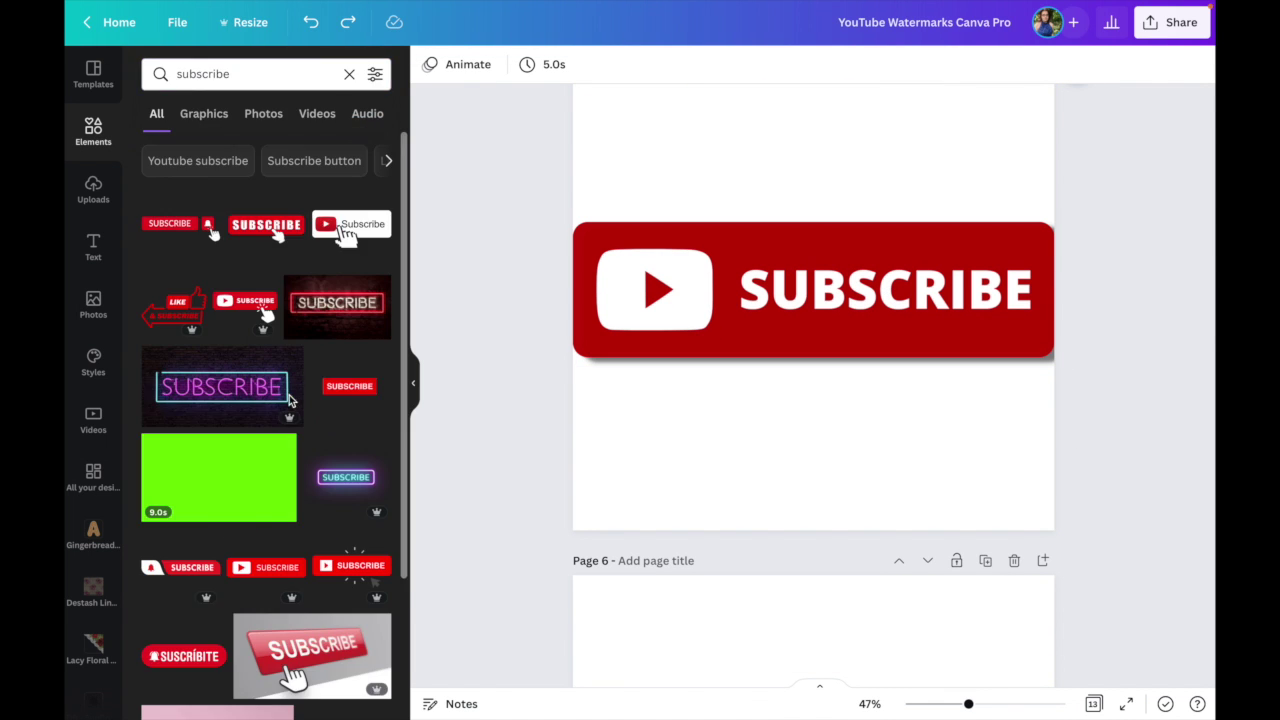
{"action": "scroll", "coordinate": [290, 401], "scroll_direction": "down", "scroll_amount": 2}
{"action": "scroll", "coordinate": [290, 401], "scroll_direction": "down", "scroll_amount": 1}
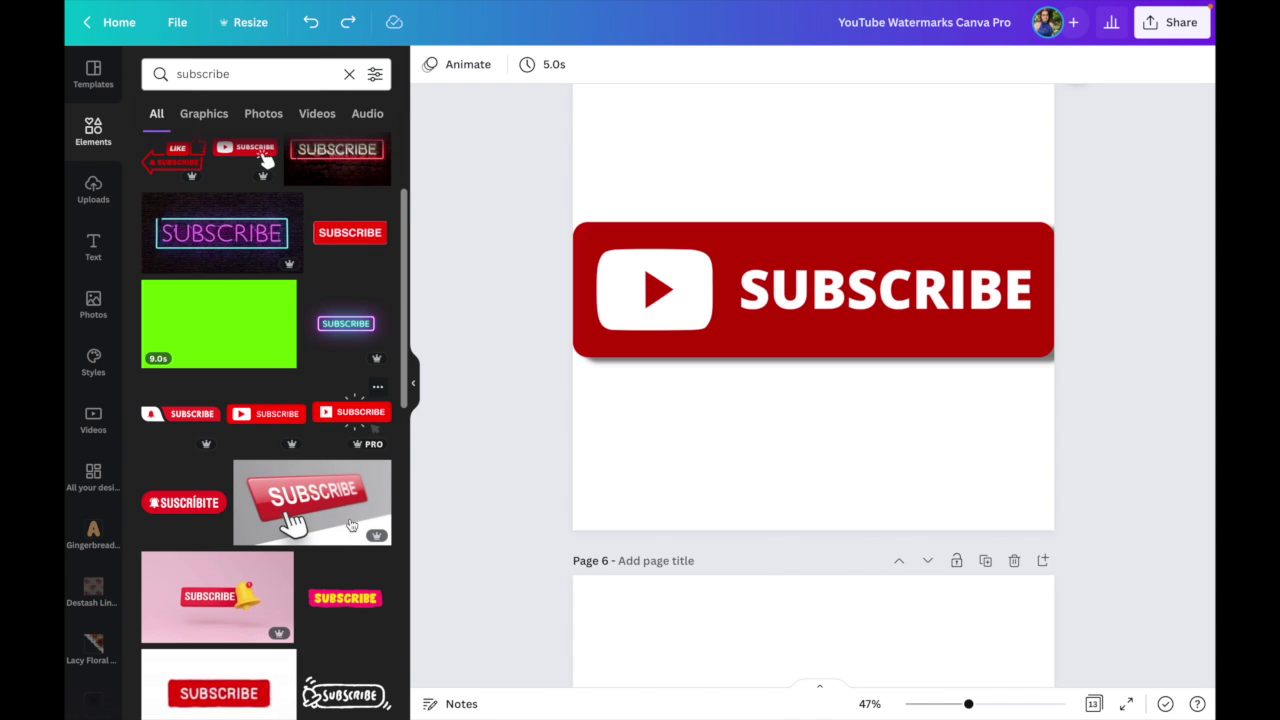
{"action": "scroll", "coordinate": [351, 525], "scroll_direction": "down", "scroll_amount": 3}
{"action": "scroll", "coordinate": [351, 525], "scroll_direction": "up", "scroll_amount": 5}
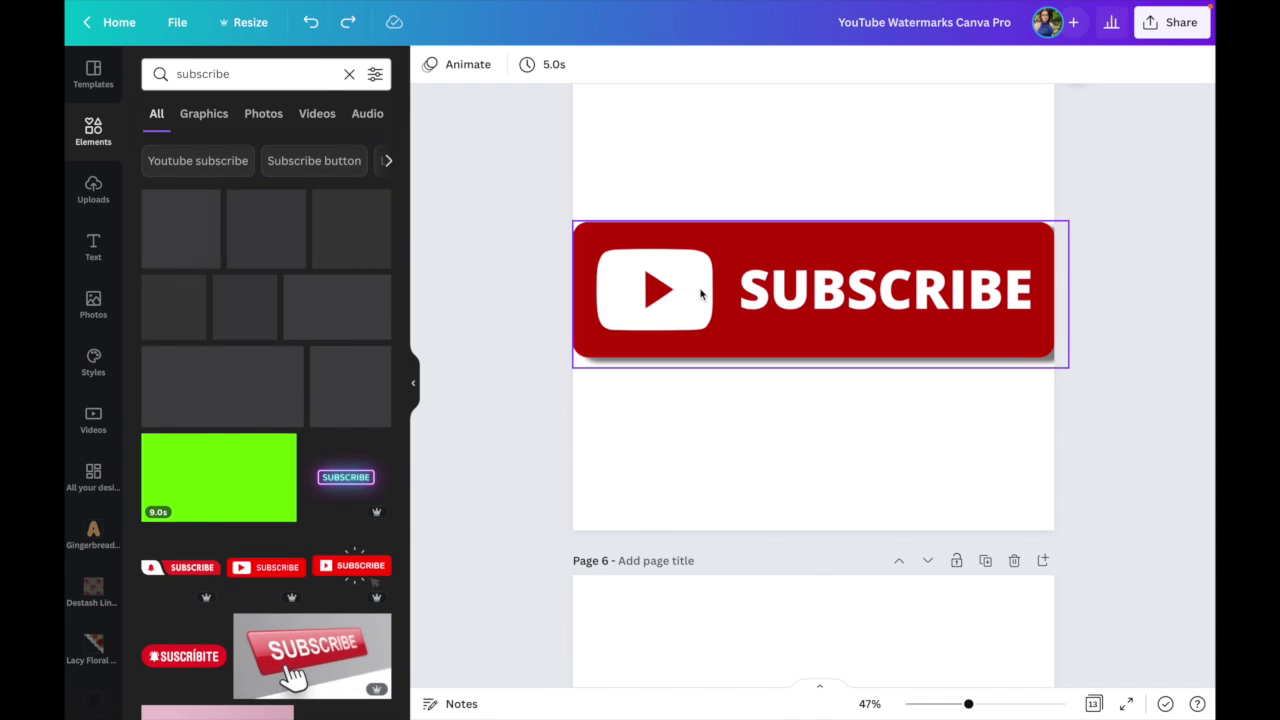
{"action": "scroll", "coordinate": [774, 480], "scroll_direction": "down", "scroll_amount": 6}
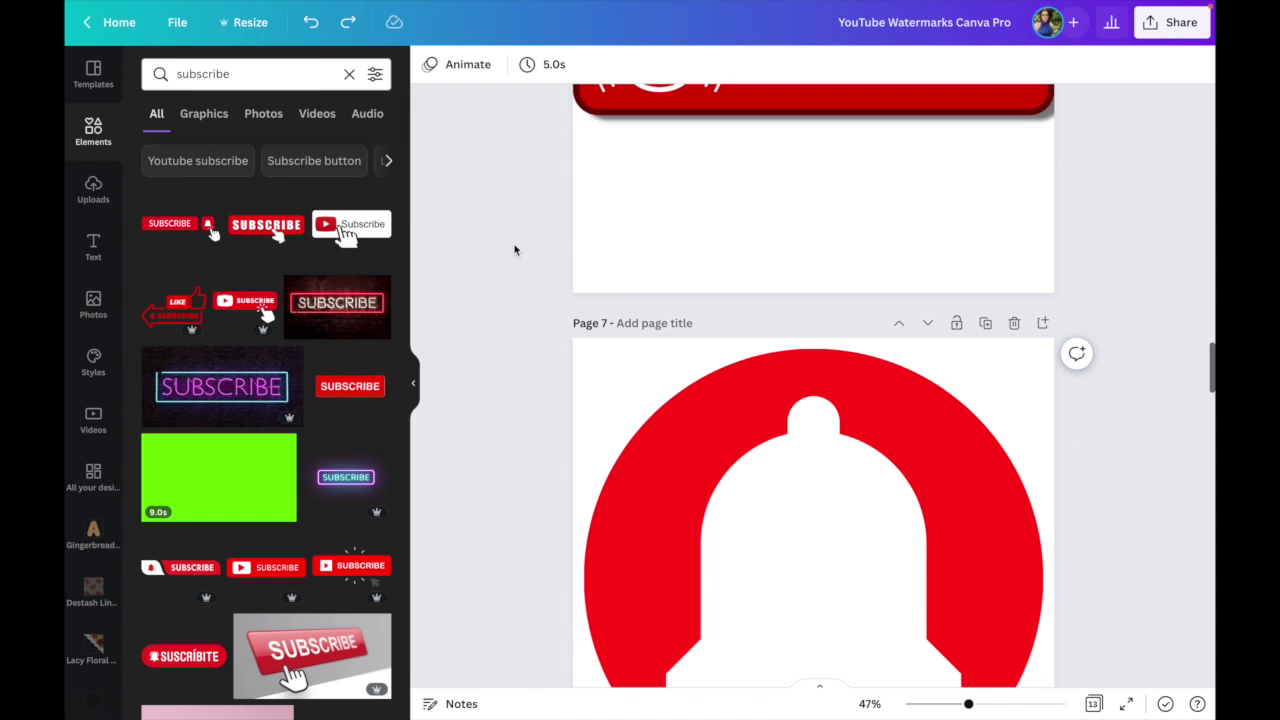
{"action": "scroll", "coordinate": [759, 502], "scroll_direction": "down", "scroll_amount": 20}
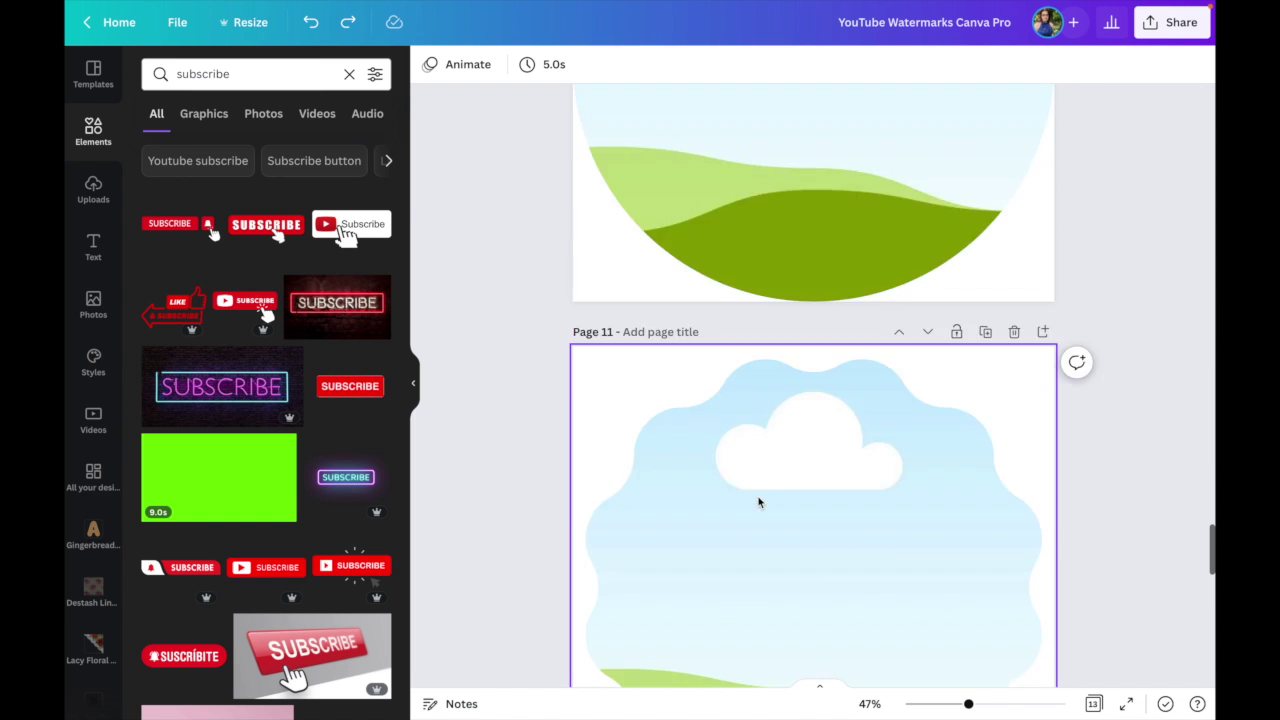
{"action": "scroll", "coordinate": [759, 502], "scroll_direction": "up", "scroll_amount": 5}
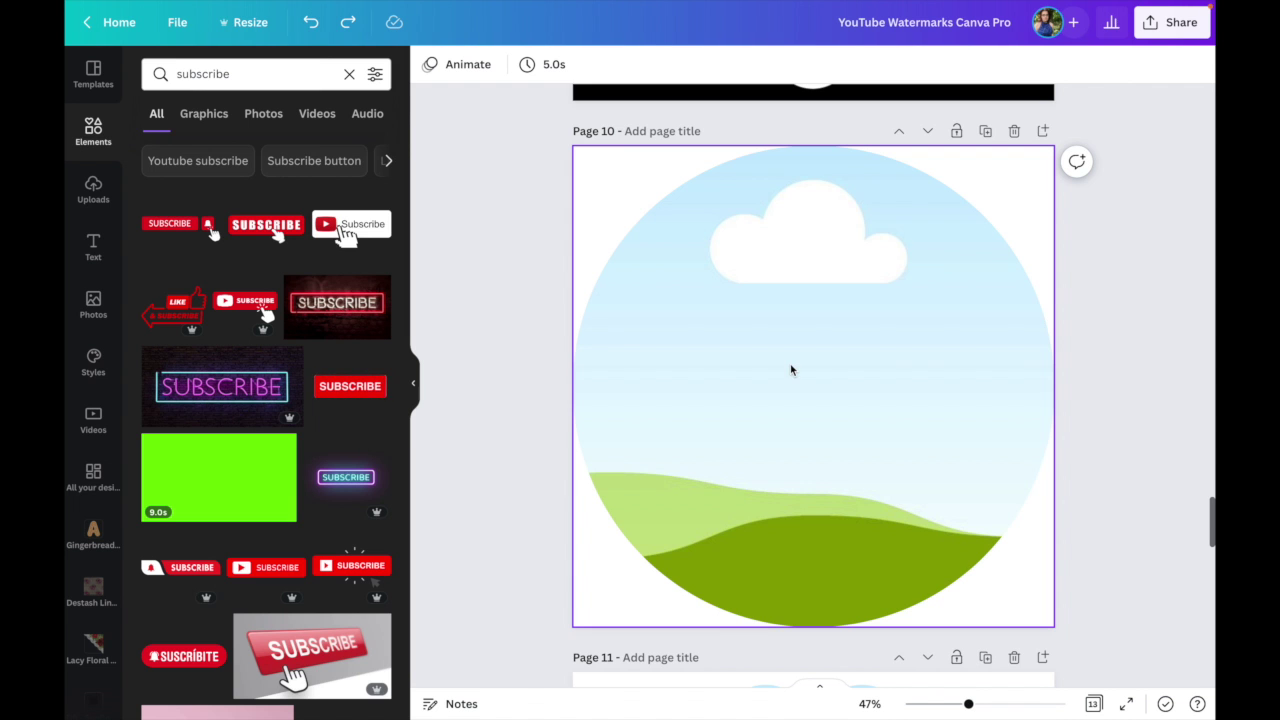
{"action": "scroll", "coordinate": [791, 370], "scroll_direction": "down", "scroll_amount": 6}
Step: Search Elements for 'frame', zoom out to 27% to page 11, and show uploads
{"action": "left_click", "coordinate": [349, 74]}
{"action": "type", "text": "f"}
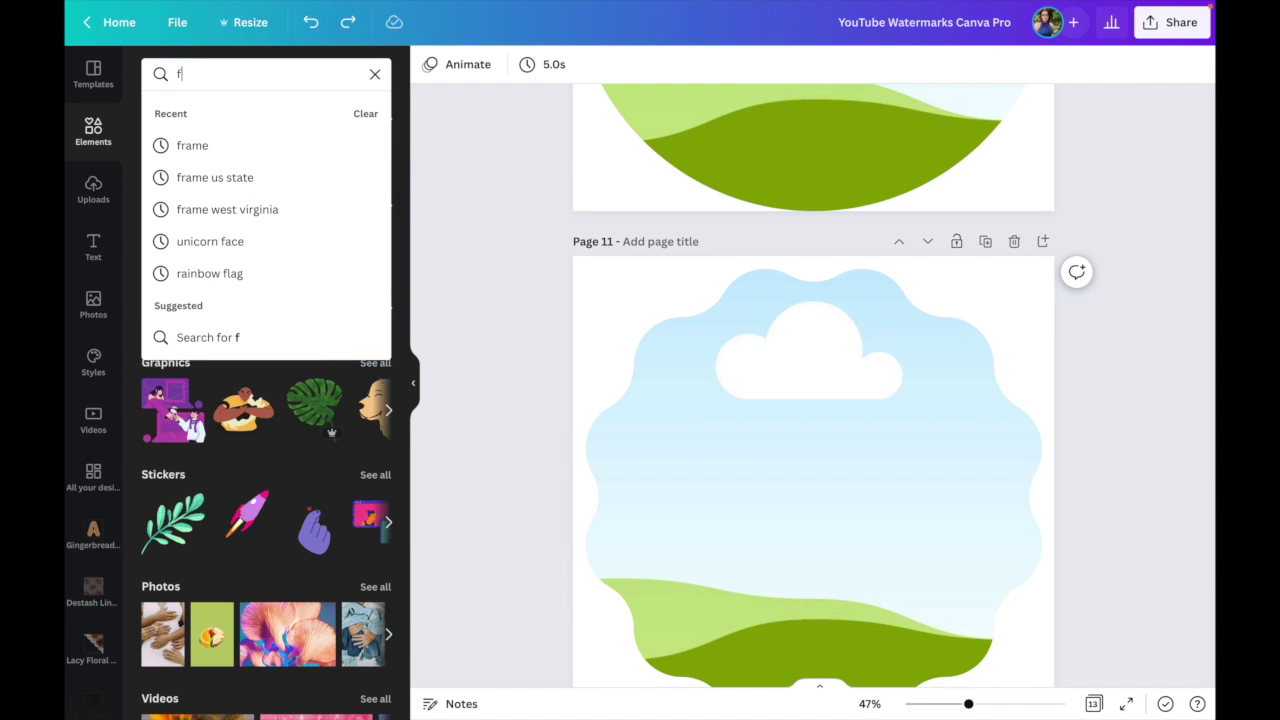
{"action": "type", "text": "rame"}
{"action": "key", "text": "Return"}
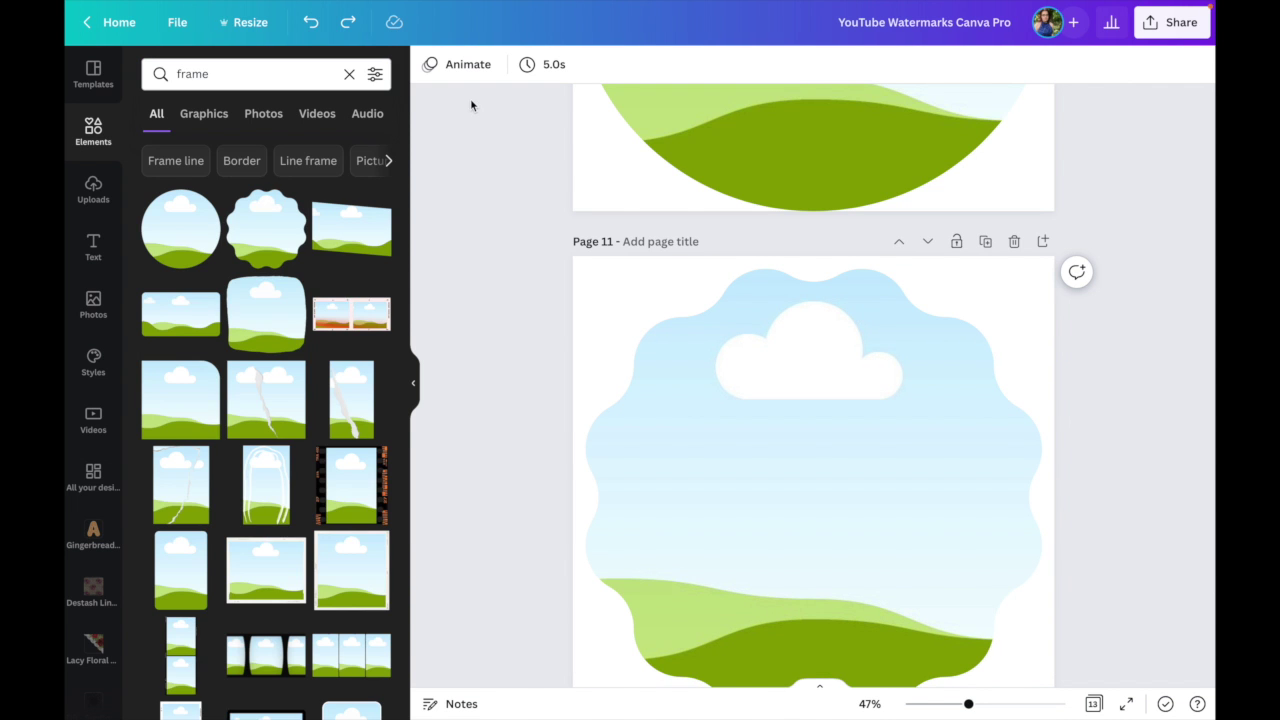
{"action": "left_click_drag", "start_coordinate": [968, 704], "coordinate": [947, 706]}
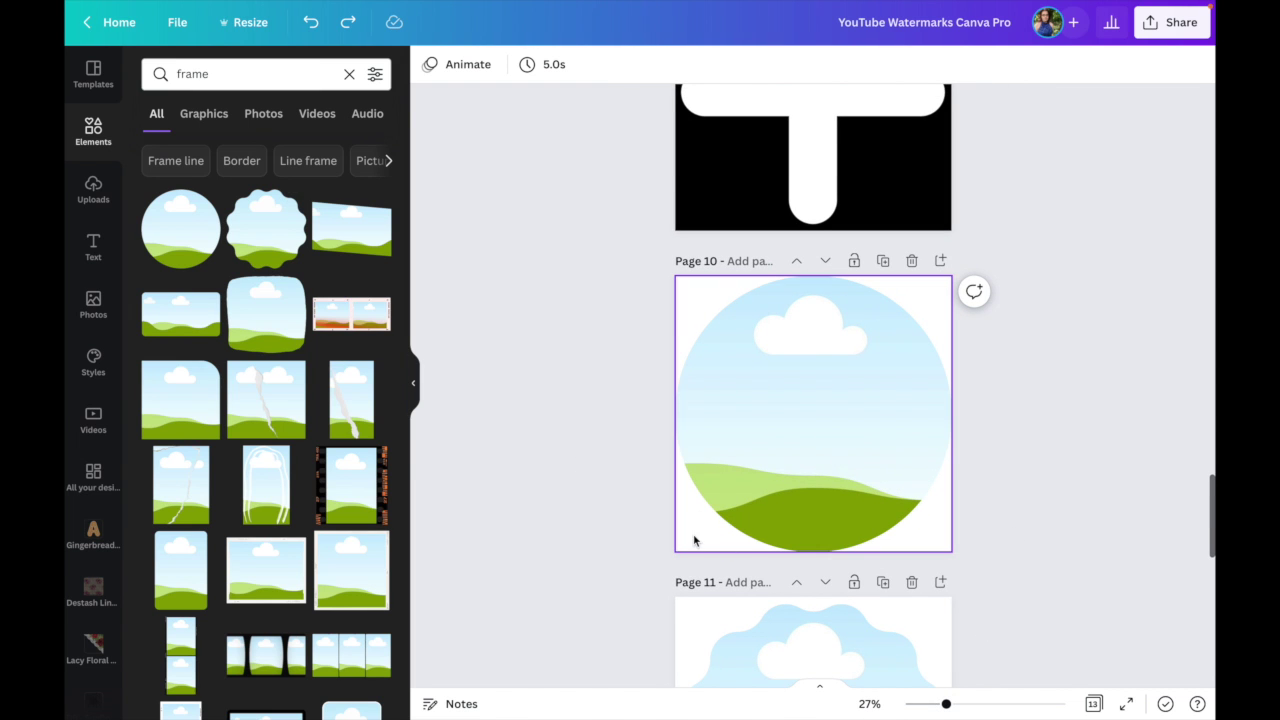
{"action": "scroll", "coordinate": [694, 540], "scroll_direction": "down", "scroll_amount": 8}
{"action": "scroll", "coordinate": [697, 537], "scroll_direction": "up", "scroll_amount": 5}
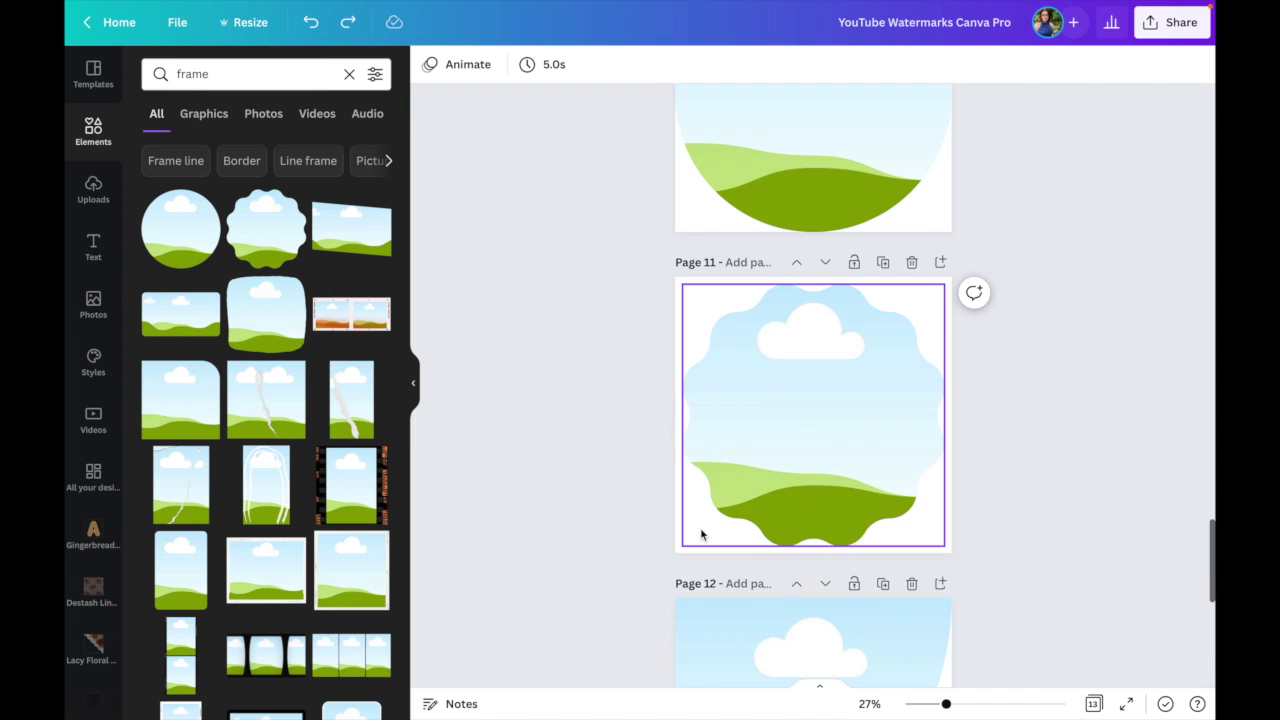
{"action": "left_click", "coordinate": [90, 190]}
Step: Drop the uploaded face photo into page 11's wavy frame and reposition it inside
{"action": "left_click", "coordinate": [180, 260]}
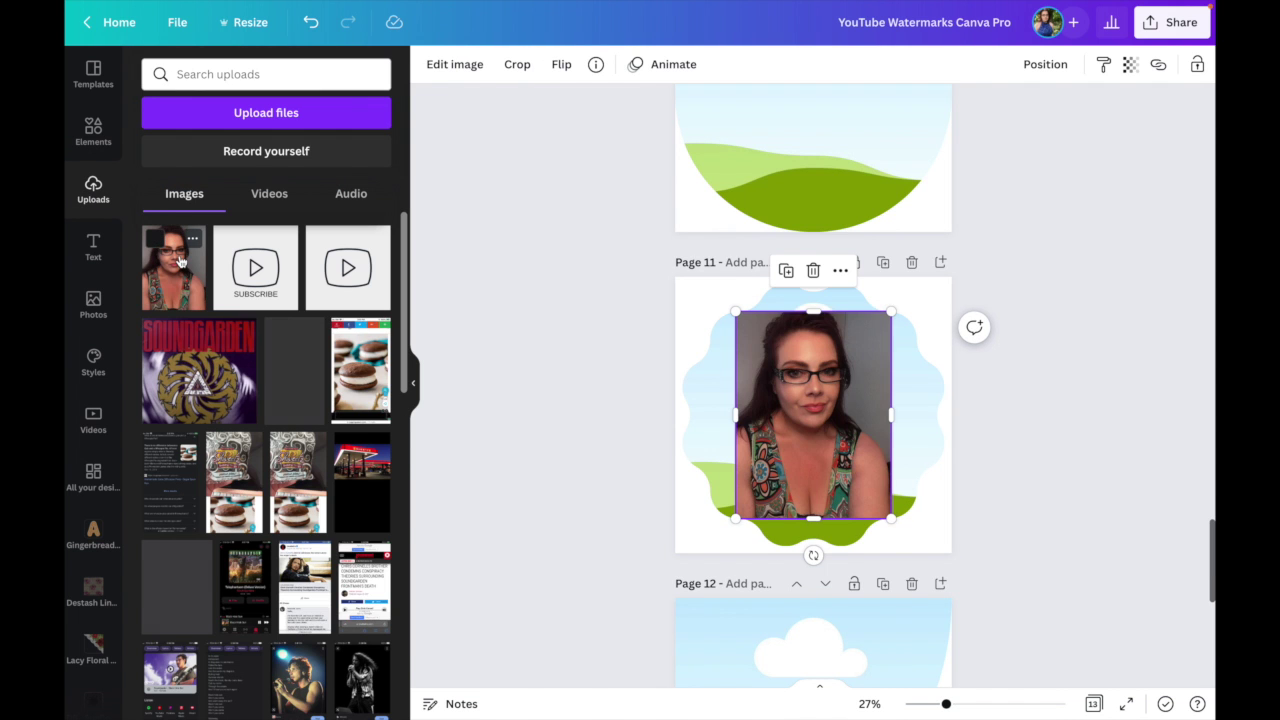
{"action": "left_click_drag", "start_coordinate": [816, 436], "coordinate": [730, 438]}
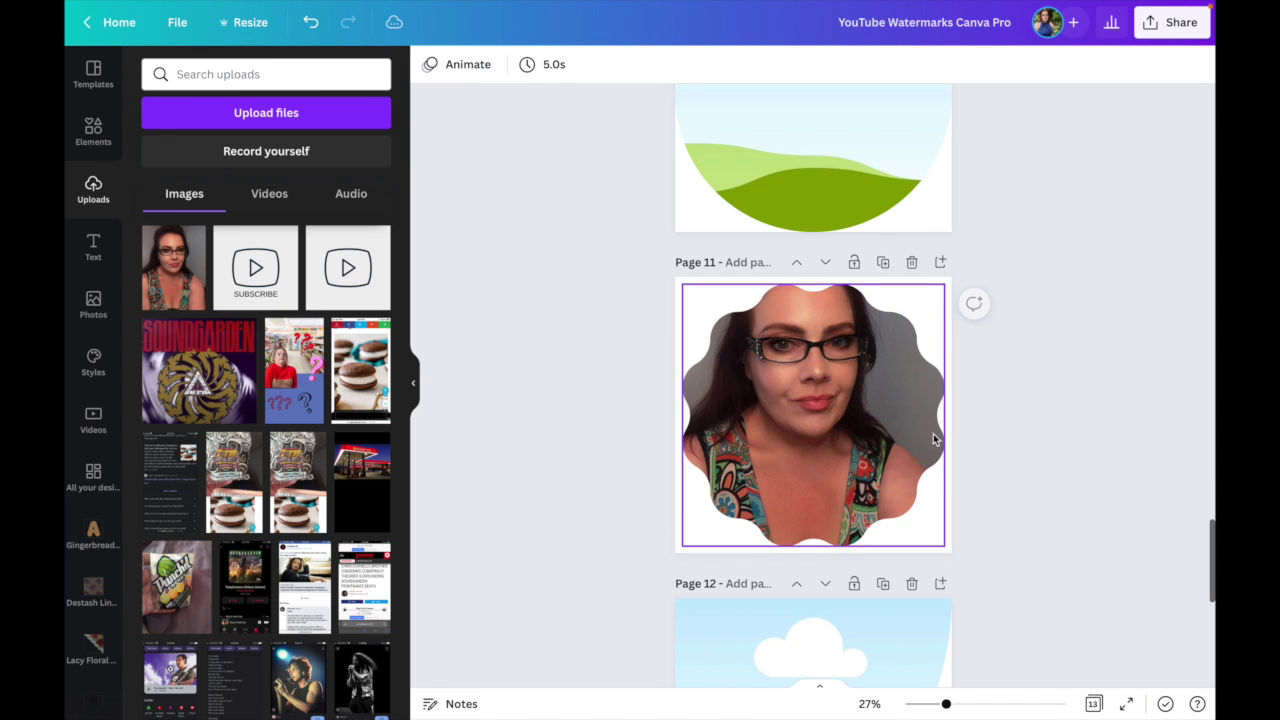
{"action": "double_click", "coordinate": [842, 431]}
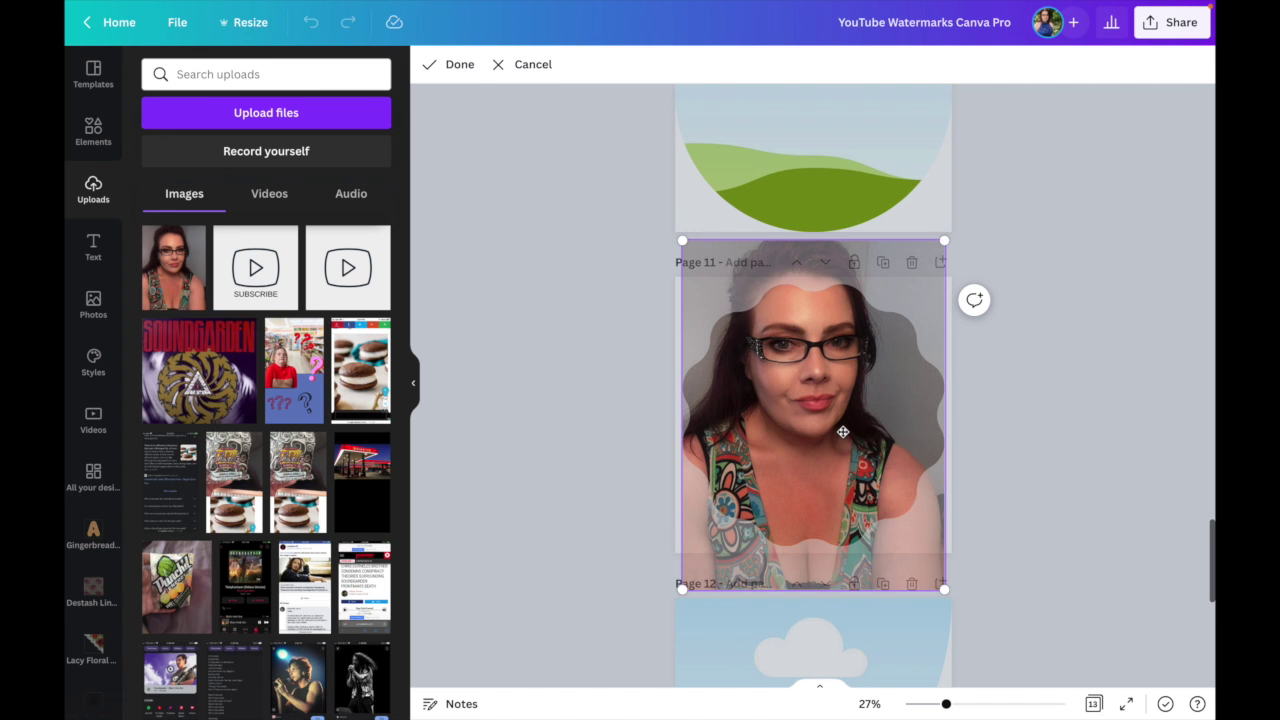
{"action": "left_click_drag", "start_coordinate": [843, 431], "coordinate": [844, 488]}
{"action": "left_click", "coordinate": [1103, 440]}
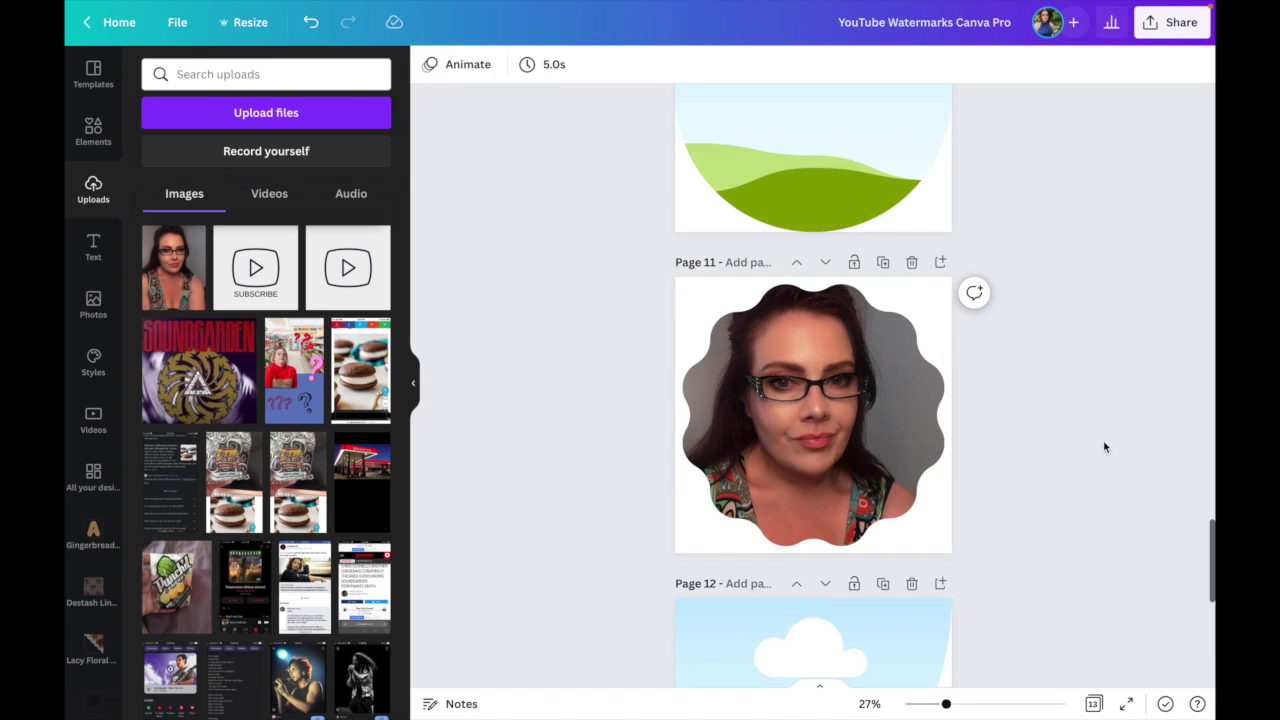
{"action": "double_click", "coordinate": [773, 427]}
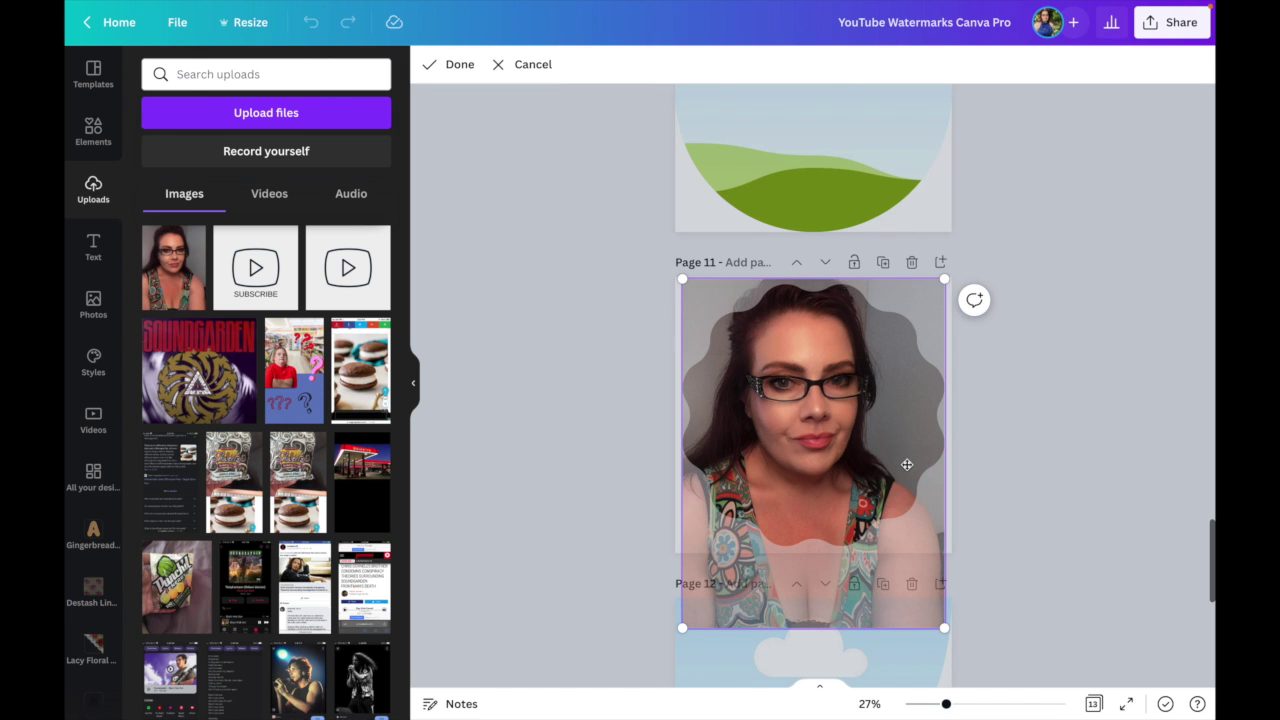
{"action": "left_click", "coordinate": [676, 385]}
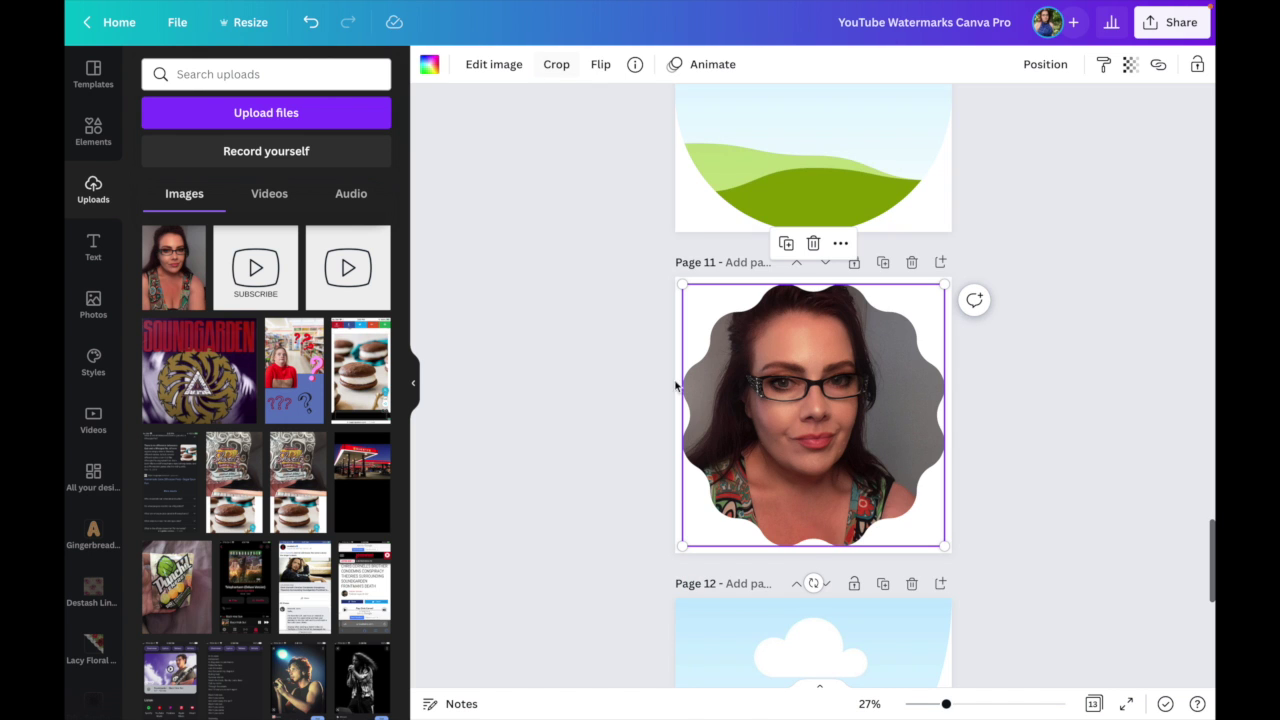
{"action": "double_click", "coordinate": [856, 440]}
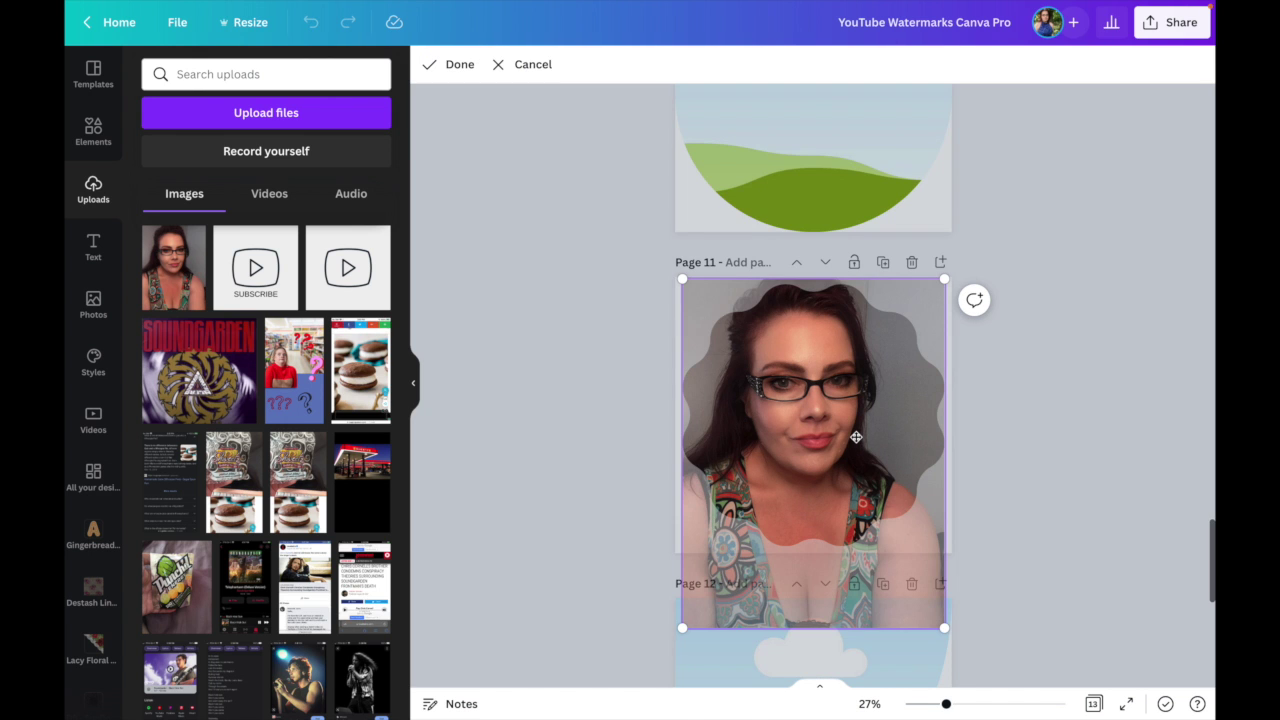
{"action": "left_click_drag", "start_coordinate": [856, 437], "coordinate": [828, 382]}
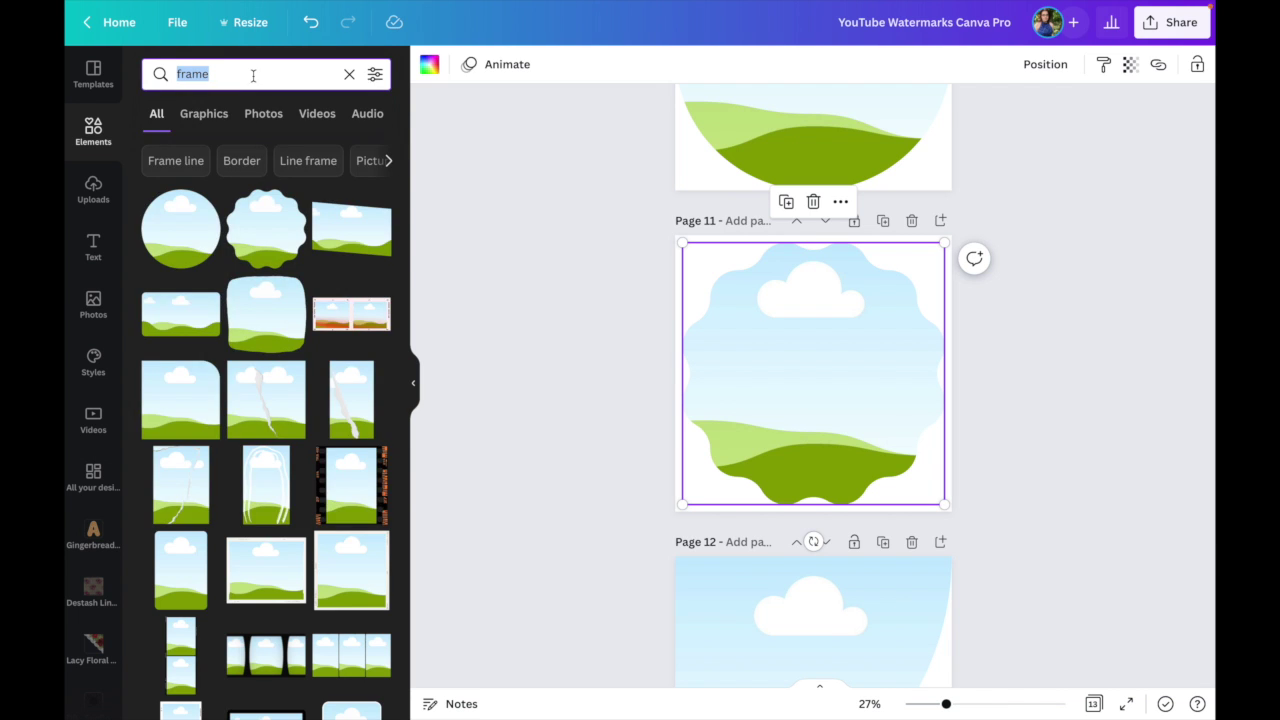
{"action": "type", "text": "frame"}
{"action": "key", "text": "Return"}
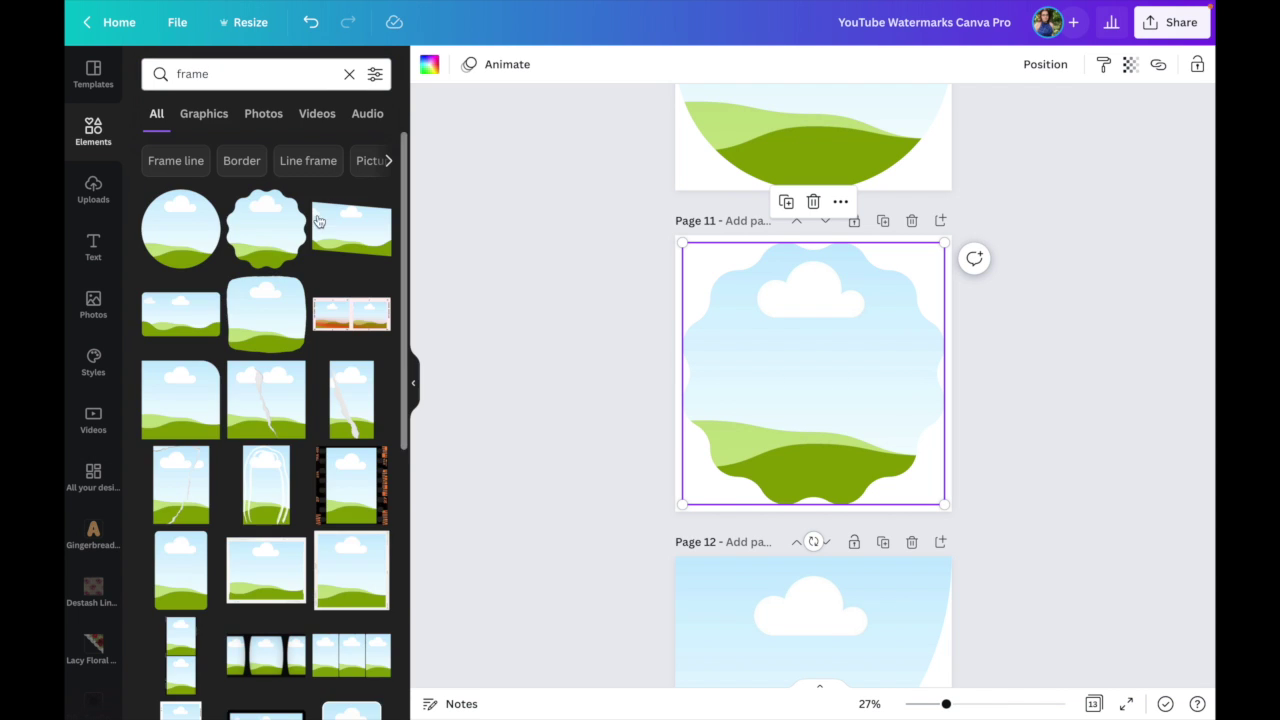
{"action": "scroll", "coordinate": [272, 404], "scroll_direction": "down", "scroll_amount": 5}
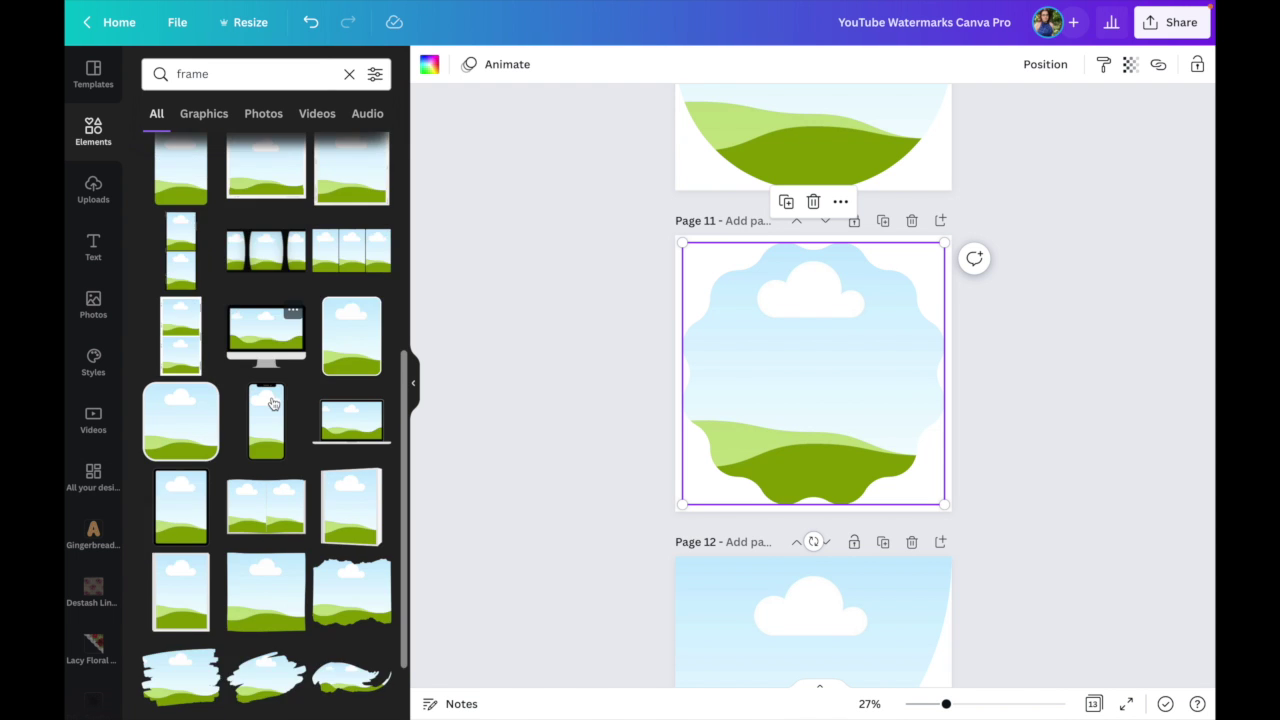
{"action": "scroll", "coordinate": [272, 404], "scroll_direction": "down", "scroll_amount": 5}
{"action": "scroll", "coordinate": [943, 591], "scroll_direction": "down", "scroll_amount": 6}
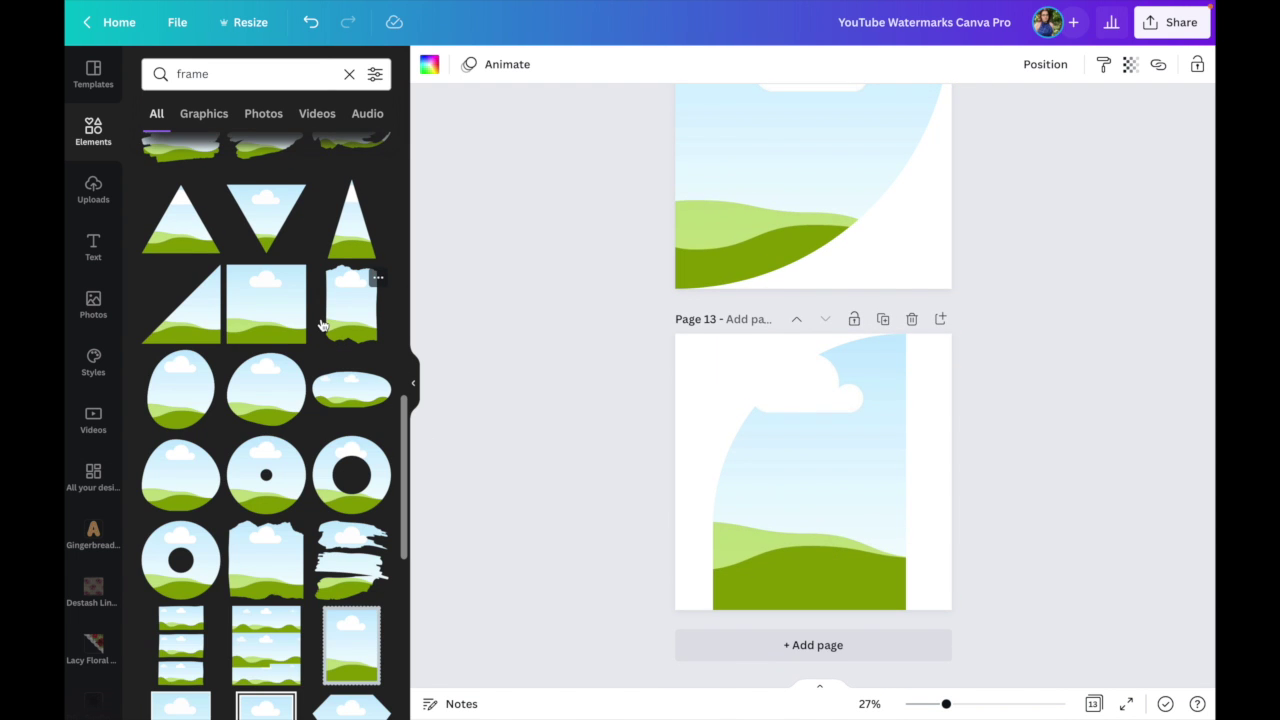
{"action": "scroll", "coordinate": [322, 325], "scroll_direction": "down", "scroll_amount": 3}
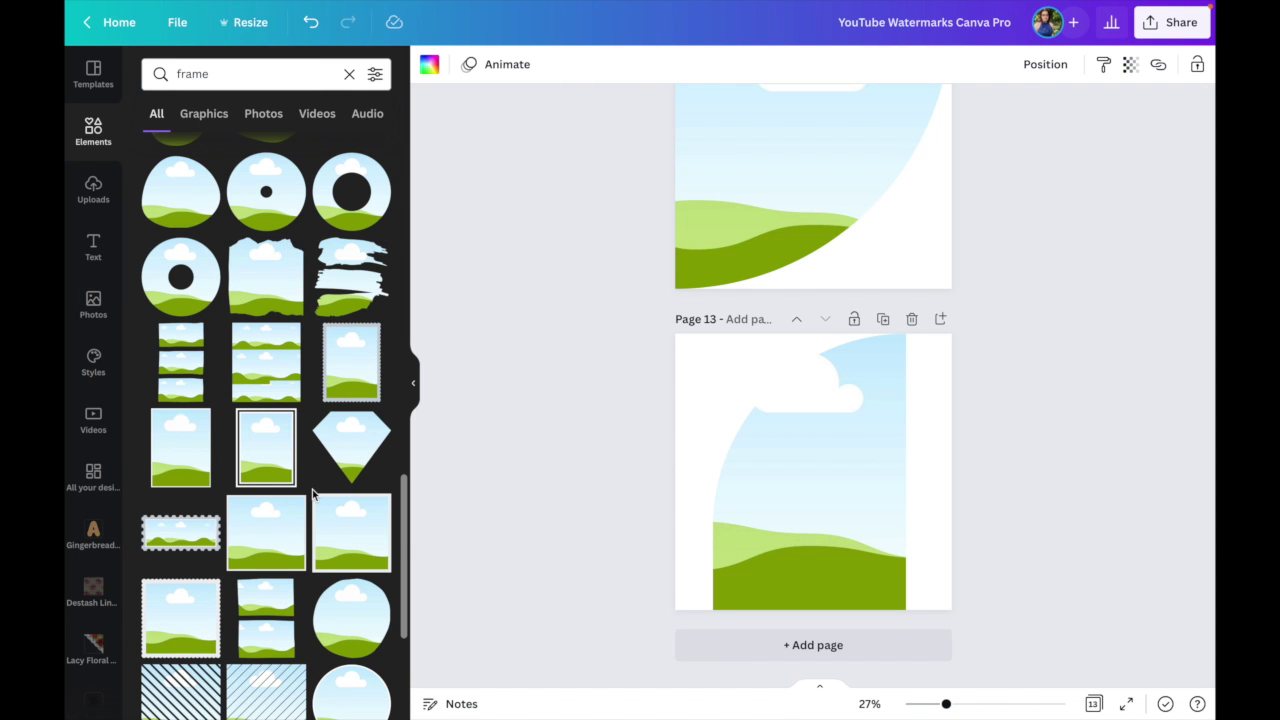
{"action": "scroll", "coordinate": [312, 489], "scroll_direction": "down", "scroll_amount": 10}
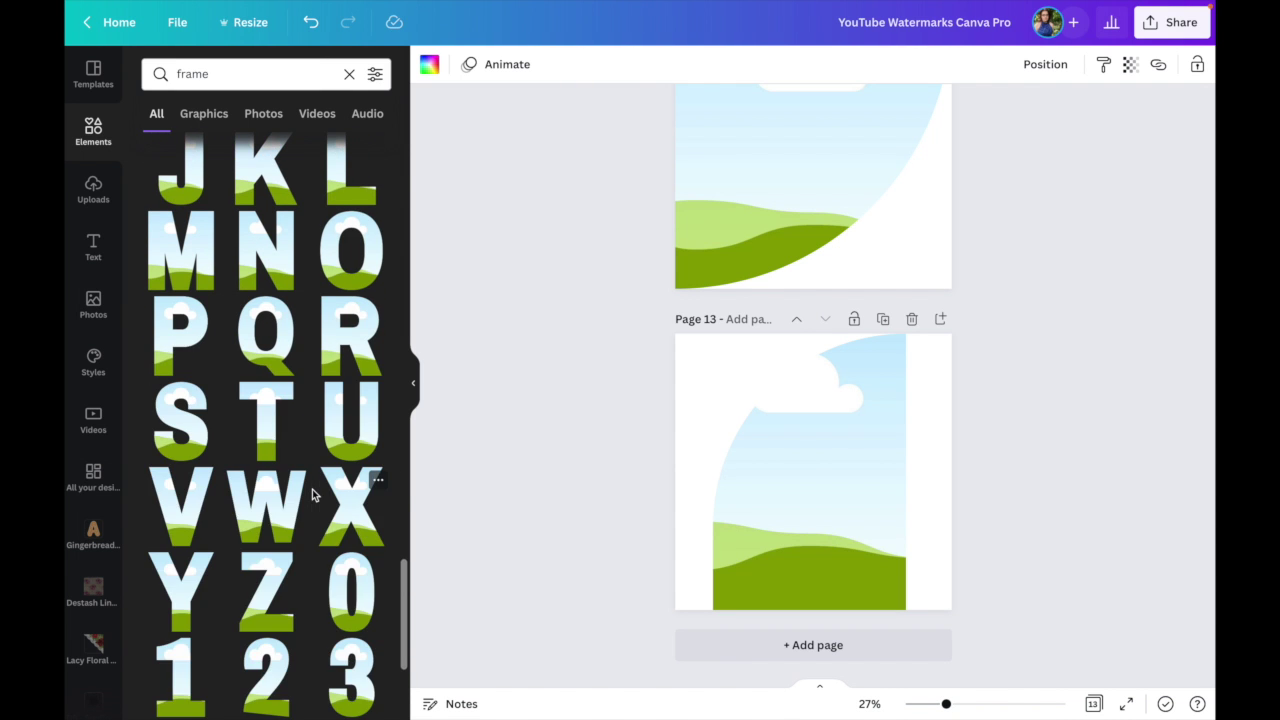
{"action": "scroll", "coordinate": [312, 495], "scroll_direction": "down", "scroll_amount": 4}
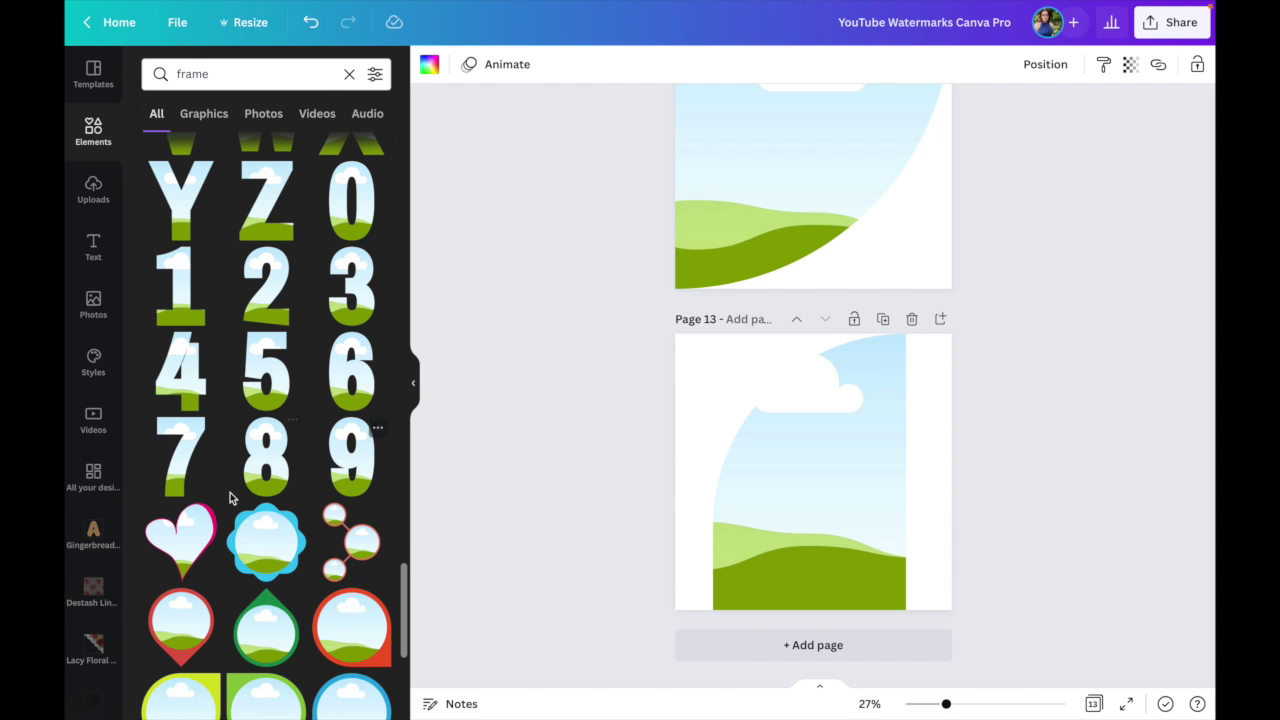
{"action": "scroll", "coordinate": [217, 484], "scroll_direction": "down", "scroll_amount": 10}
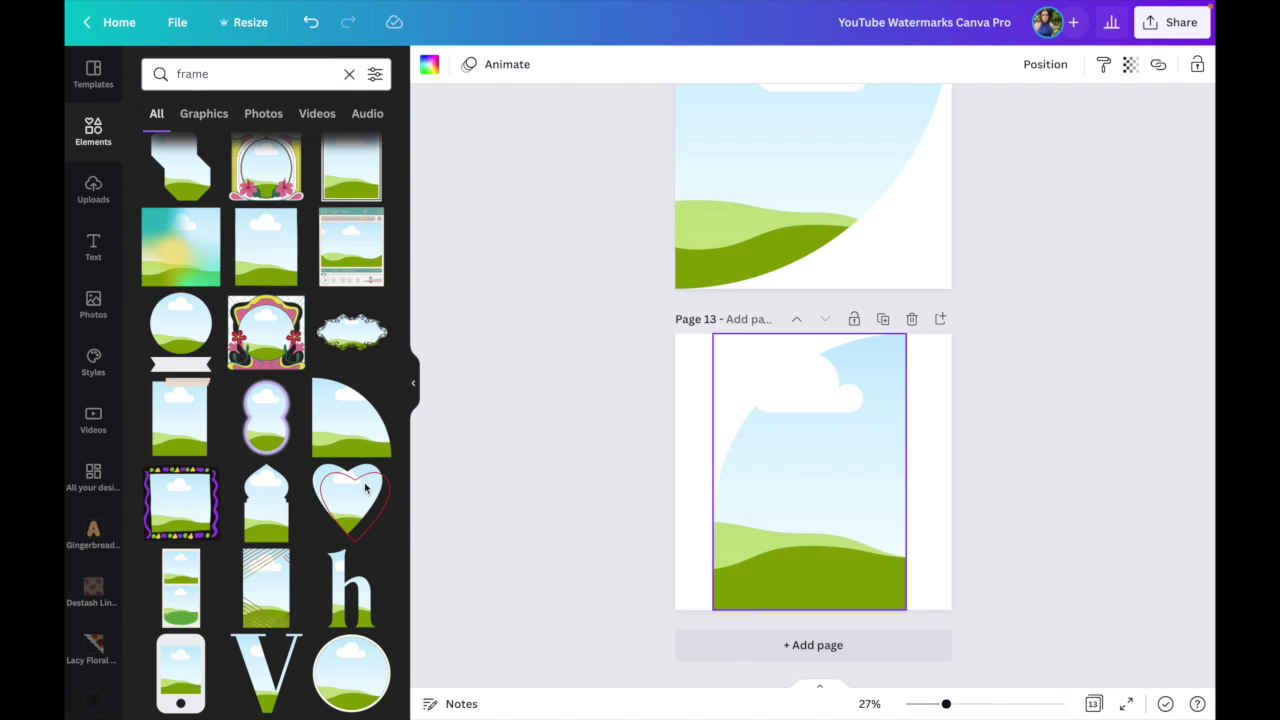
{"action": "scroll", "coordinate": [249, 424], "scroll_direction": "down", "scroll_amount": 3}
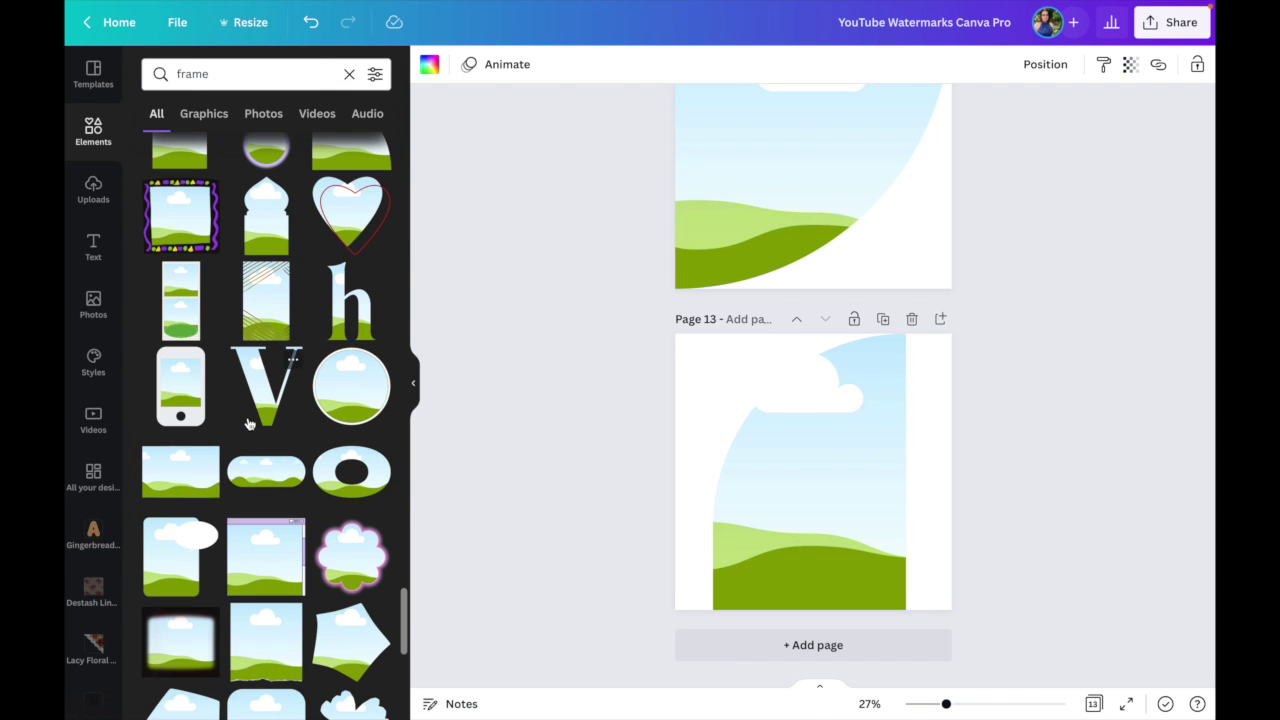
{"action": "scroll", "coordinate": [249, 424], "scroll_direction": "down", "scroll_amount": 5}
{"action": "scroll", "coordinate": [249, 424], "scroll_direction": "down", "scroll_amount": 3}
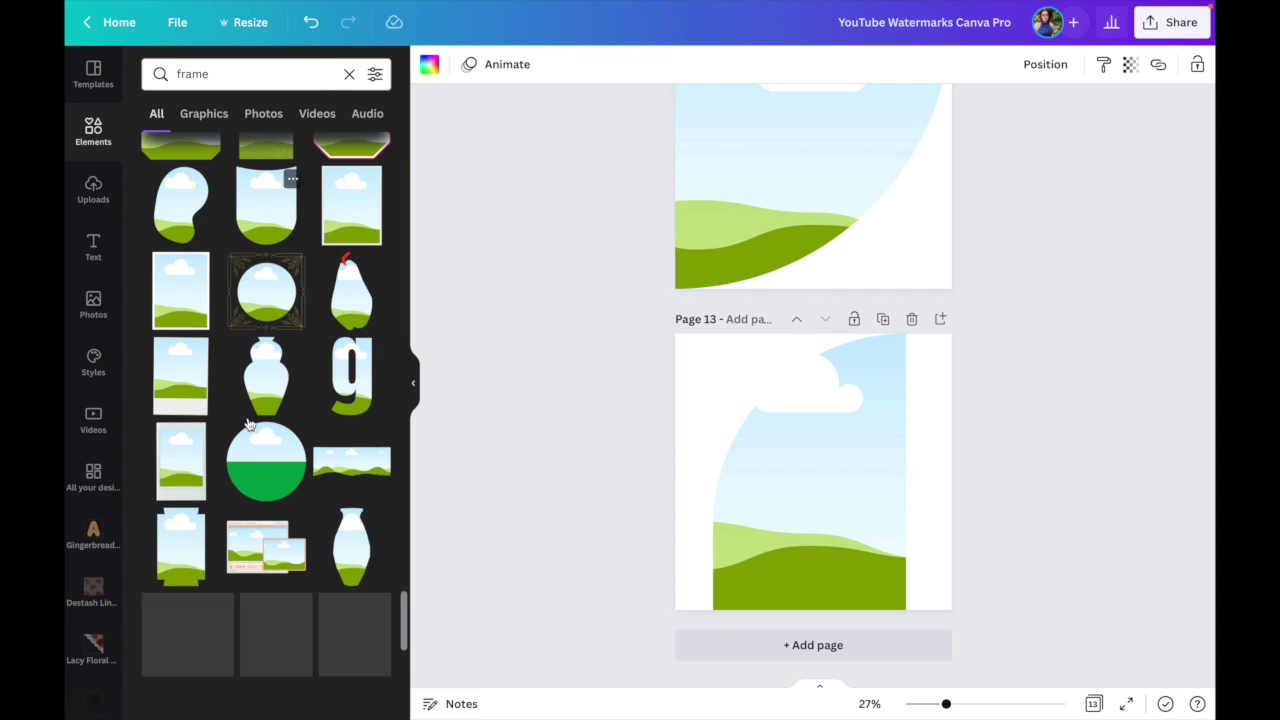
{"action": "scroll", "coordinate": [249, 424], "scroll_direction": "down", "scroll_amount": 6}
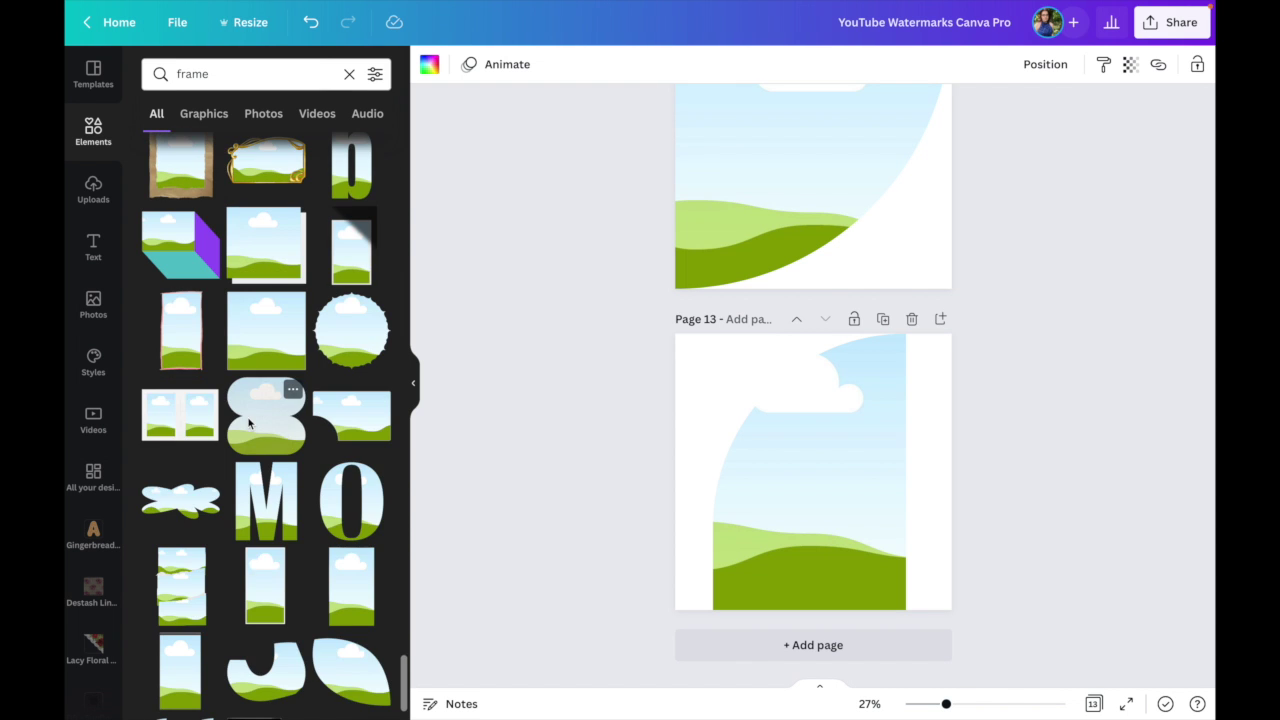
{"action": "scroll", "coordinate": [249, 424], "scroll_direction": "down", "scroll_amount": 10}
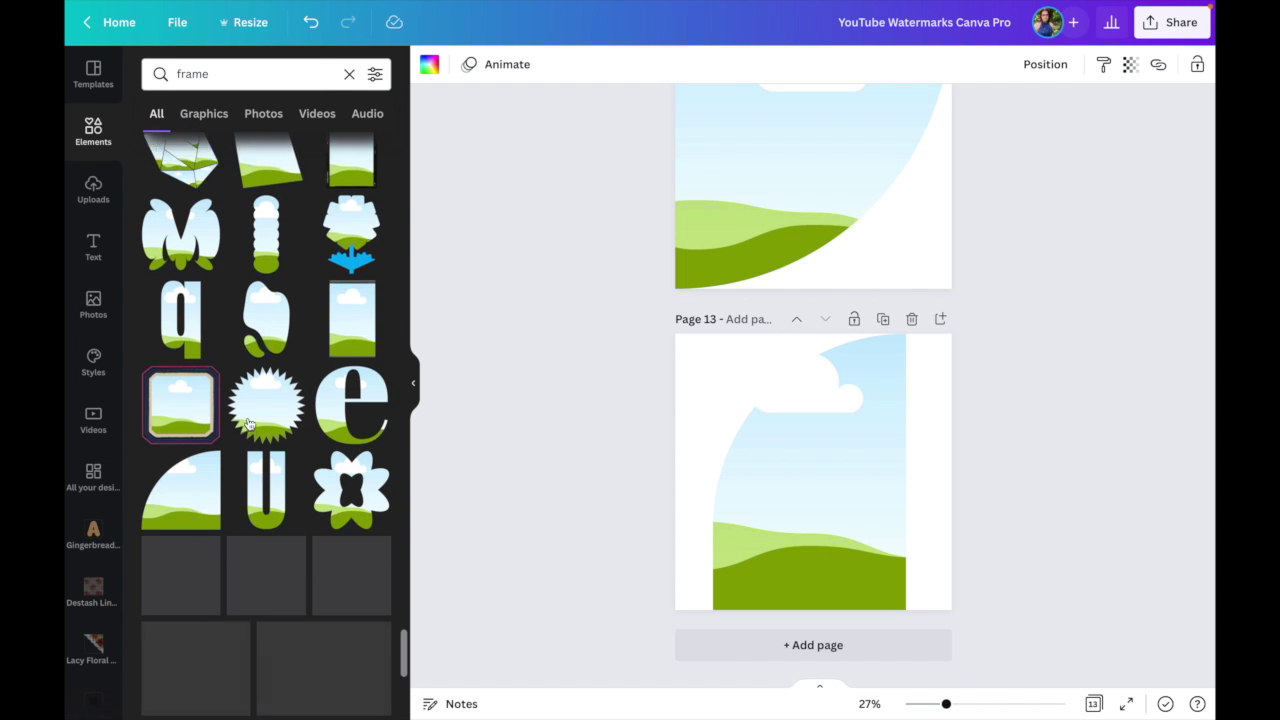
{"action": "scroll", "coordinate": [249, 424], "scroll_direction": "down", "scroll_amount": 5}
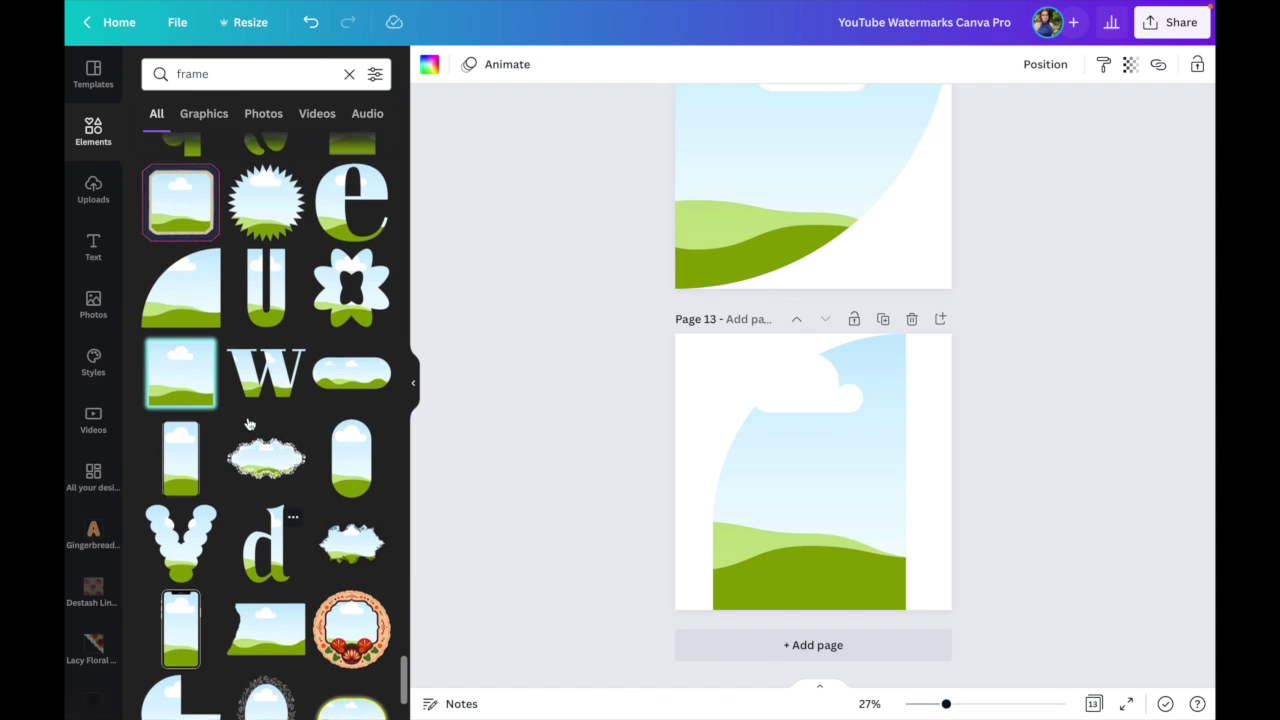
{"action": "left_click", "coordinate": [780, 494]}
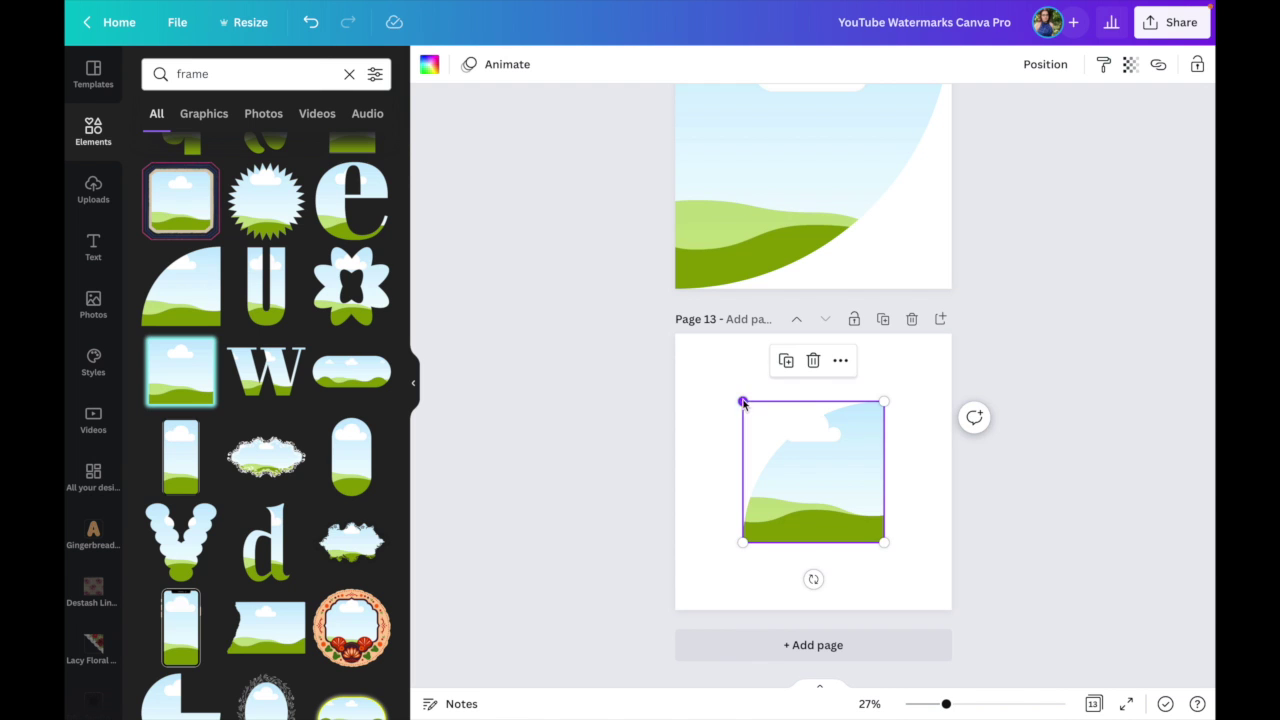
Step: Stretch page 13's sky-and-hills frame corner to corner to fill the page at 1,280 × 1,280
{"action": "left_click_drag", "start_coordinate": [743, 403], "coordinate": [676, 335]}
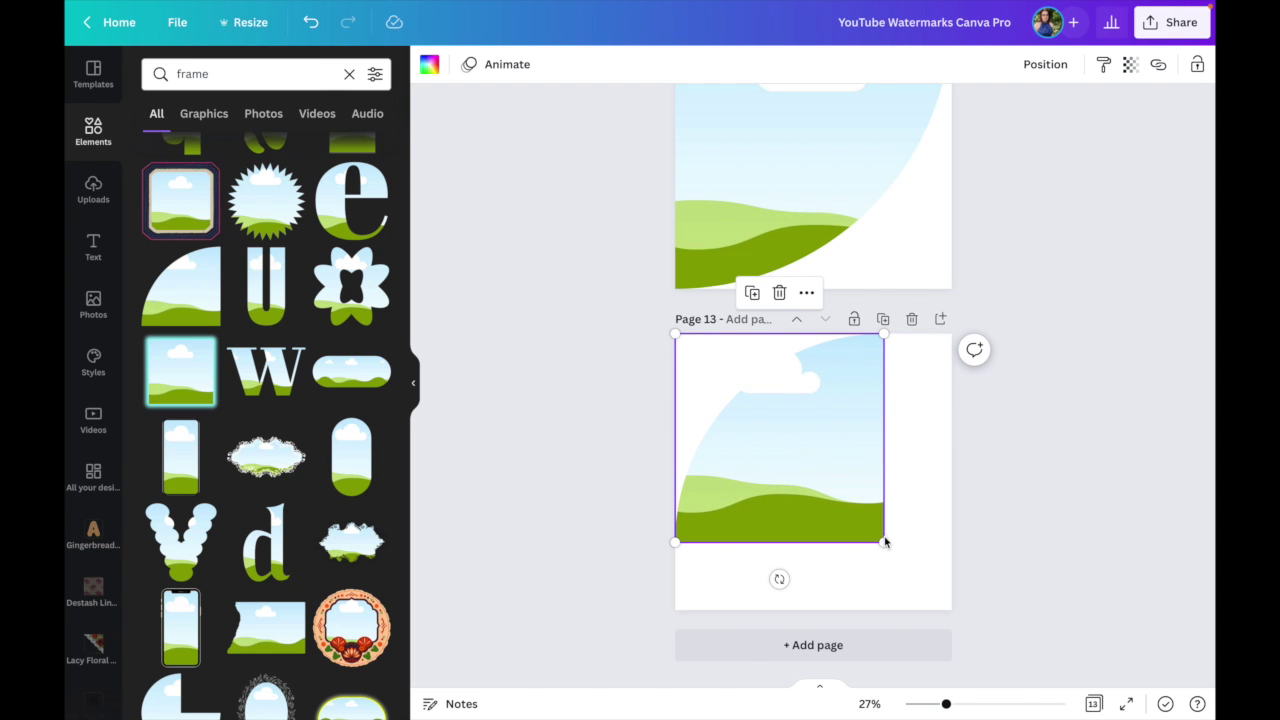
{"action": "left_click_drag", "start_coordinate": [888, 547], "coordinate": [951, 610]}
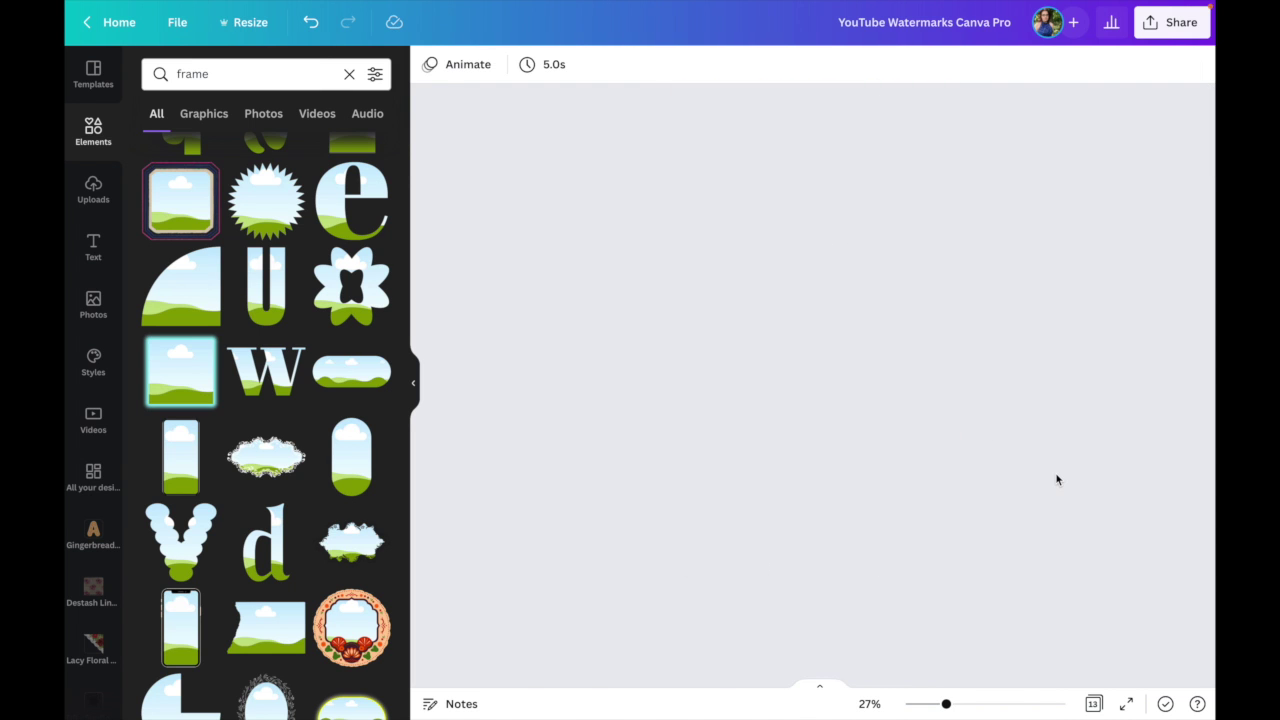
Step: Add page 14, place the uploaded face photo on it, and bring up its image effects
{"action": "scroll", "coordinate": [1057, 480], "scroll_direction": "up", "scroll_amount": 1}
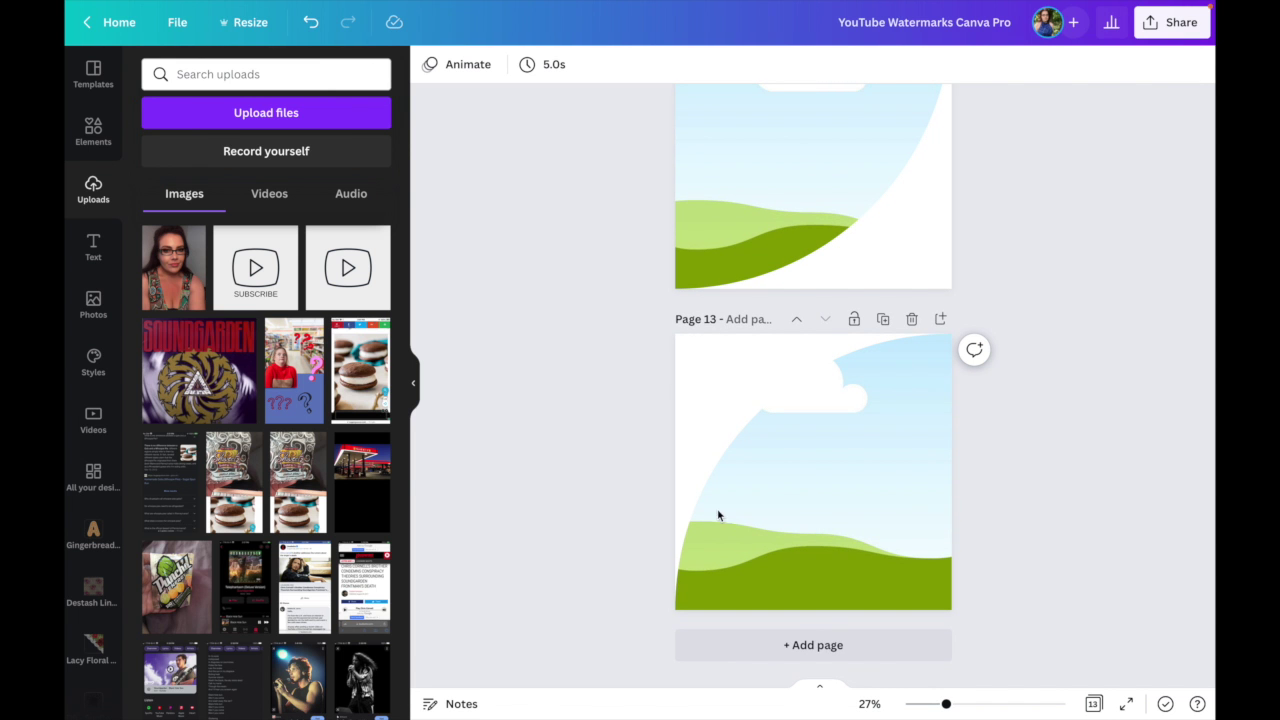
{"action": "left_click", "coordinate": [823, 648]}
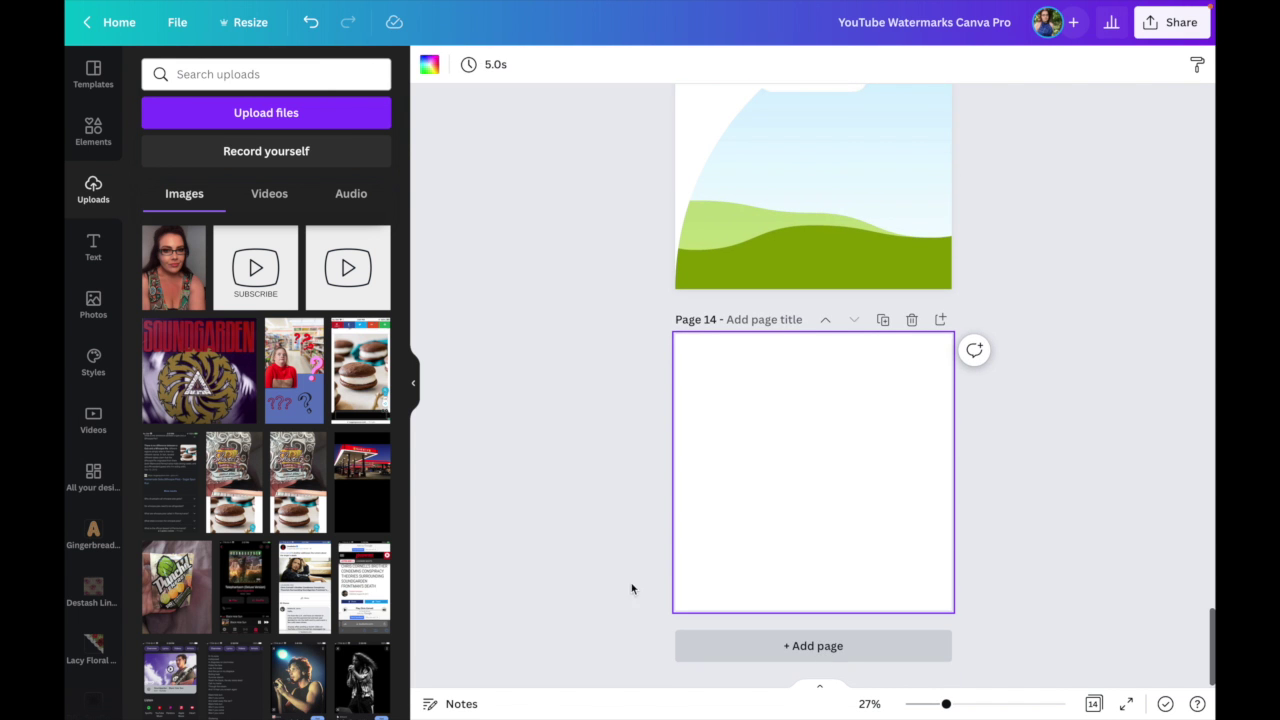
{"action": "left_click", "coordinate": [173, 267]}
{"action": "left_click", "coordinate": [443, 66]}
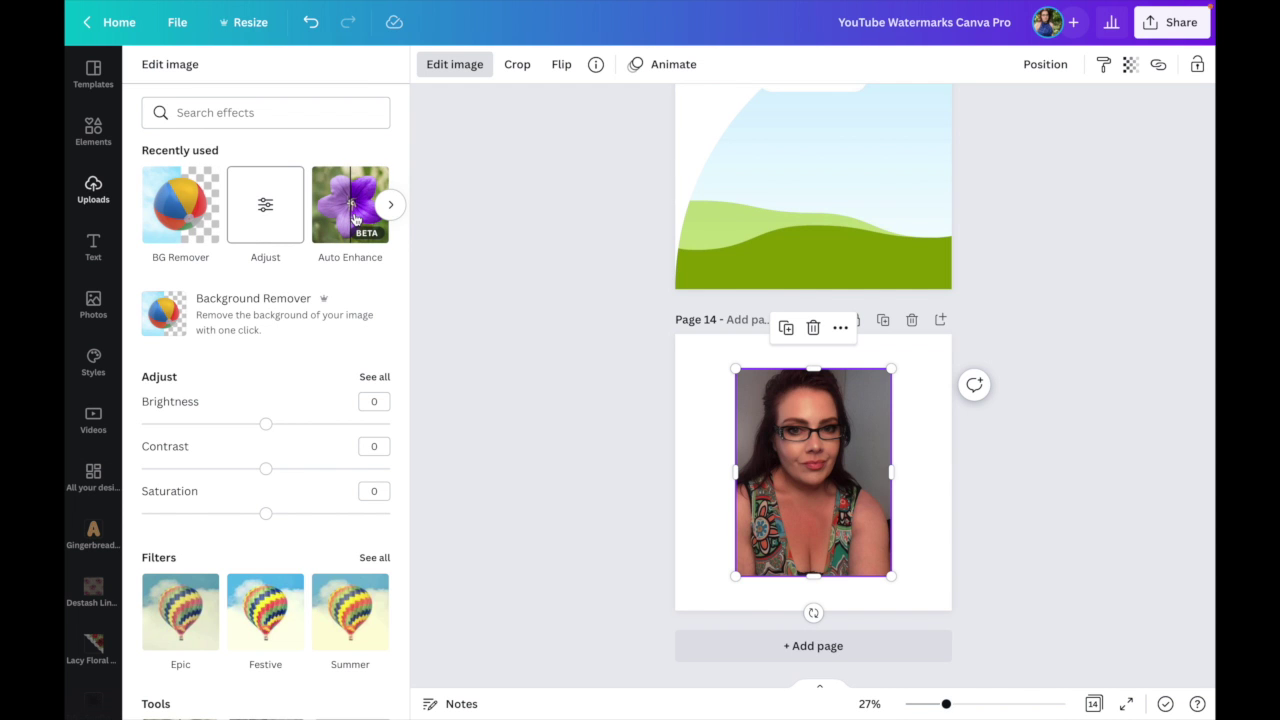
Step: Apply Auto Enhance to the face photo and raise its brightness slightly
{"action": "left_click", "coordinate": [353, 218]}
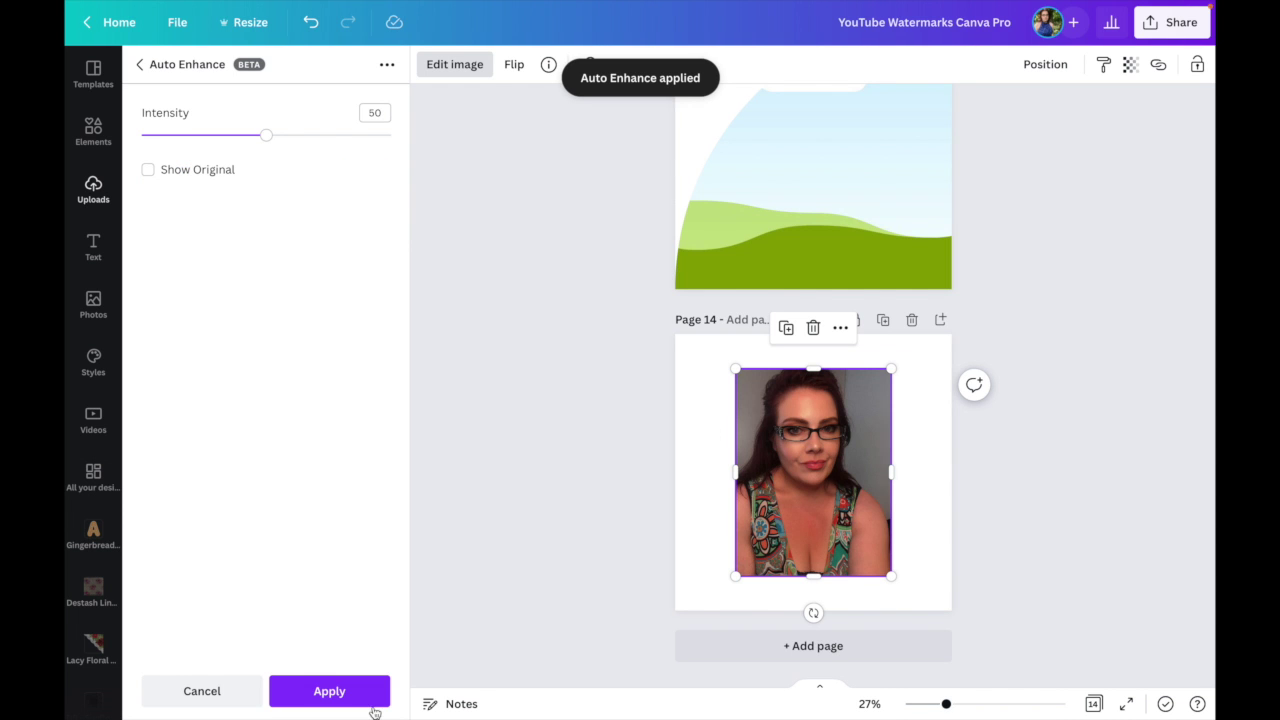
{"action": "left_click", "coordinate": [372, 704]}
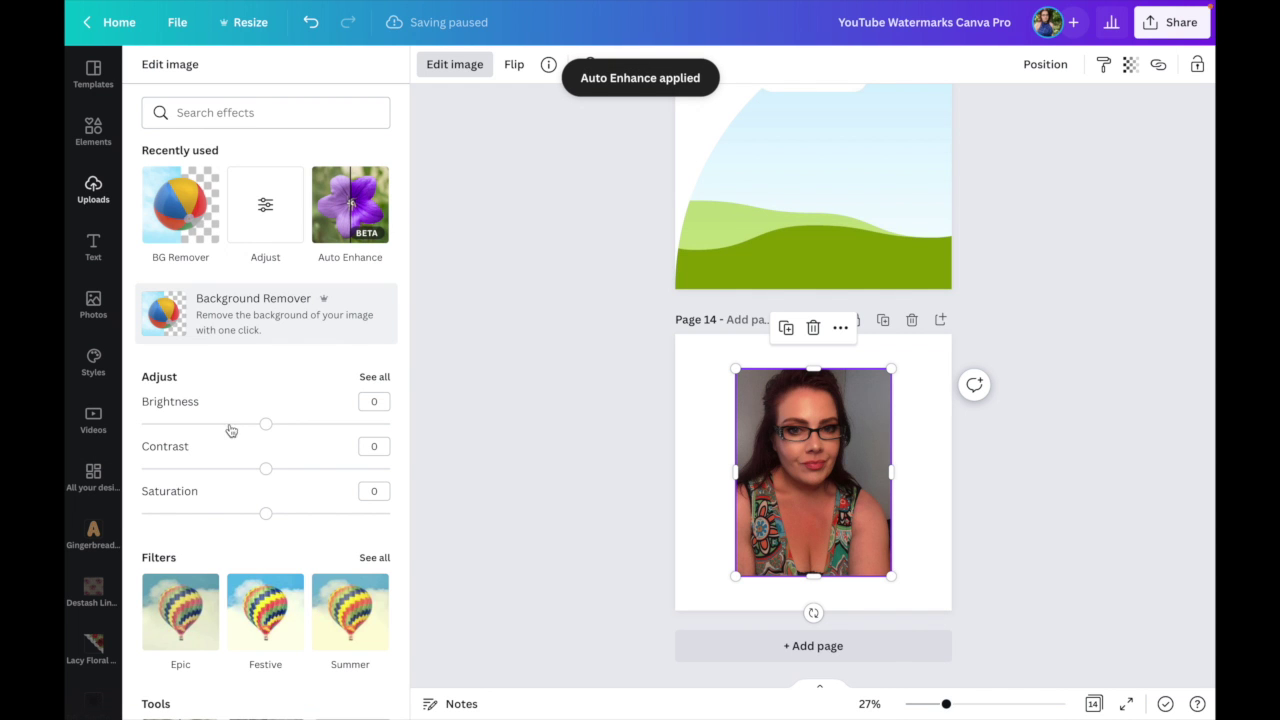
{"action": "left_click_drag", "start_coordinate": [268, 427], "coordinate": [271, 427]}
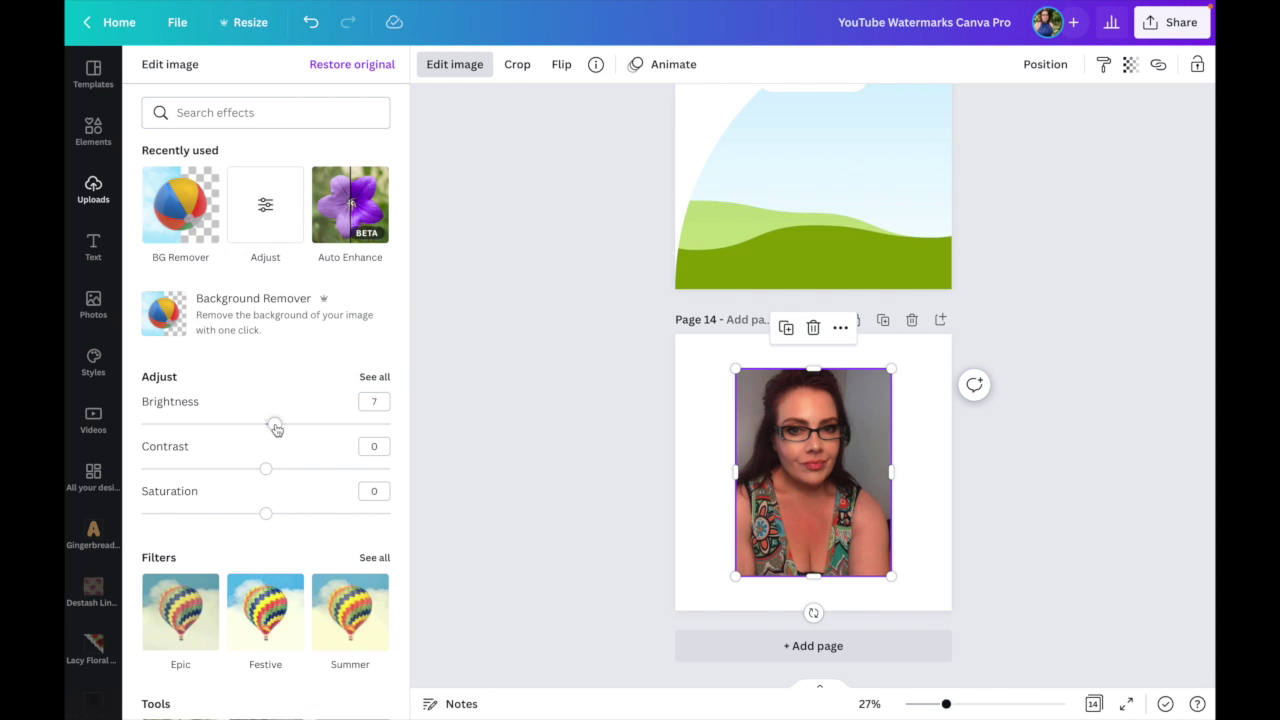
Step: Remove the face photo's background with Background Remover
{"action": "left_click", "coordinate": [537, 458]}
{"action": "left_click", "coordinate": [810, 467]}
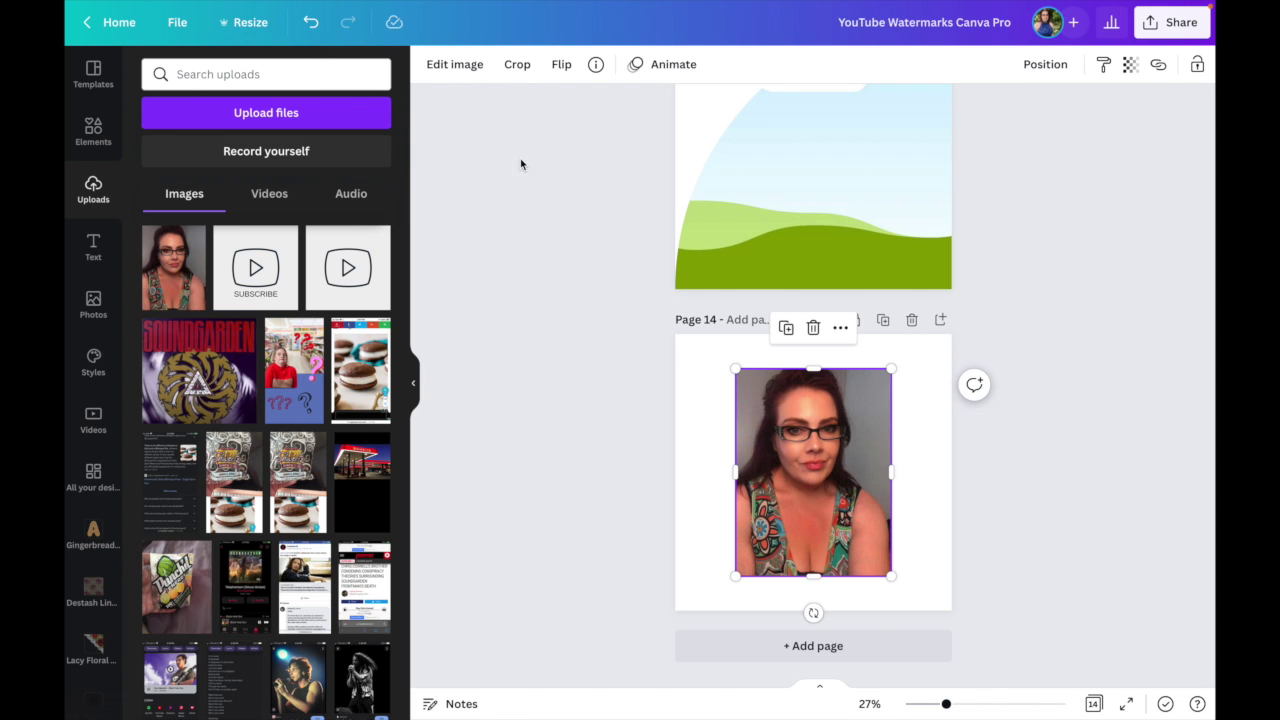
{"action": "left_click", "coordinate": [452, 65]}
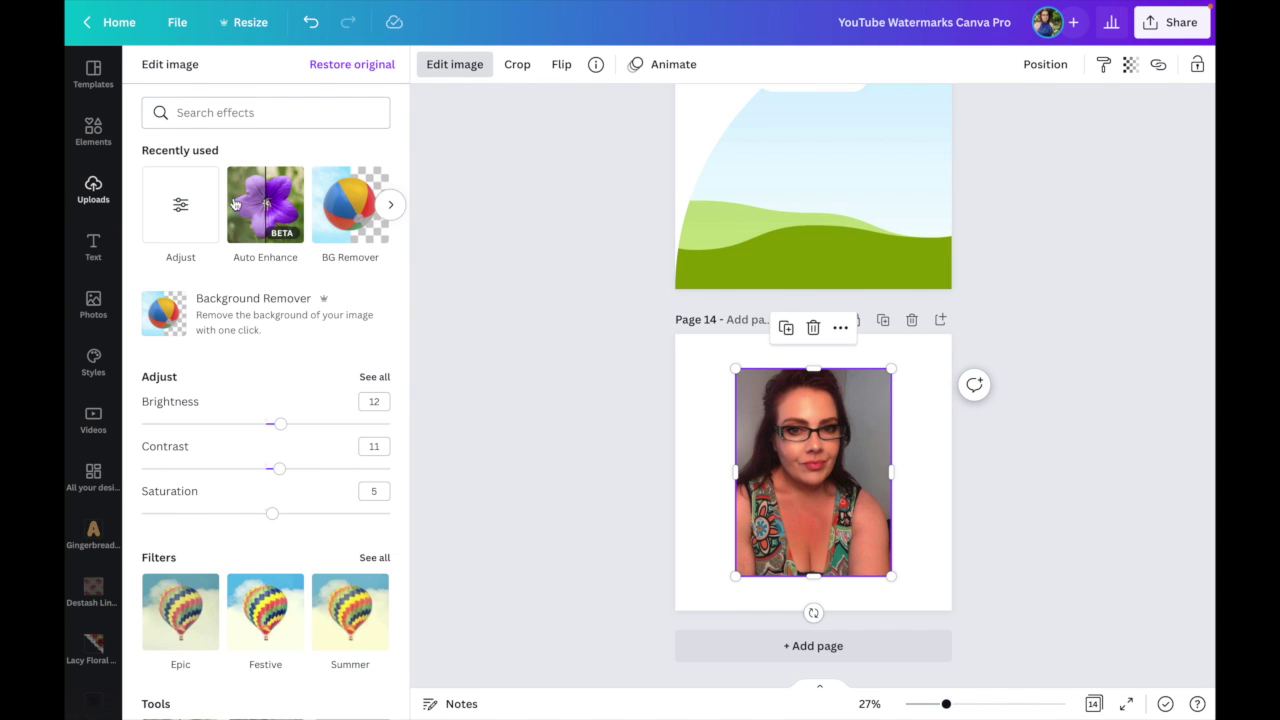
{"action": "left_click", "coordinate": [252, 329]}
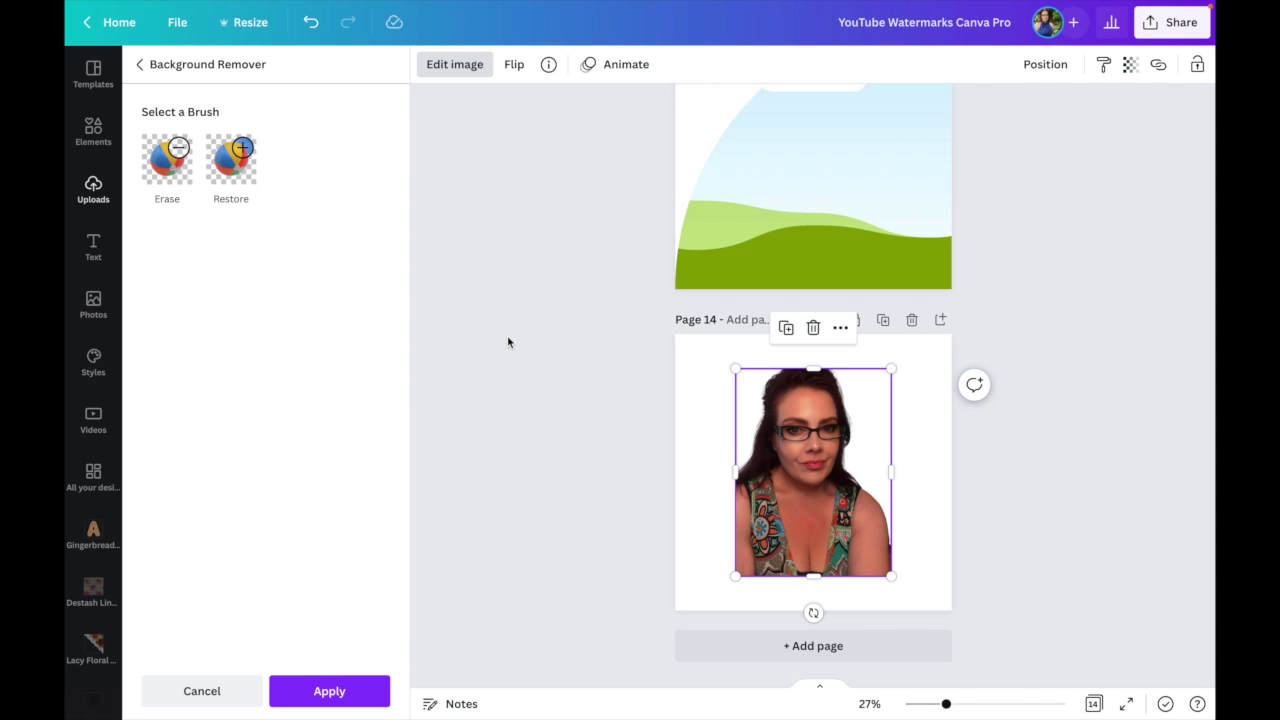
{"action": "scroll", "coordinate": [508, 342], "scroll_direction": "up", "scroll_amount": 1}
{"action": "left_click", "coordinate": [329, 692]}
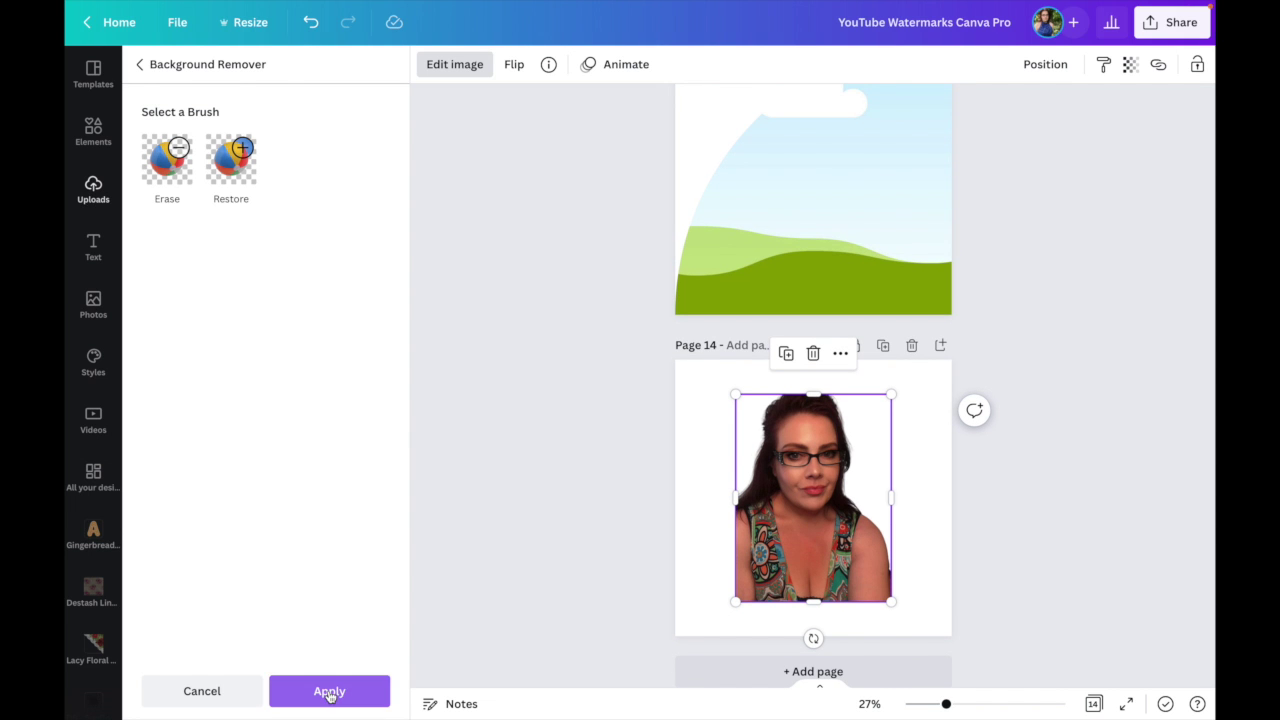
{"action": "left_click", "coordinate": [838, 528]}
Step: Drop the face photo into page 13's curved frame and shift it down inside the frame
{"action": "scroll", "coordinate": [820, 580], "scroll_direction": "up", "scroll_amount": 2}
{"action": "left_click_drag", "start_coordinate": [816, 607], "coordinate": [838, 274]}
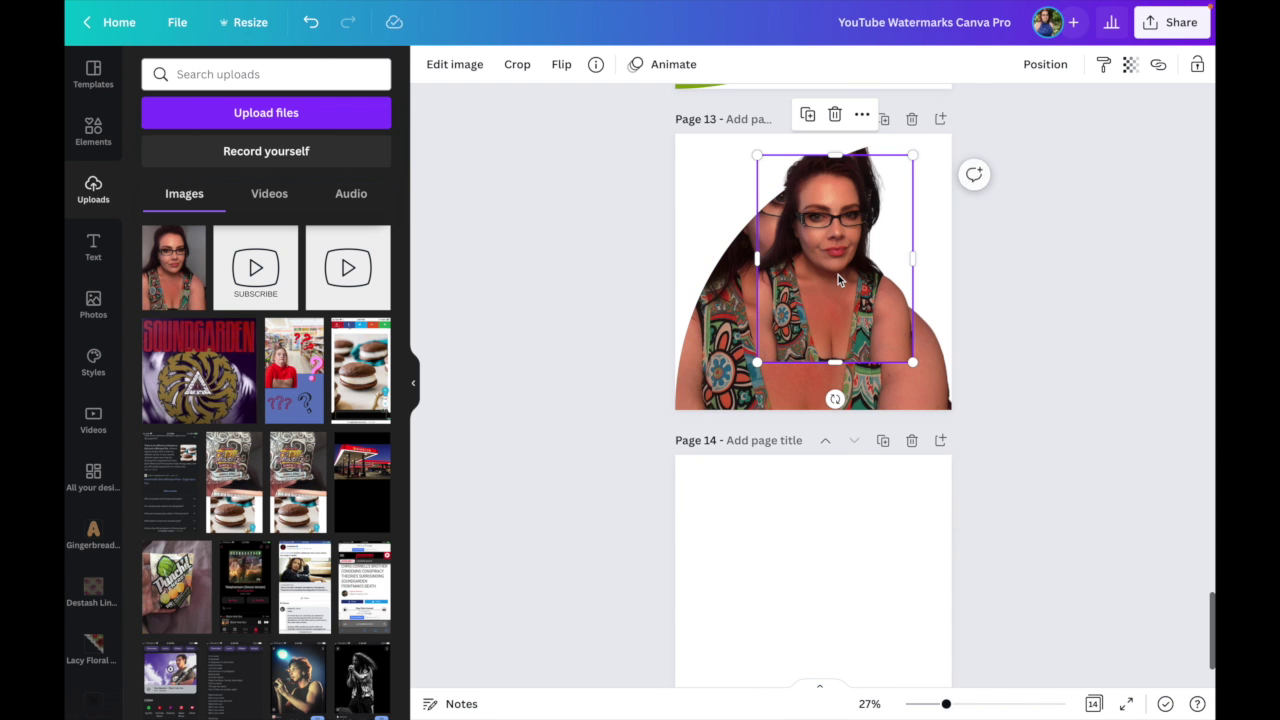
{"action": "left_click", "coordinate": [1018, 296]}
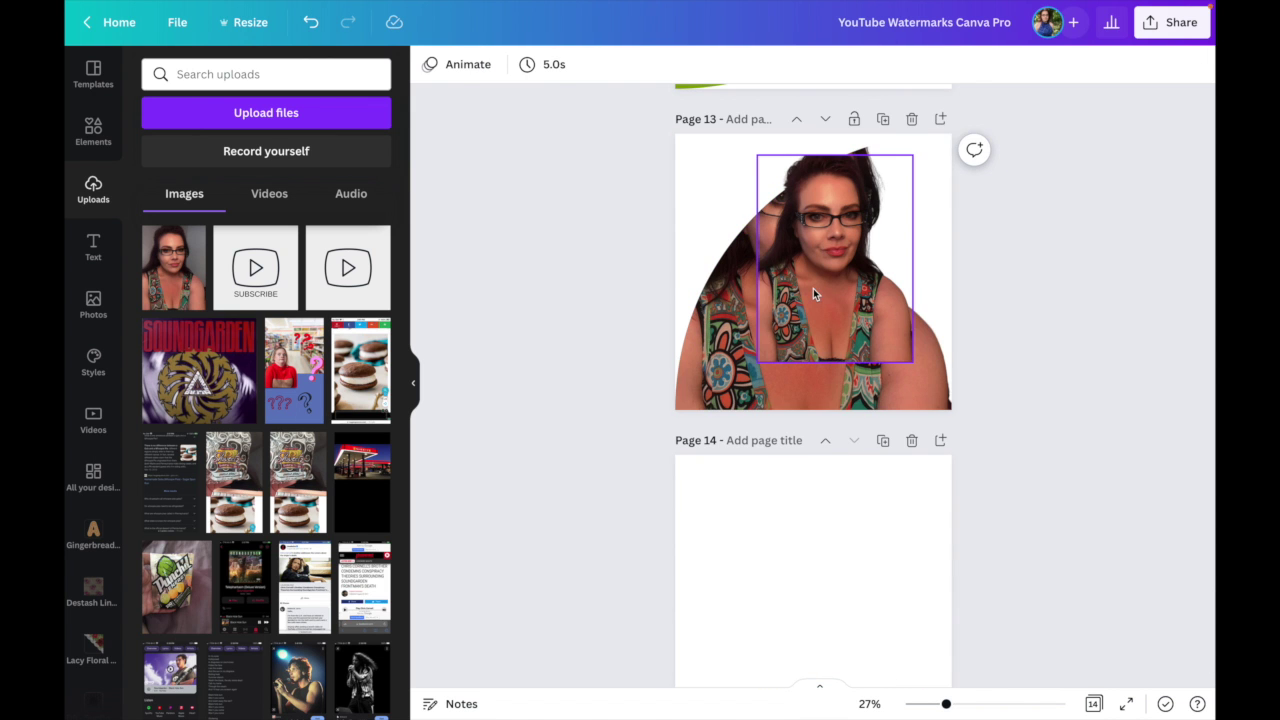
{"action": "left_click_drag", "start_coordinate": [813, 292], "coordinate": [805, 604]}
{"action": "key", "text": "Delete"}
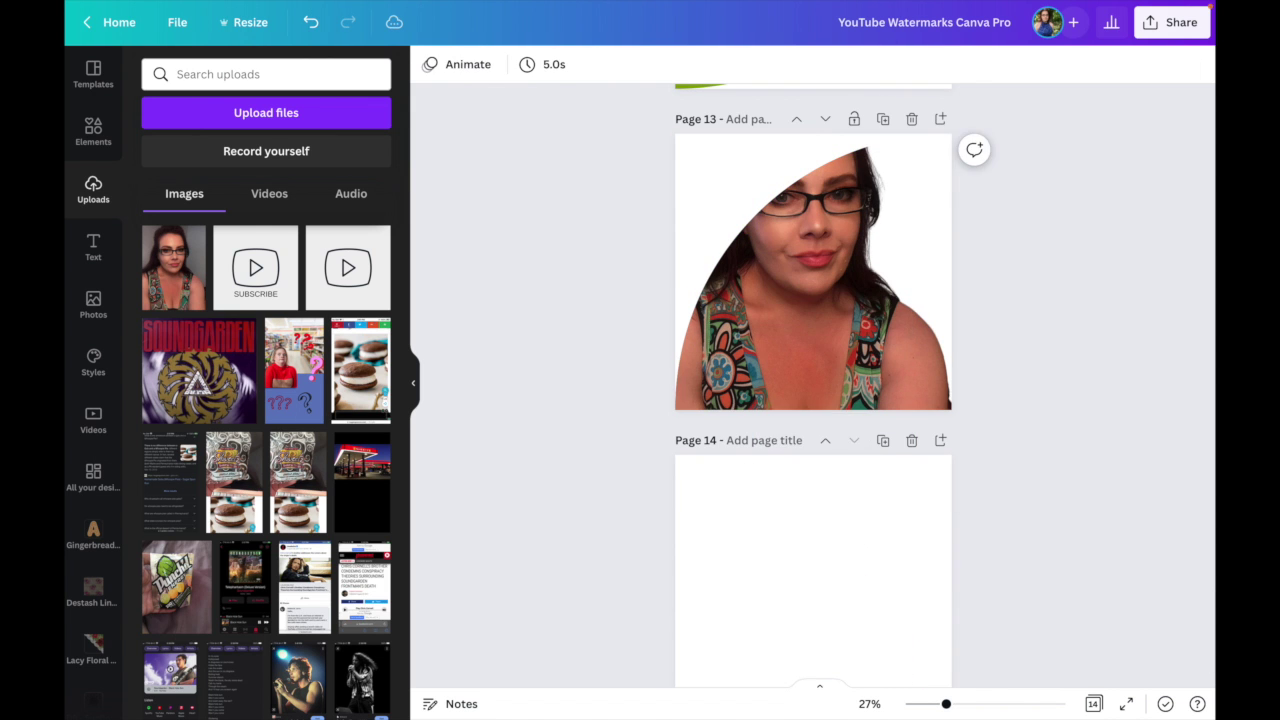
{"action": "double_click", "coordinate": [805, 293]}
{"action": "left_click_drag", "start_coordinate": [805, 293], "coordinate": [848, 346]}
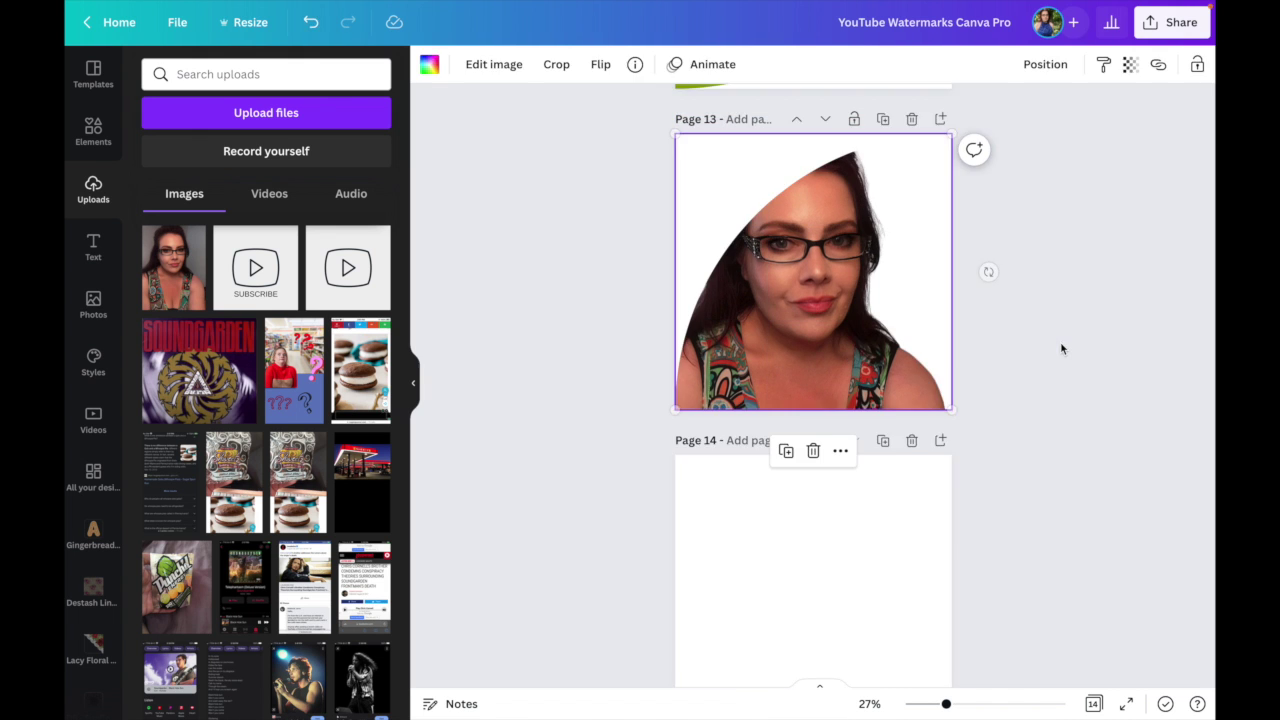
Step: Detach the photo from page 13's frame, move it back to page 14, and copy it
{"action": "right_click", "coordinate": [1062, 350]}
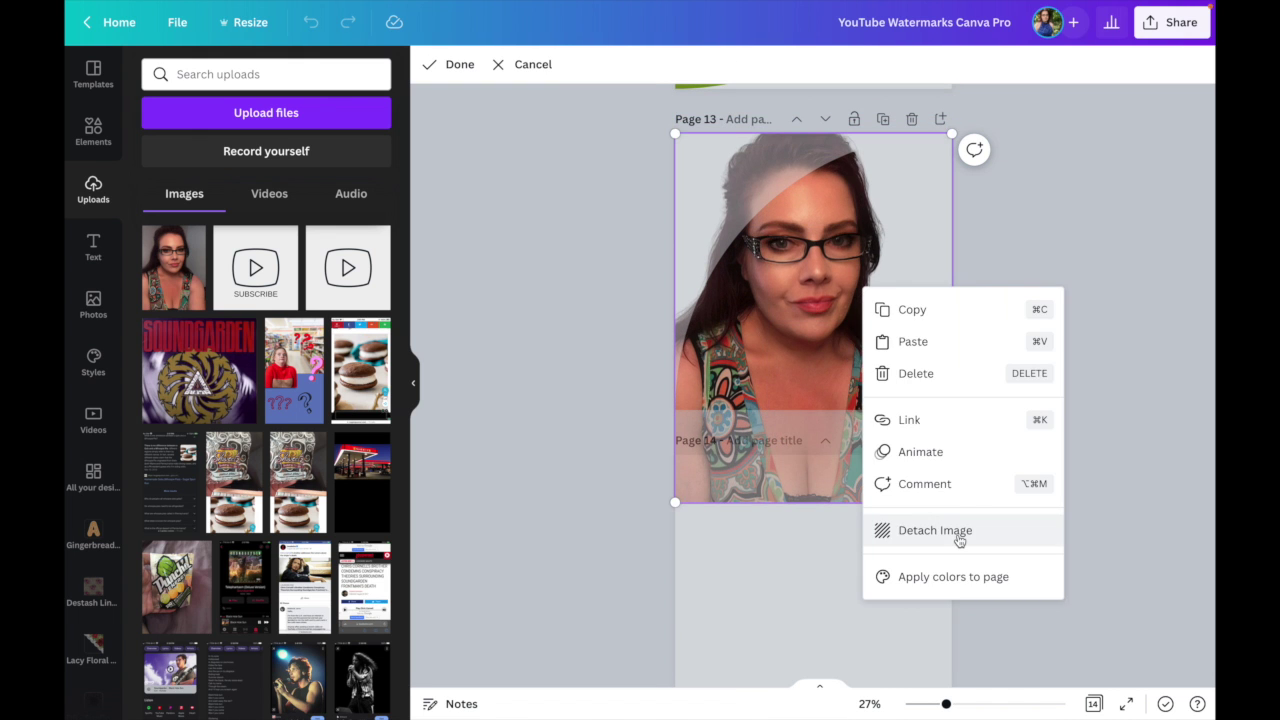
{"action": "left_click", "coordinate": [958, 540]}
{"action": "left_click_drag", "start_coordinate": [808, 277], "coordinate": [808, 554]}
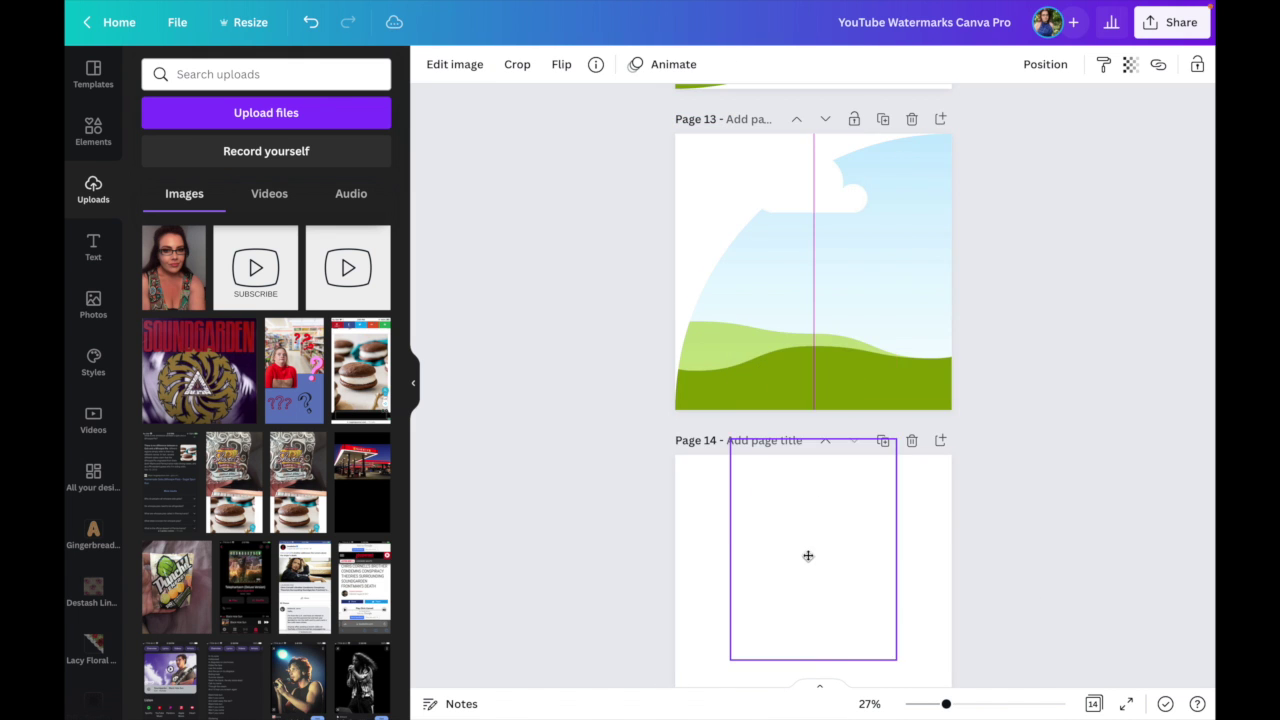
{"action": "right_click", "coordinate": [808, 554]}
{"action": "left_click", "coordinate": [878, 426]}
Step: Paste the copied face photo into Page 12's curved frame
{"action": "left_click", "coordinate": [834, 257]}
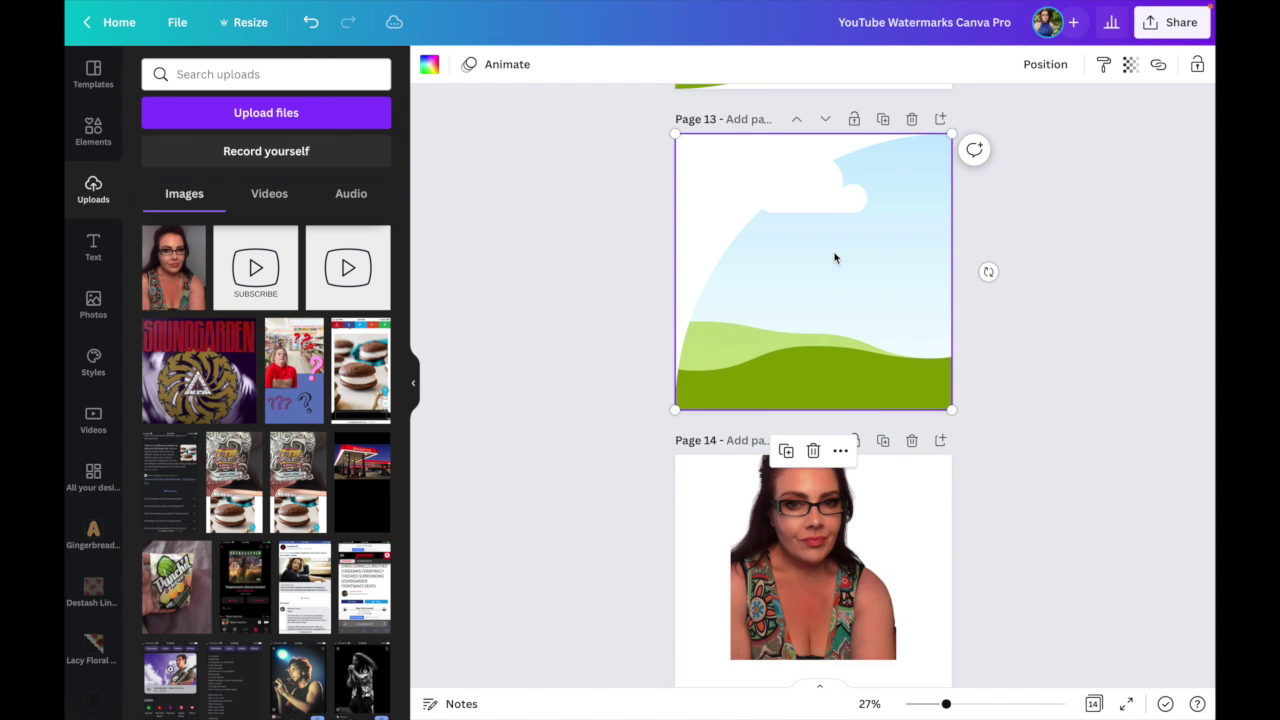
{"action": "scroll", "coordinate": [834, 257], "scroll_direction": "up", "scroll_amount": 3}
{"action": "left_click", "coordinate": [834, 257]}
{"action": "right_click", "coordinate": [815, 131]}
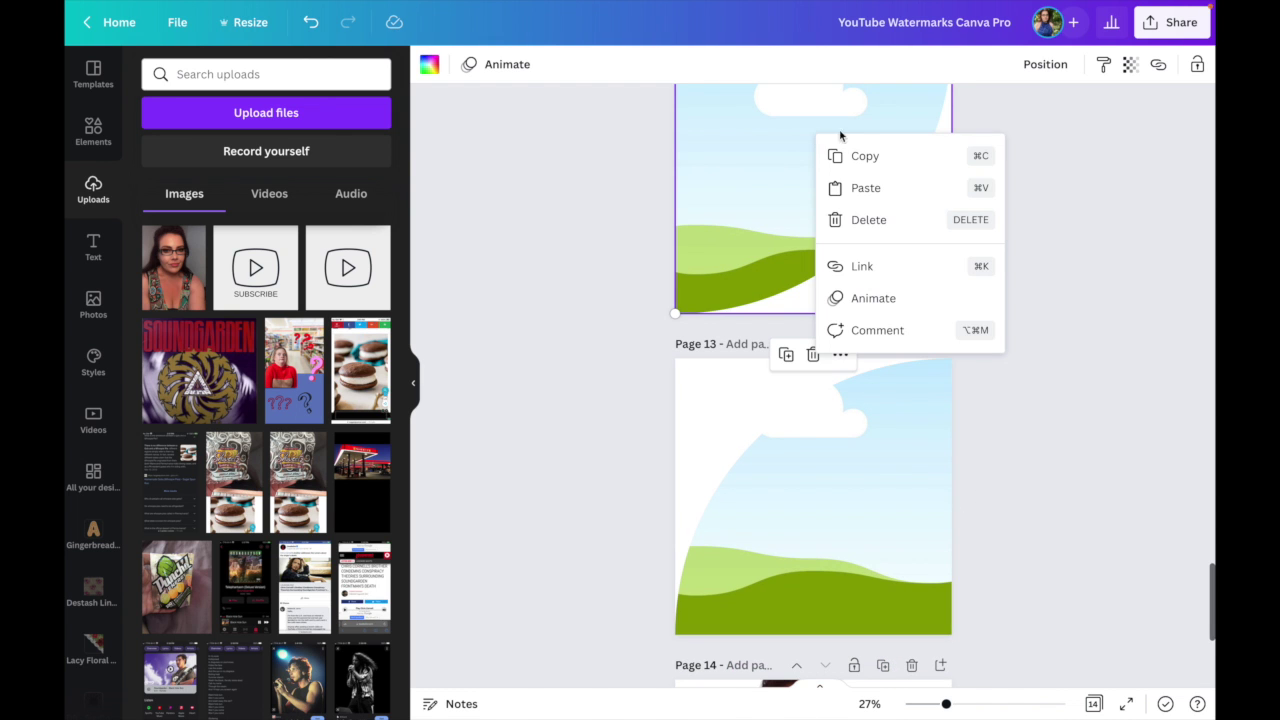
{"action": "left_click", "coordinate": [892, 191]}
{"action": "scroll", "coordinate": [783, 414], "scroll_direction": "up", "scroll_amount": 3}
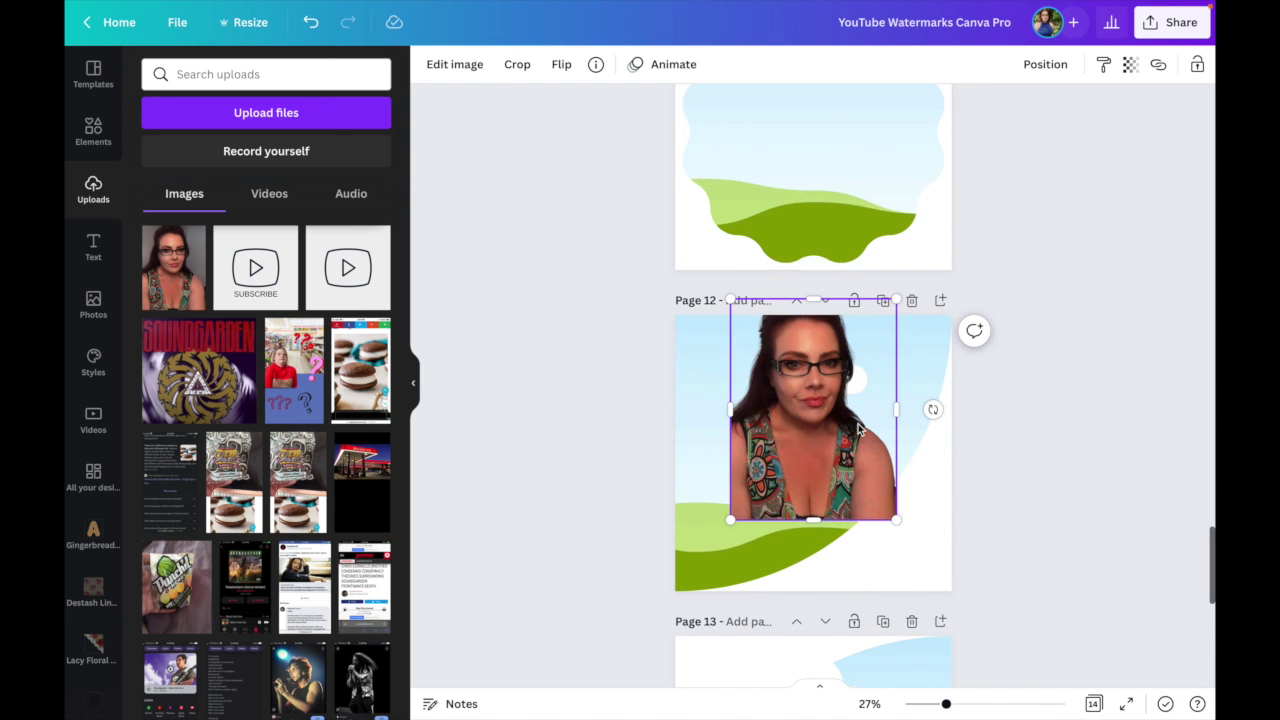
{"action": "left_click_drag", "start_coordinate": [783, 409], "coordinate": [800, 440]}
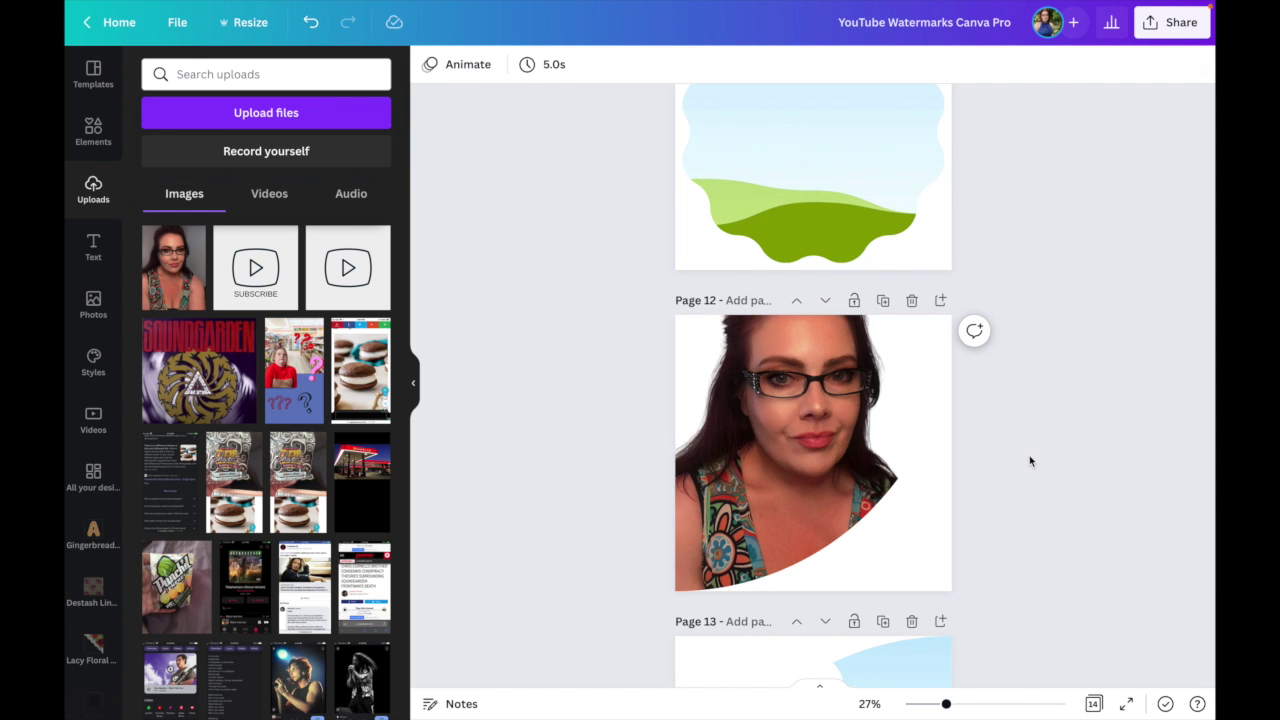
Step: Paste the face photo into Page 11's wavy frame and enlarge it, briefly checking YouTube Studio
{"action": "left_click", "coordinate": [823, 163]}
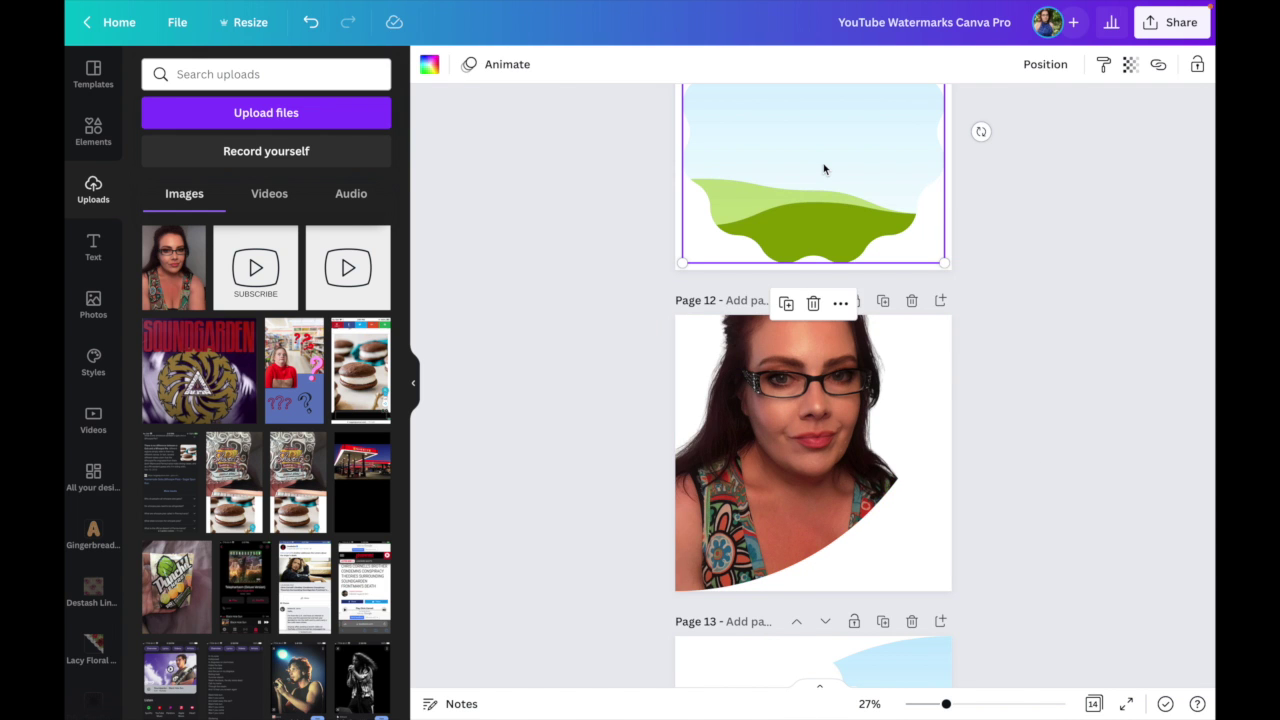
{"action": "right_click", "coordinate": [823, 163]}
{"action": "left_click", "coordinate": [870, 218]}
{"action": "scroll", "coordinate": [1038, 262], "scroll_direction": "up", "scroll_amount": 3}
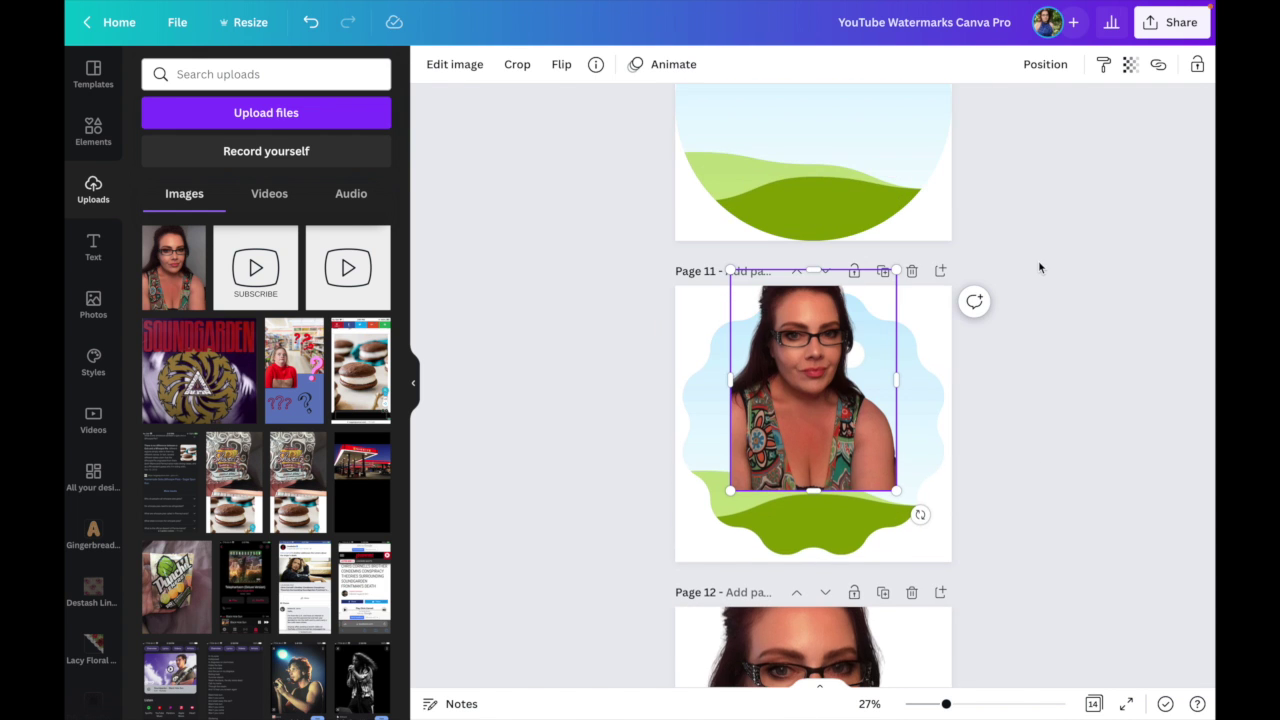
{"action": "left_click_drag", "start_coordinate": [793, 415], "coordinate": [802, 424]}
{"action": "double_click", "coordinate": [837, 423]}
{"action": "left_click", "coordinate": [1078, 433]}
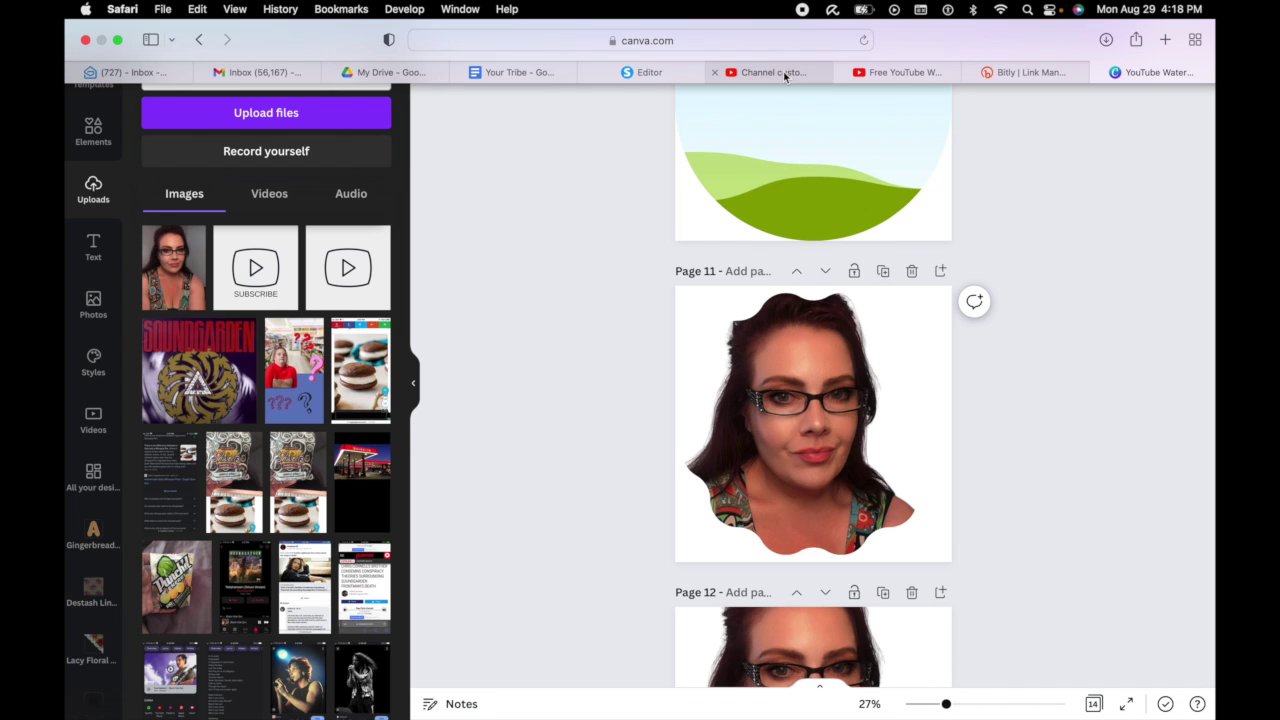
{"action": "left_click", "coordinate": [784, 74]}
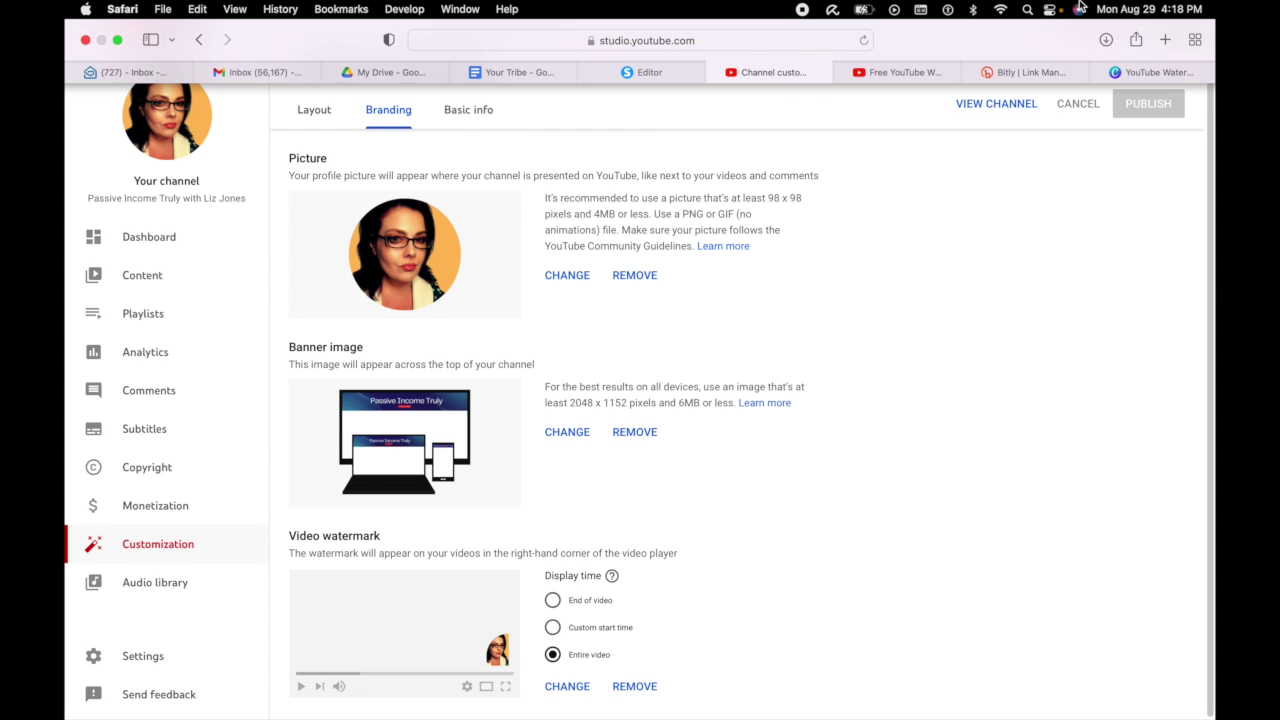
{"action": "left_click", "coordinate": [1168, 73]}
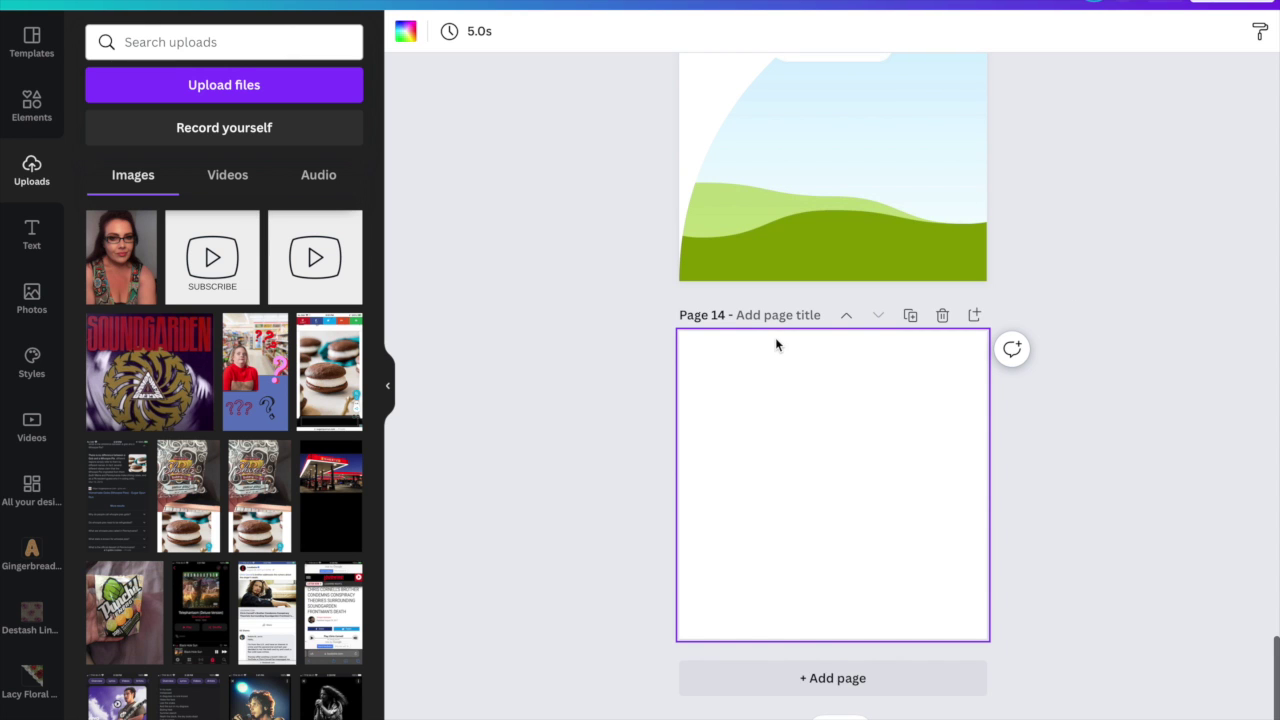
Step: Replace the blank Page 14 with a new page holding the uploaded face photo
{"action": "left_click", "coordinate": [942, 315]}
{"action": "scroll", "coordinate": [1084, 542], "scroll_direction": "up", "scroll_amount": 15}
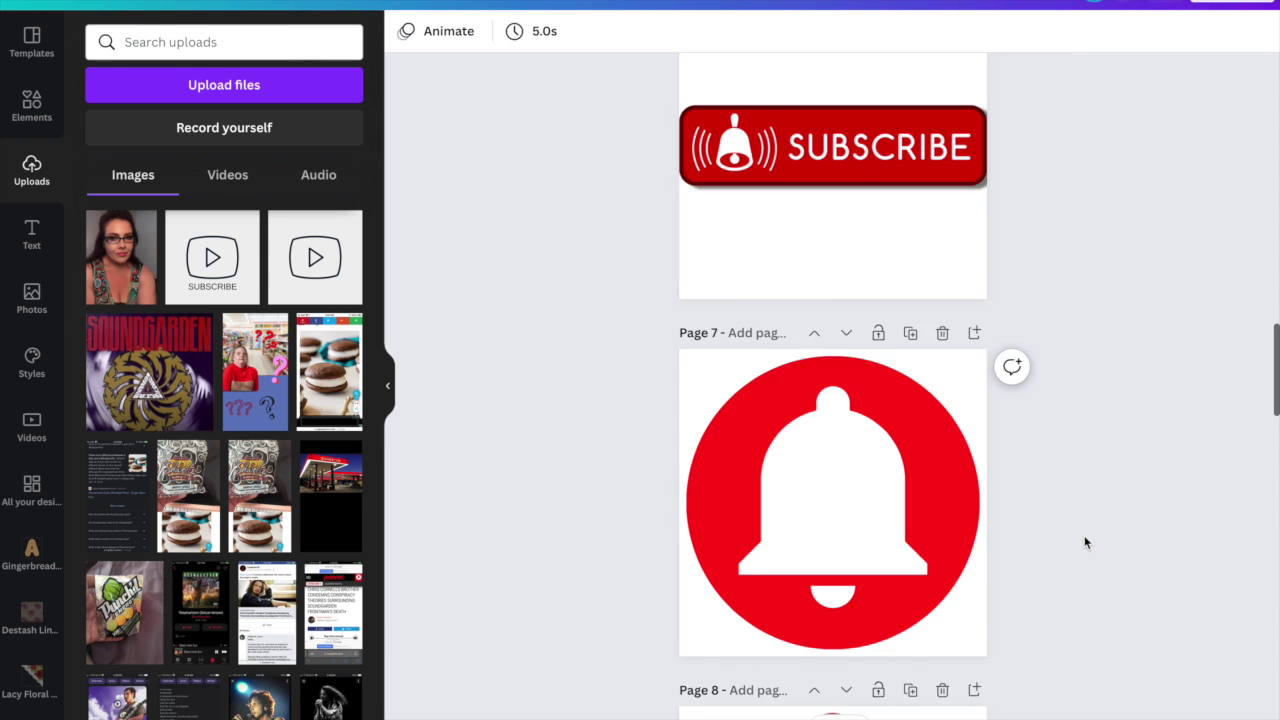
{"action": "scroll", "coordinate": [1084, 542], "scroll_direction": "down", "scroll_amount": 15}
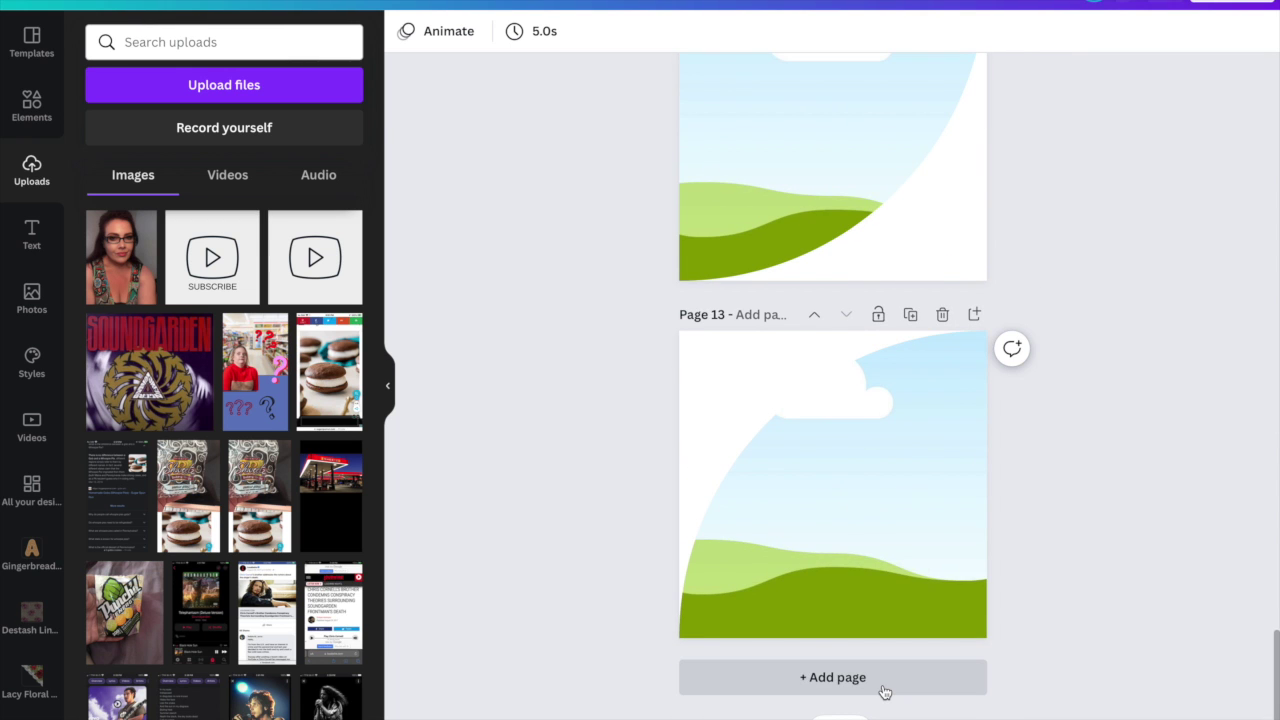
{"action": "left_click", "coordinate": [884, 691]}
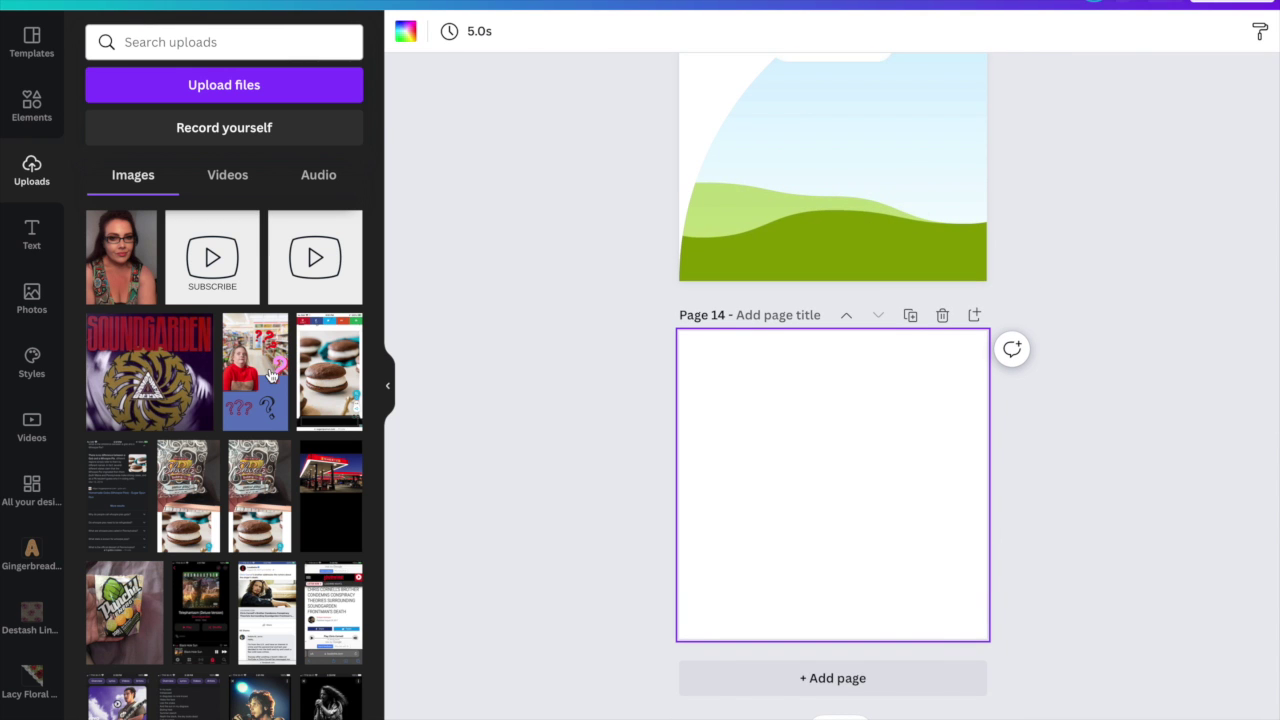
{"action": "left_click", "coordinate": [121, 257]}
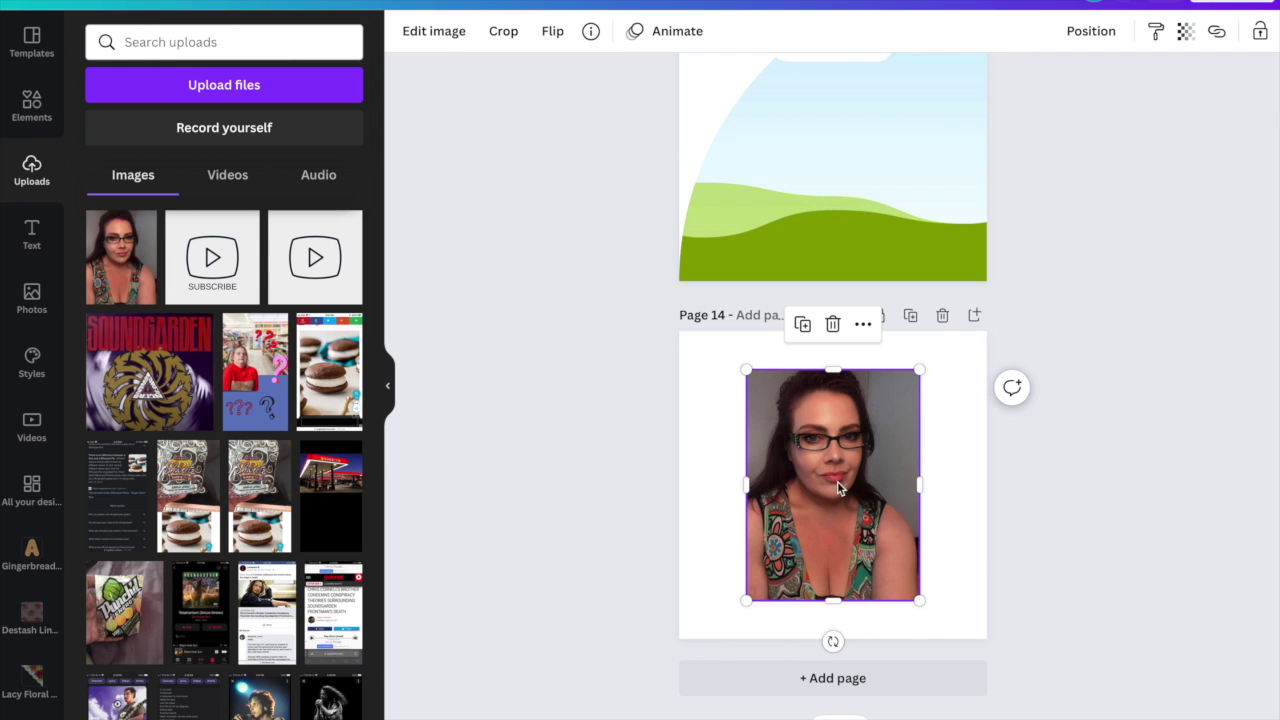
Step: Auto-enhance the photo, set brightness 24, contrast 19, saturation 11, and remove its background
{"action": "left_click", "coordinate": [439, 37]}
{"action": "left_click", "coordinate": [223, 189]}
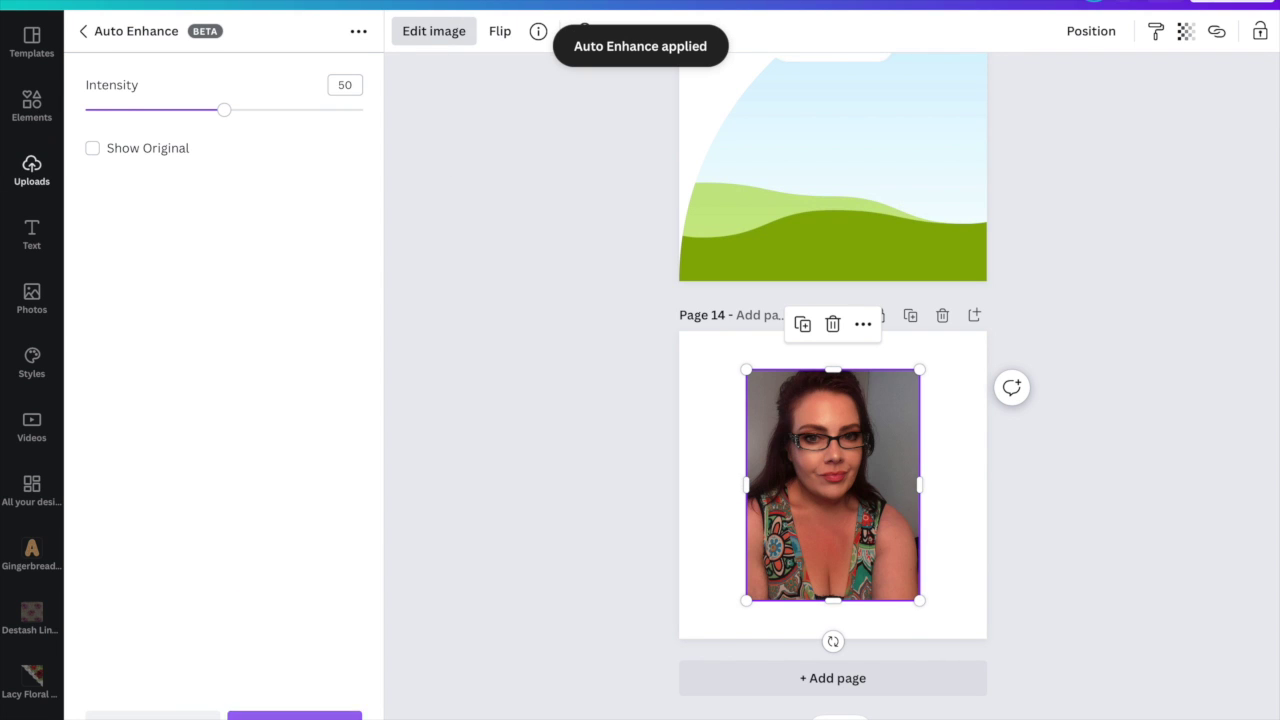
{"action": "left_click", "coordinate": [83, 31]}
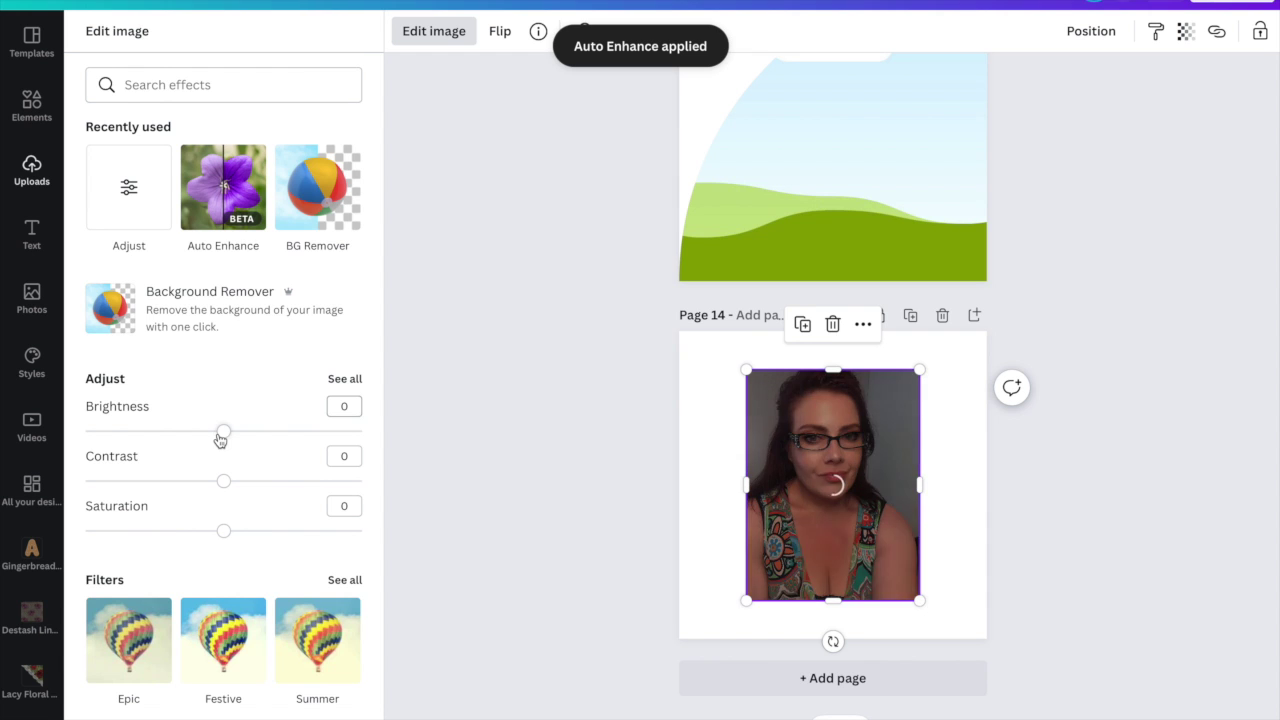
{"action": "left_click_drag", "start_coordinate": [240, 438], "coordinate": [258, 440]}
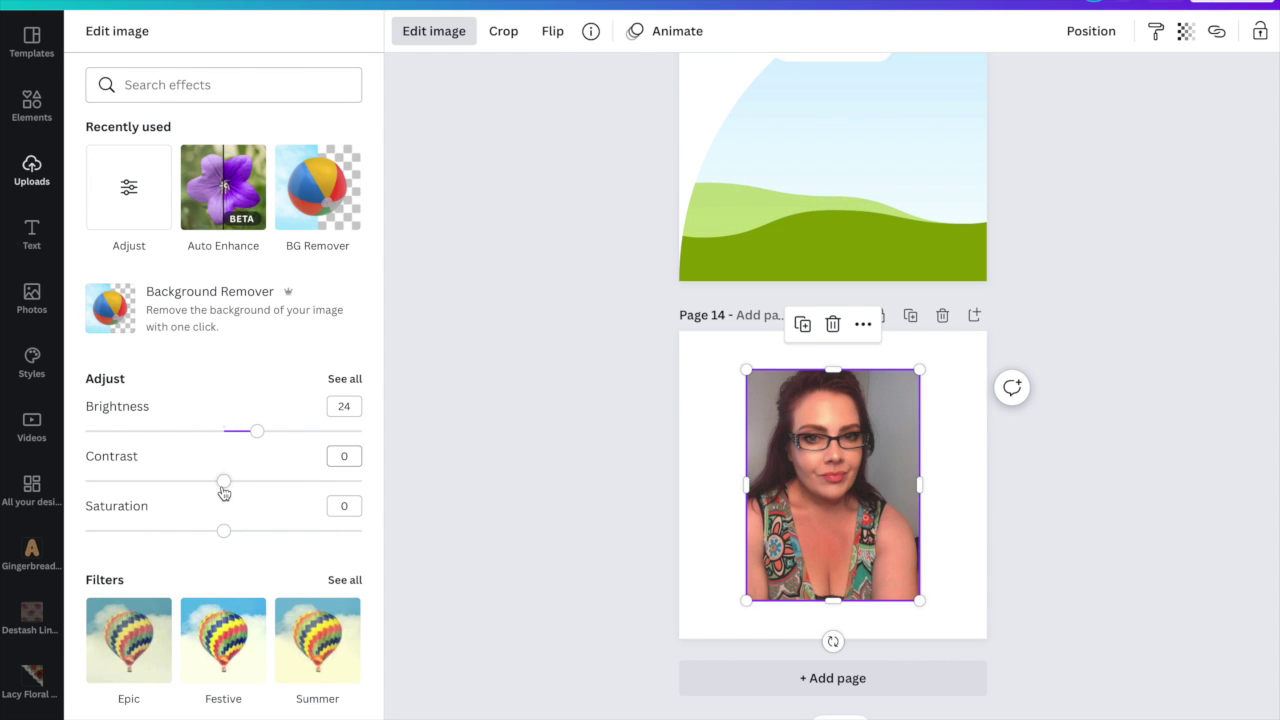
{"action": "left_click_drag", "start_coordinate": [224, 492], "coordinate": [251, 491]}
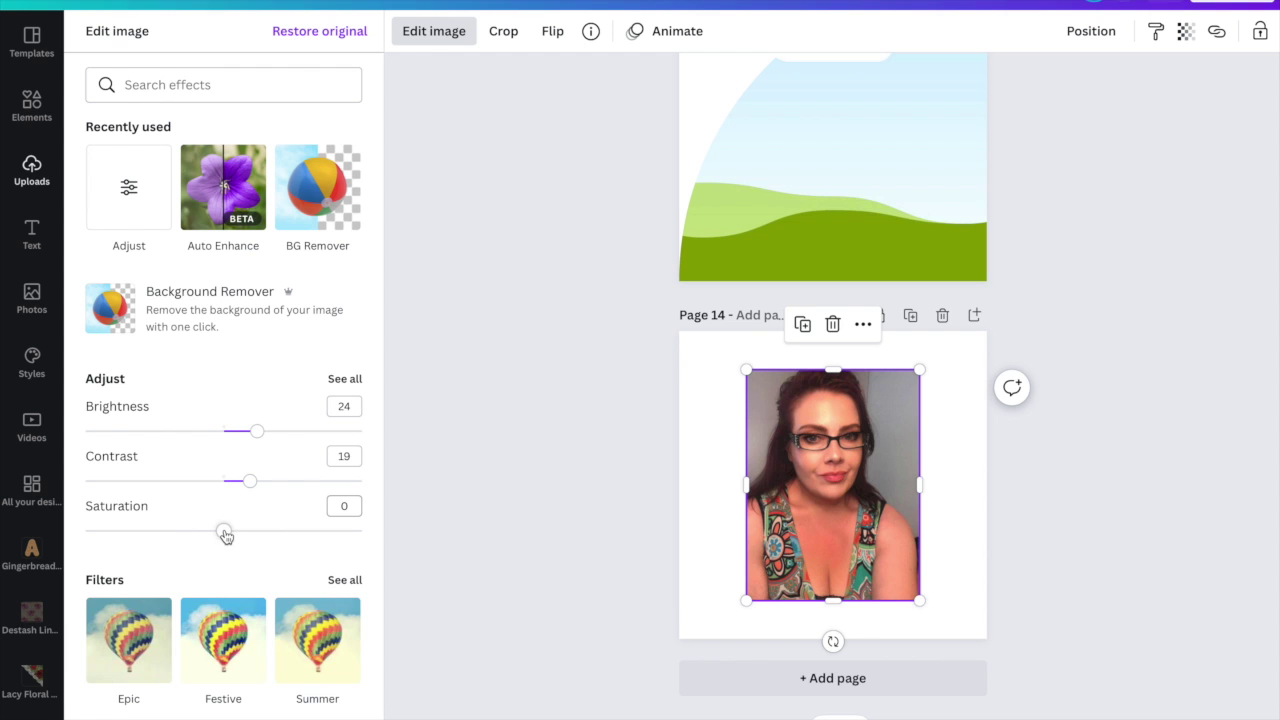
{"action": "left_click_drag", "start_coordinate": [226, 537], "coordinate": [240, 539]}
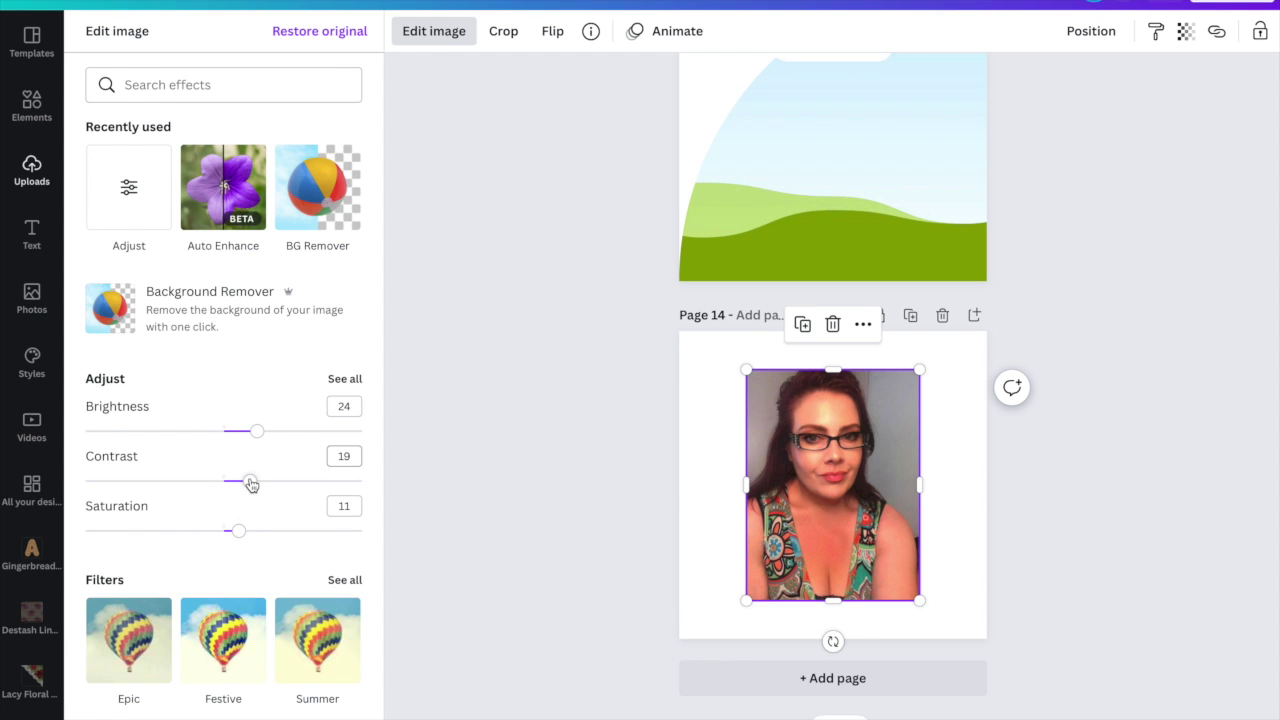
{"action": "left_click", "coordinate": [314, 200]}
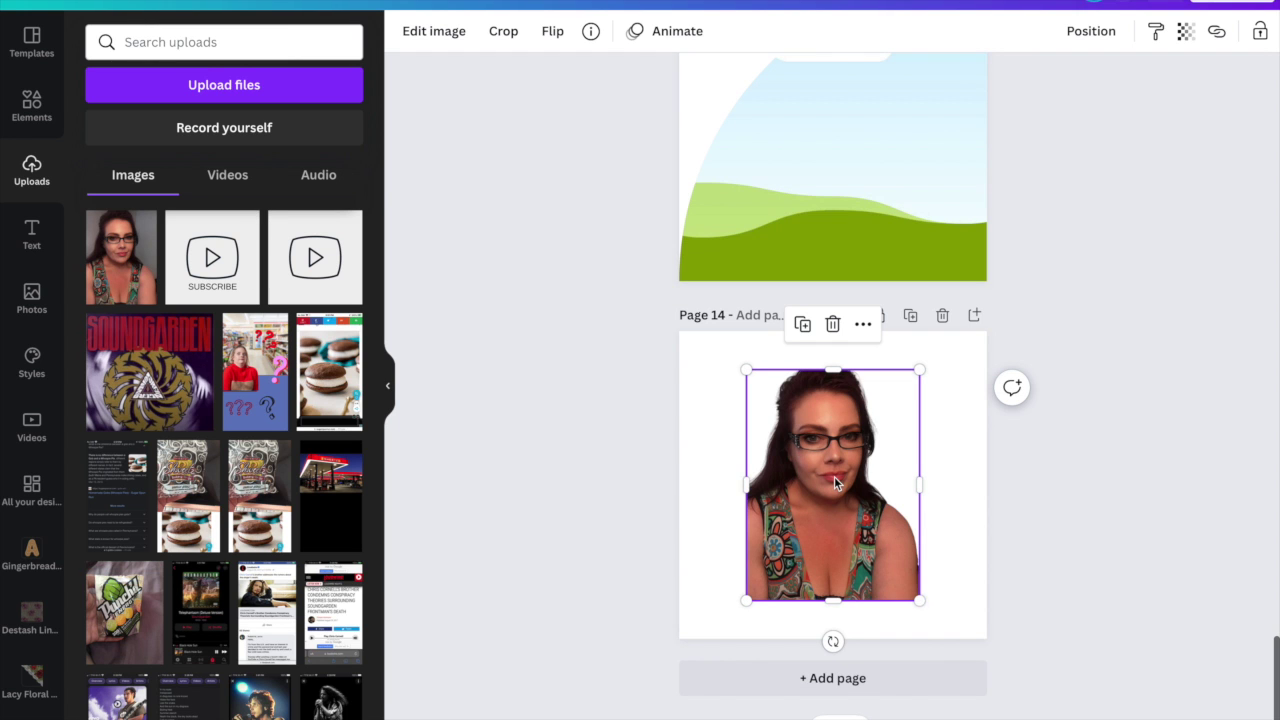
Step: Enlarge the face photo toward the top-left and nudge its position on Page 14
{"action": "left_click_drag", "start_coordinate": [745, 370], "coordinate": [723, 340]}
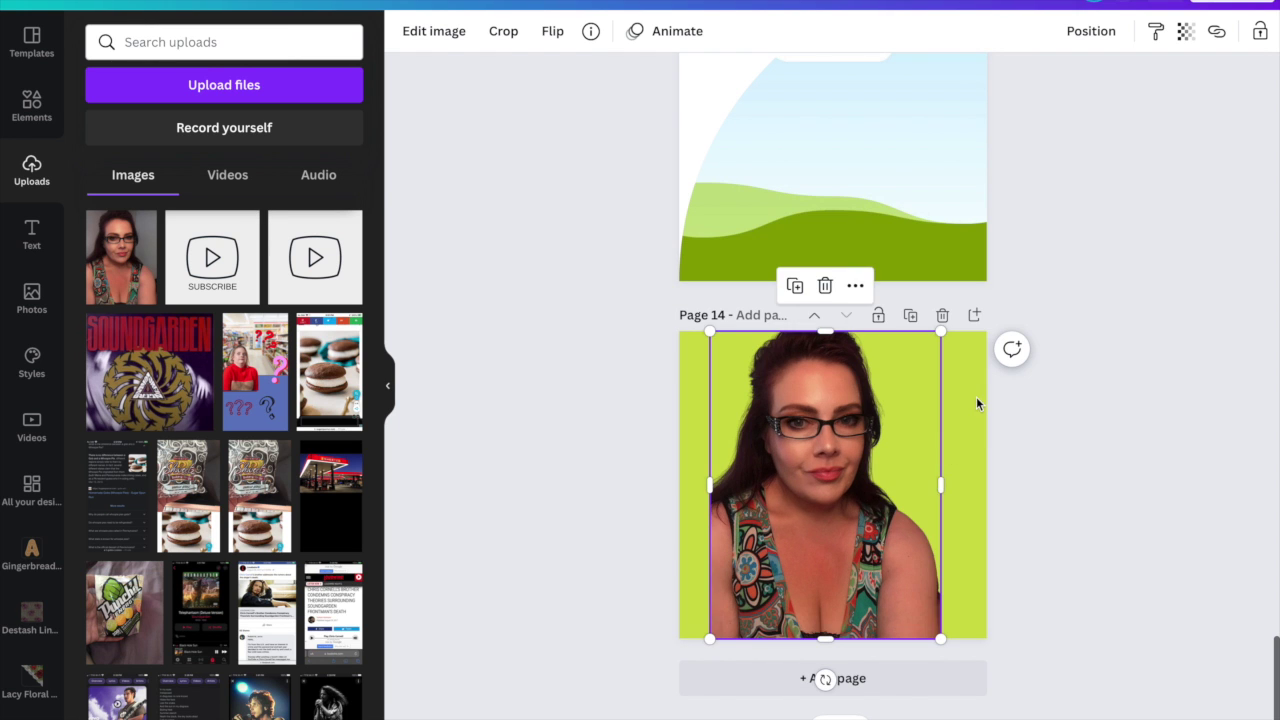
{"action": "left_click", "coordinate": [977, 399]}
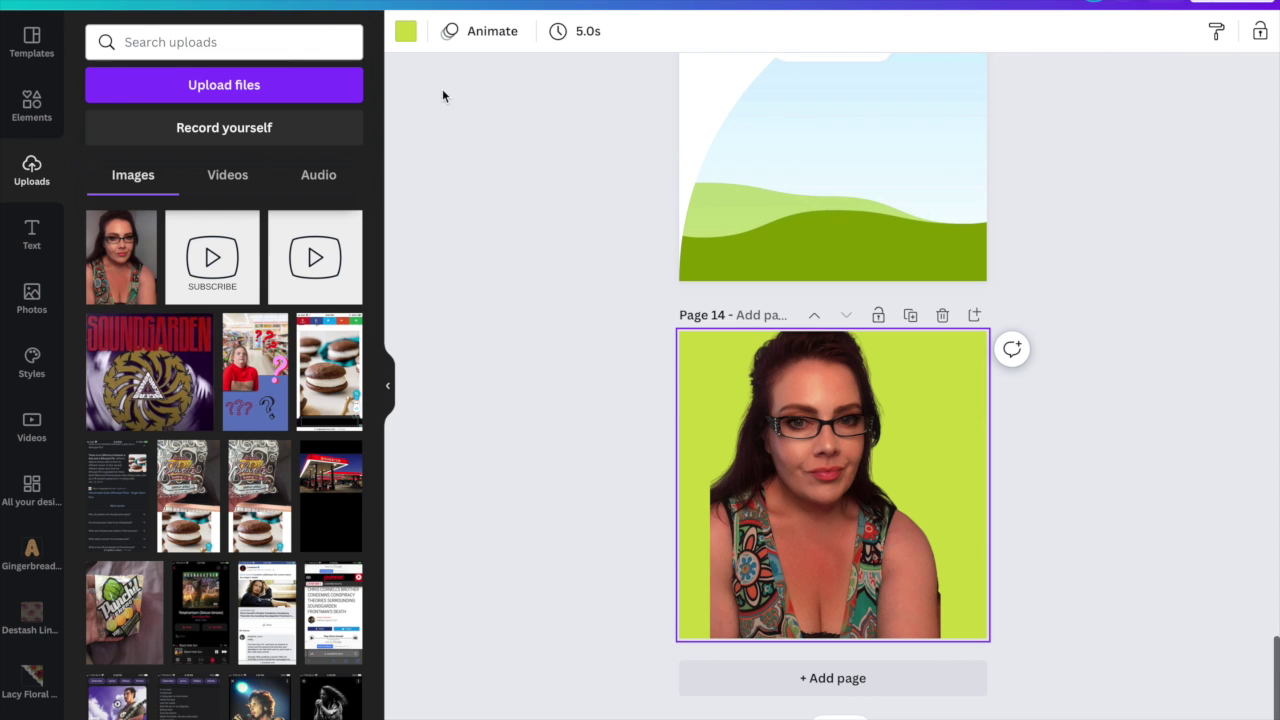
{"action": "left_click", "coordinate": [879, 555]}
{"action": "left_click_drag", "start_coordinate": [879, 555], "coordinate": [889, 559]}
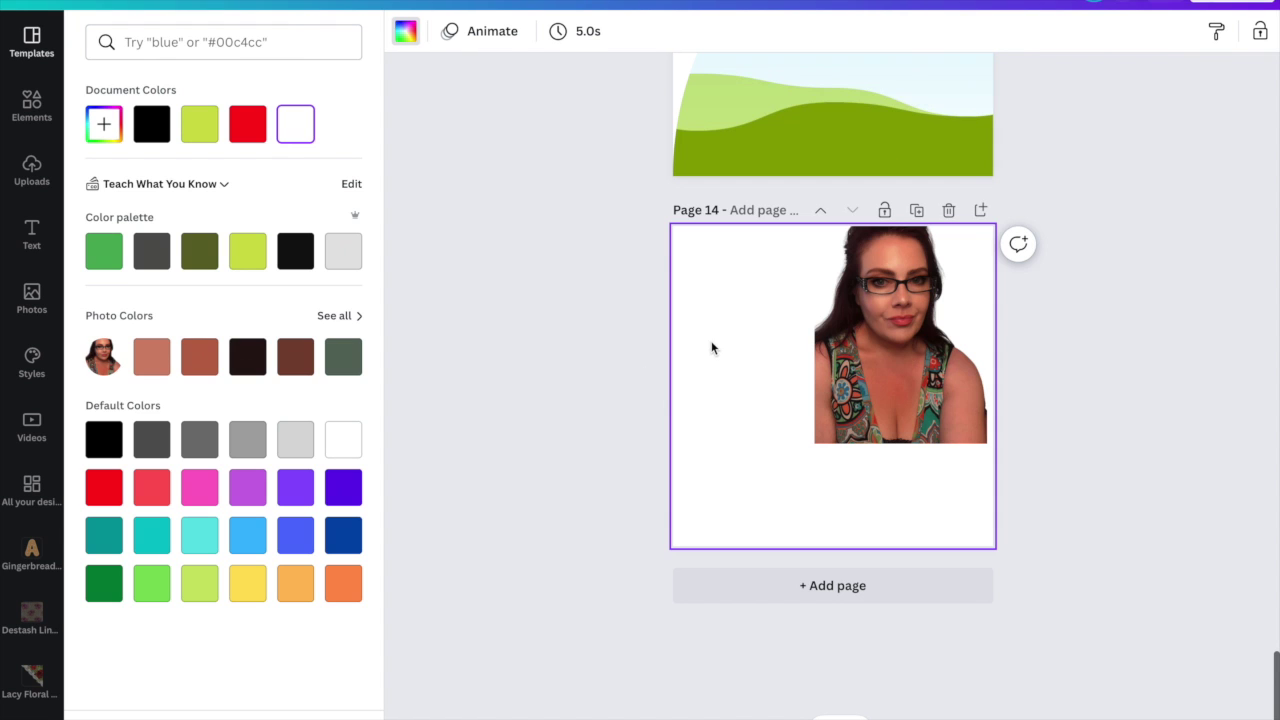
Step: Set Page 14's background colour to lime green
{"action": "left_click", "coordinate": [405, 34]}
{"action": "left_click", "coordinate": [405, 34]}
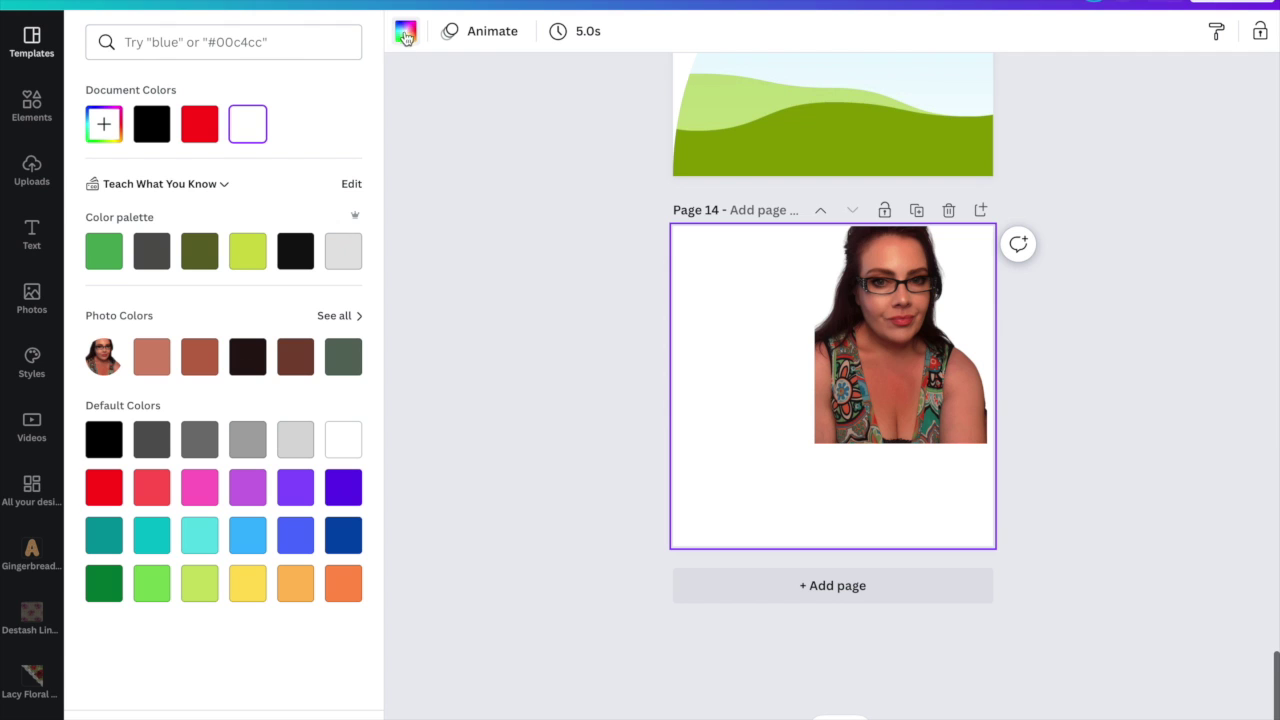
{"action": "left_click", "coordinate": [240, 258]}
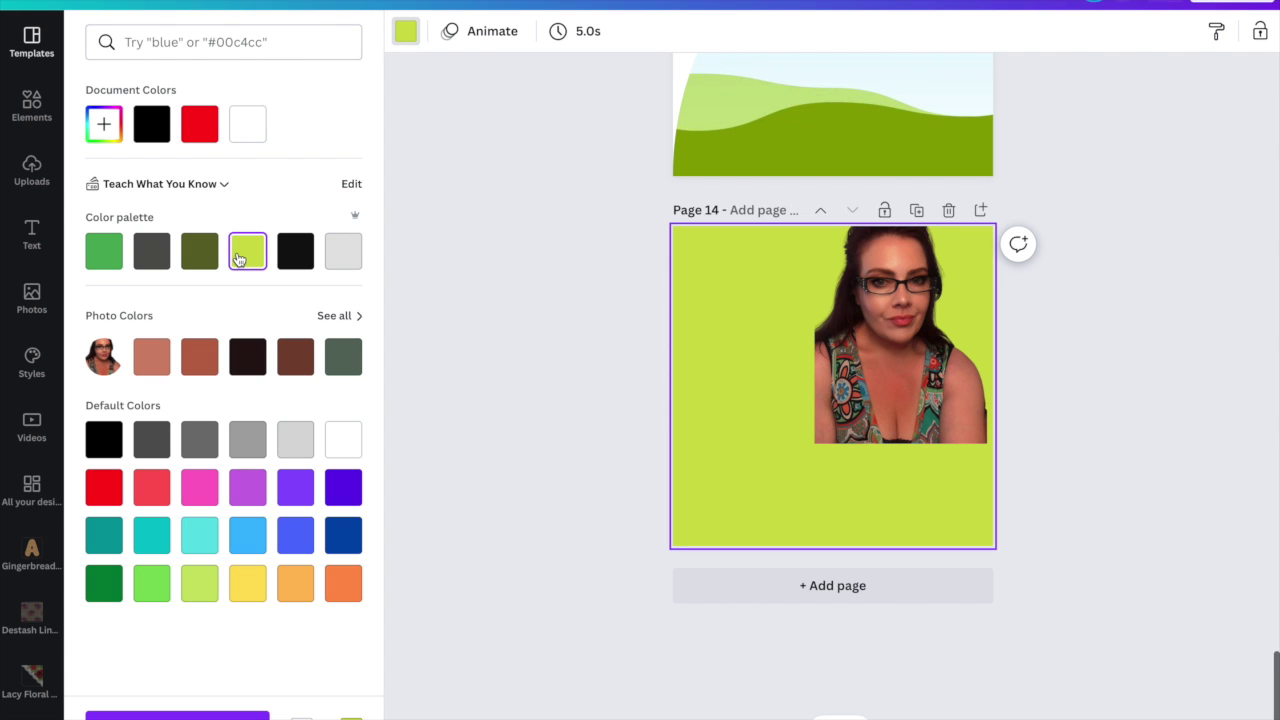
{"action": "left_click", "coordinate": [242, 590]}
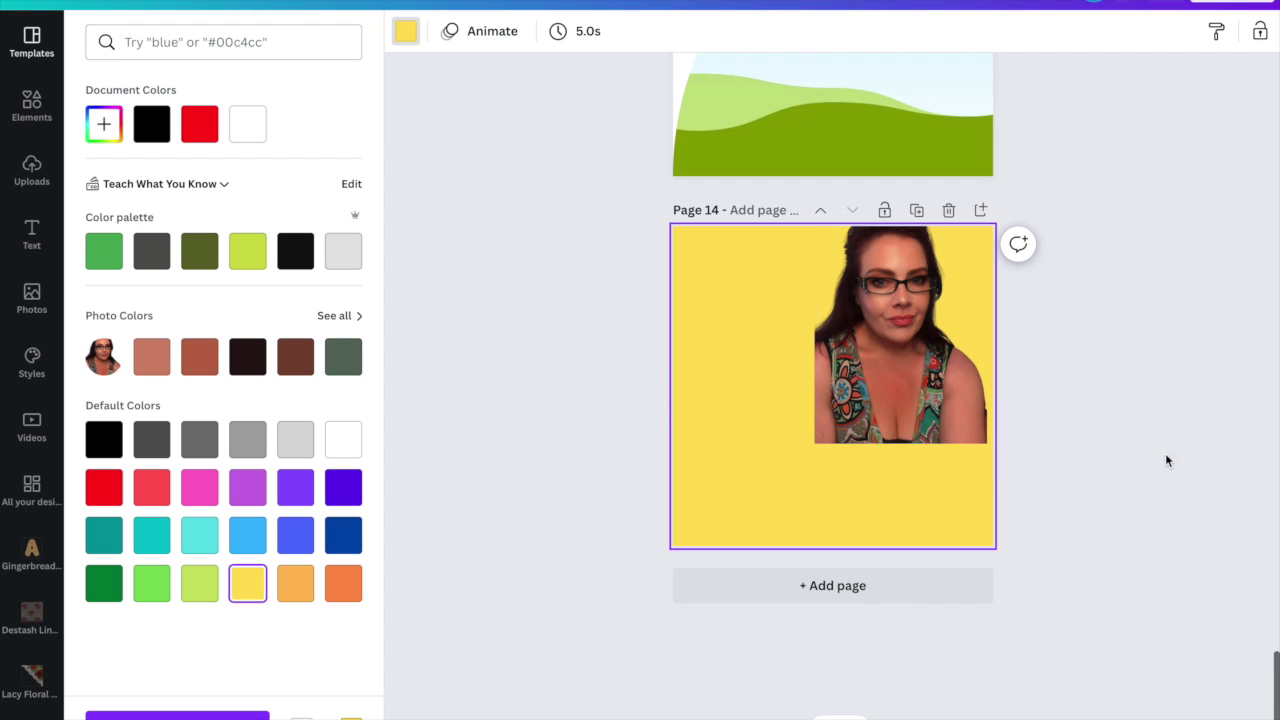
Step: Enlarge the face photo so it fills the bottom of the page
{"action": "left_click", "coordinate": [980, 410]}
{"action": "mouse_move", "coordinate": [815, 443]}
{"action": "left_mouse_down"}
{"action": "mouse_move", "coordinate": [720, 533]}
{"action": "mouse_move", "coordinate": [737, 547]}
{"action": "mouse_move", "coordinate": [826, 440]}
{"action": "left_mouse_up"}
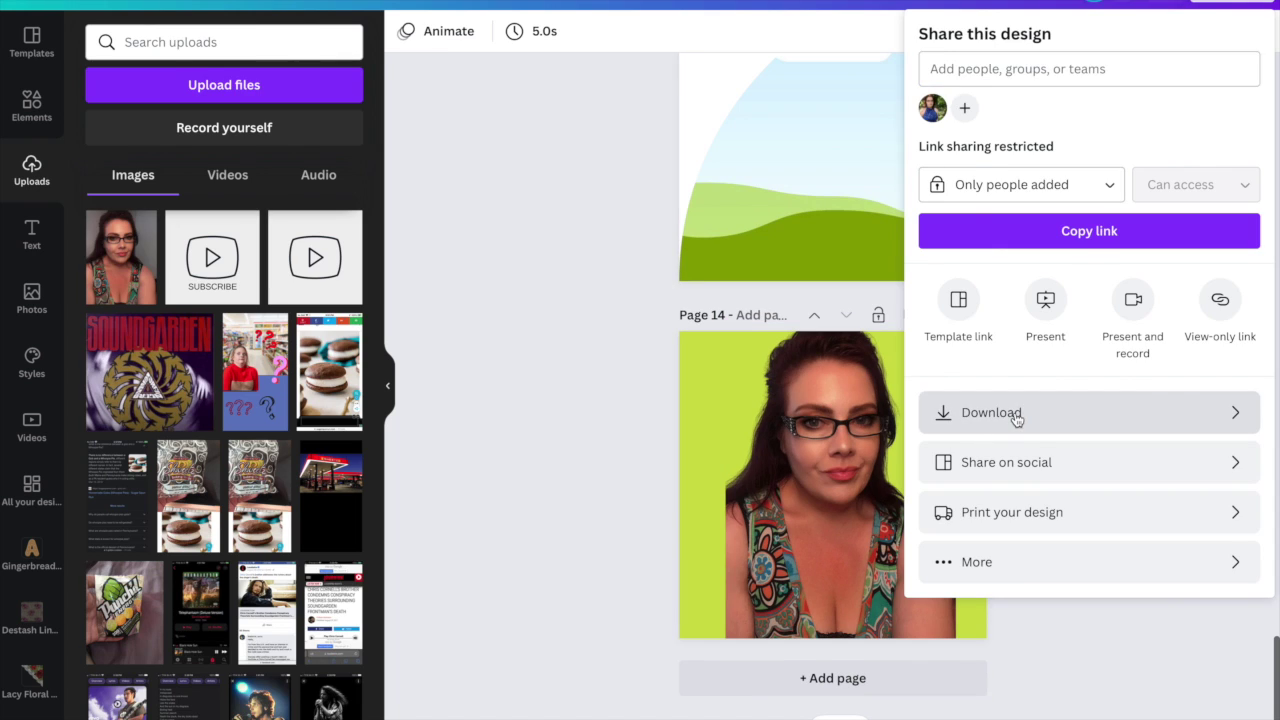
{"action": "left_click", "coordinate": [934, 419]}
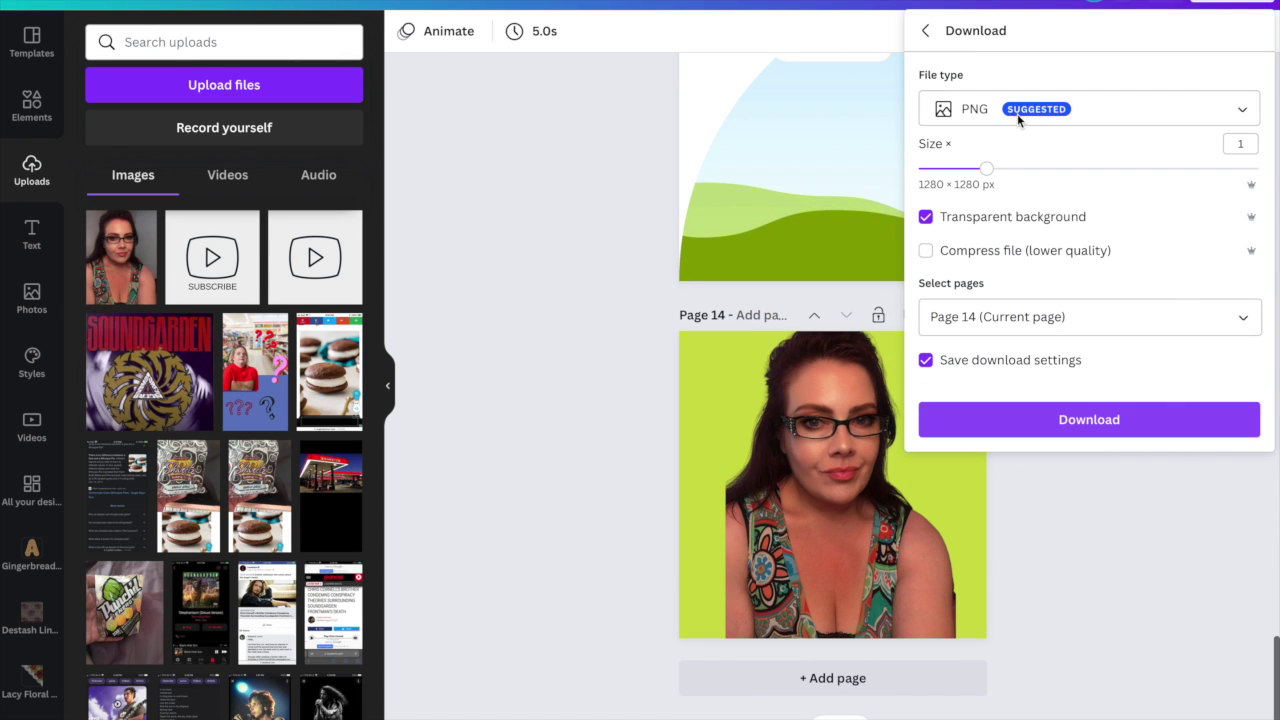
Step: Download Page 14 as a PNG without a transparent background
{"action": "left_click", "coordinate": [925, 218]}
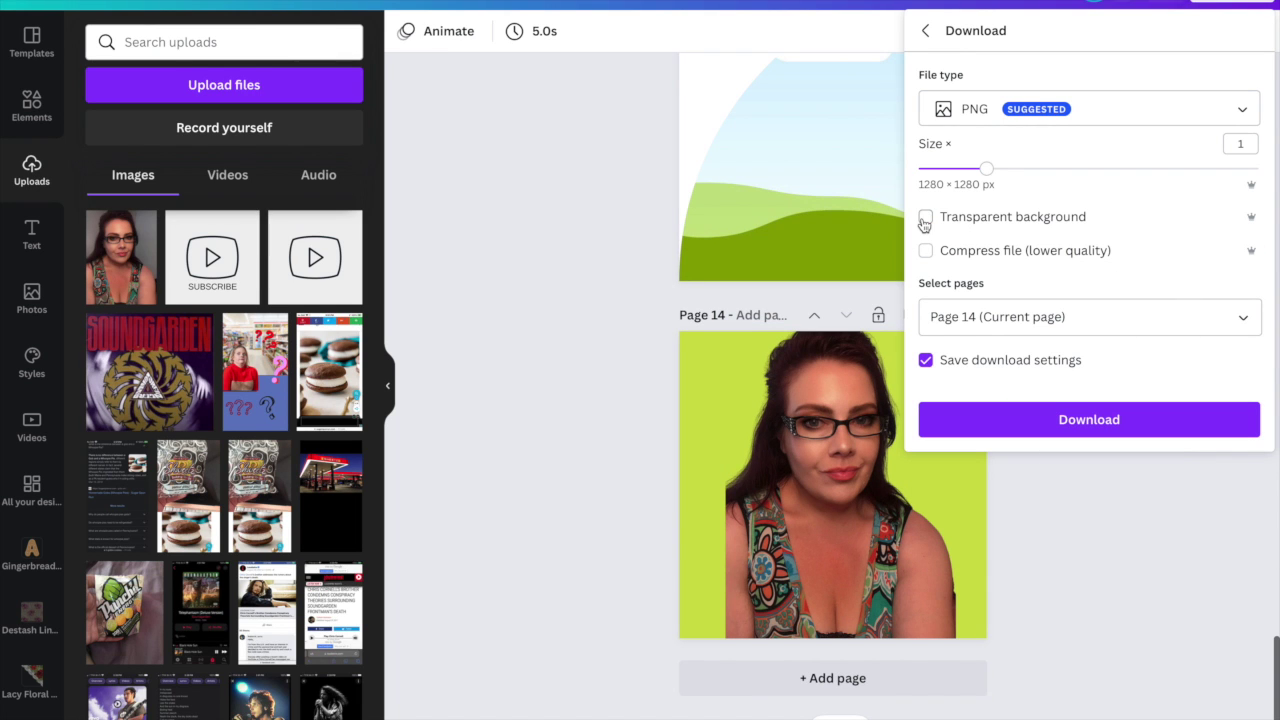
{"action": "left_click", "coordinate": [1134, 425]}
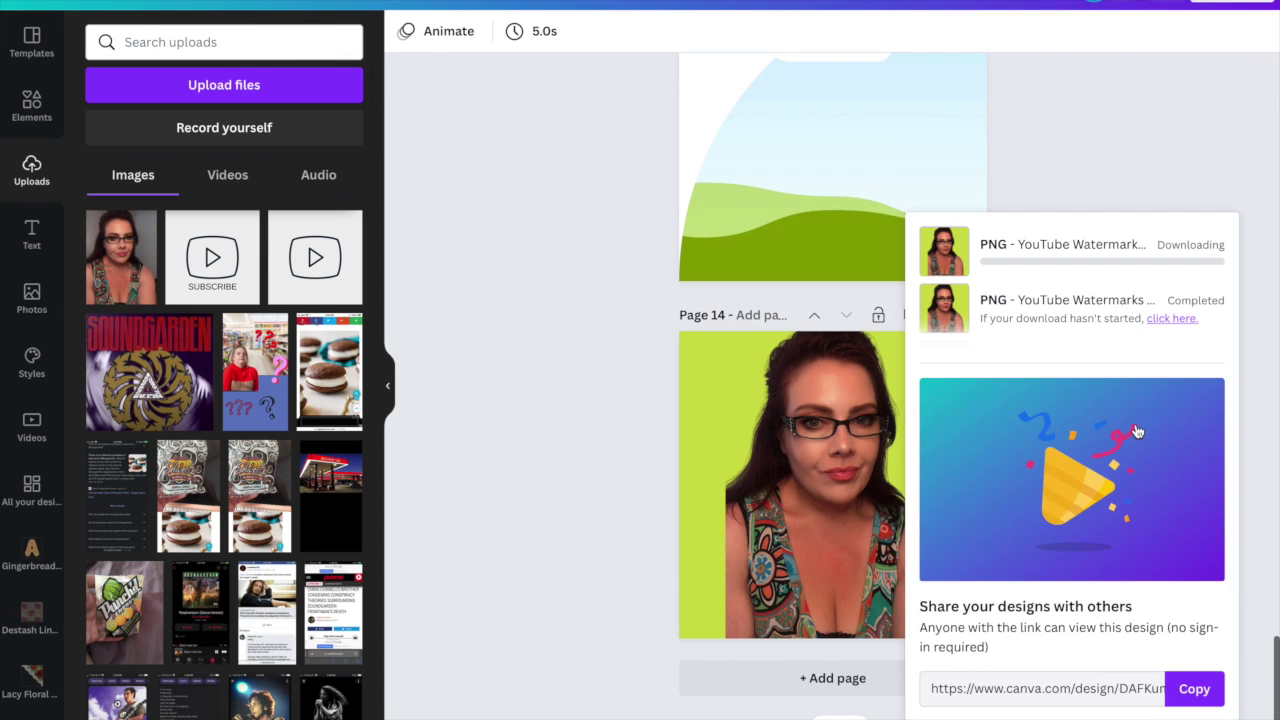
{"action": "left_click", "coordinate": [1123, 102]}
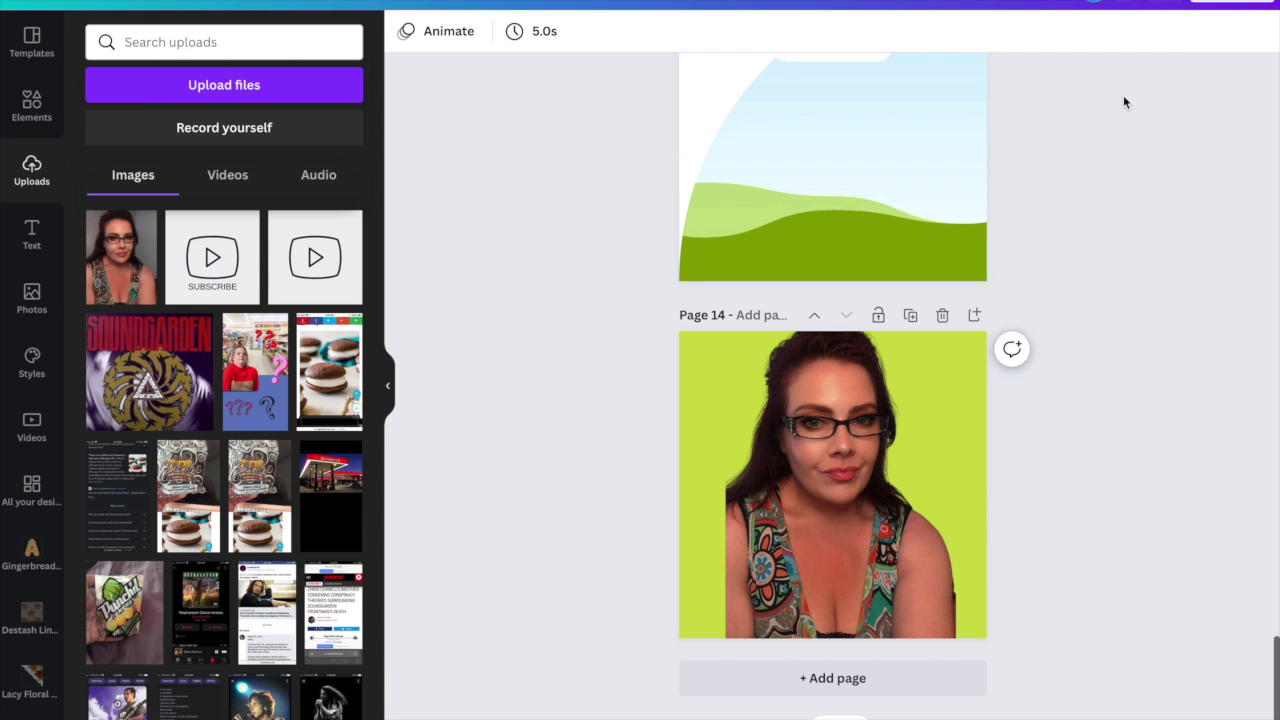
Step: Upload 'YouTube Watermarks Canva Pro-2.png' and select Page 13's curved landscape frame
{"action": "left_click", "coordinate": [212, 82]}
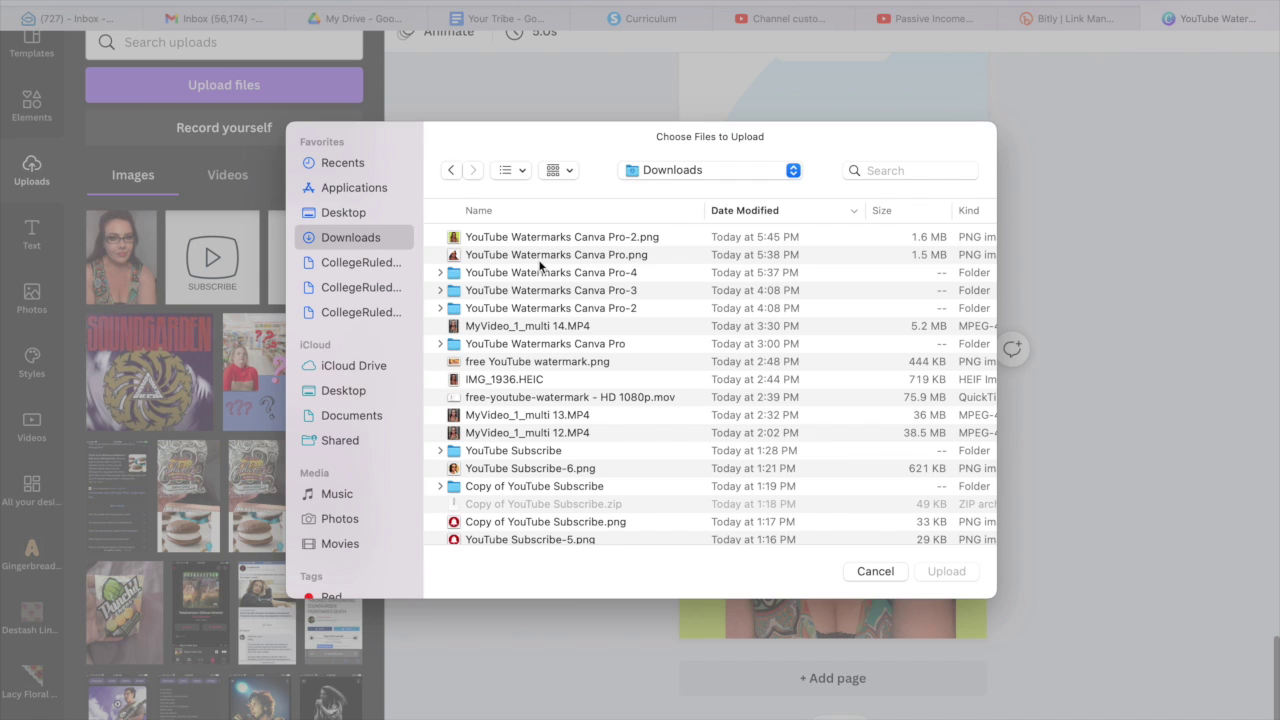
{"action": "left_click", "coordinate": [564, 238]}
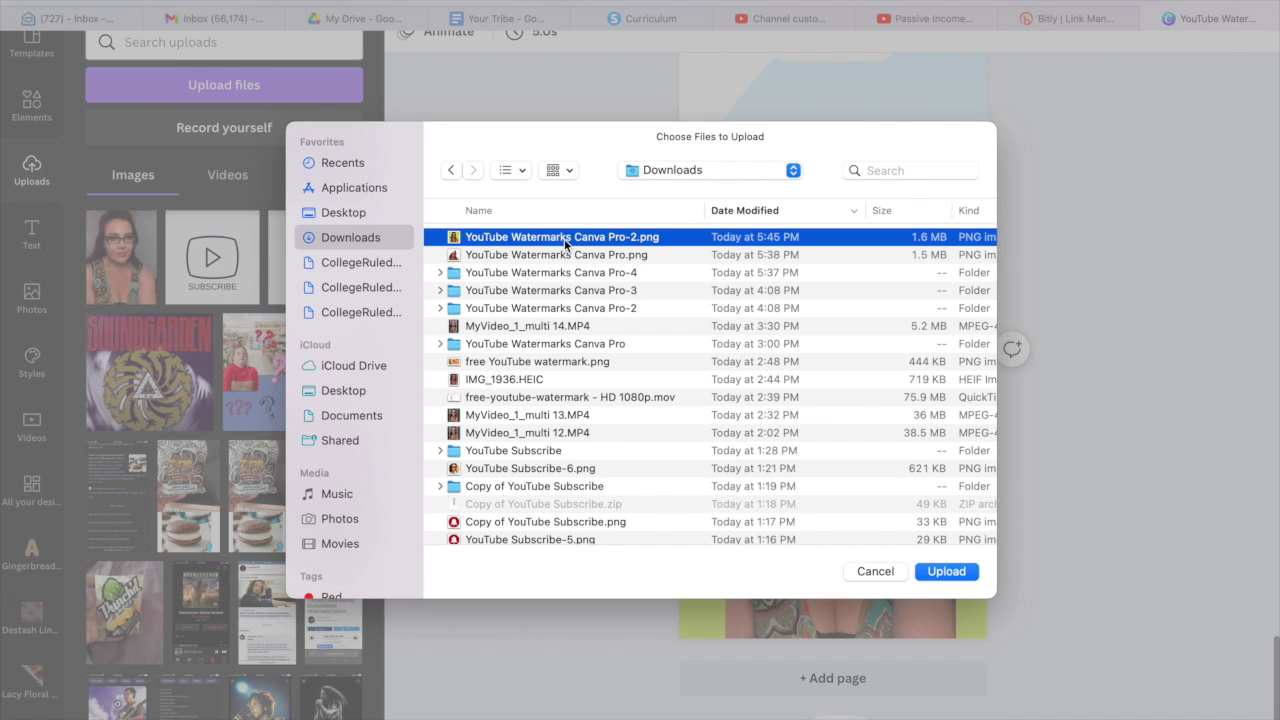
{"action": "left_click", "coordinate": [945, 572]}
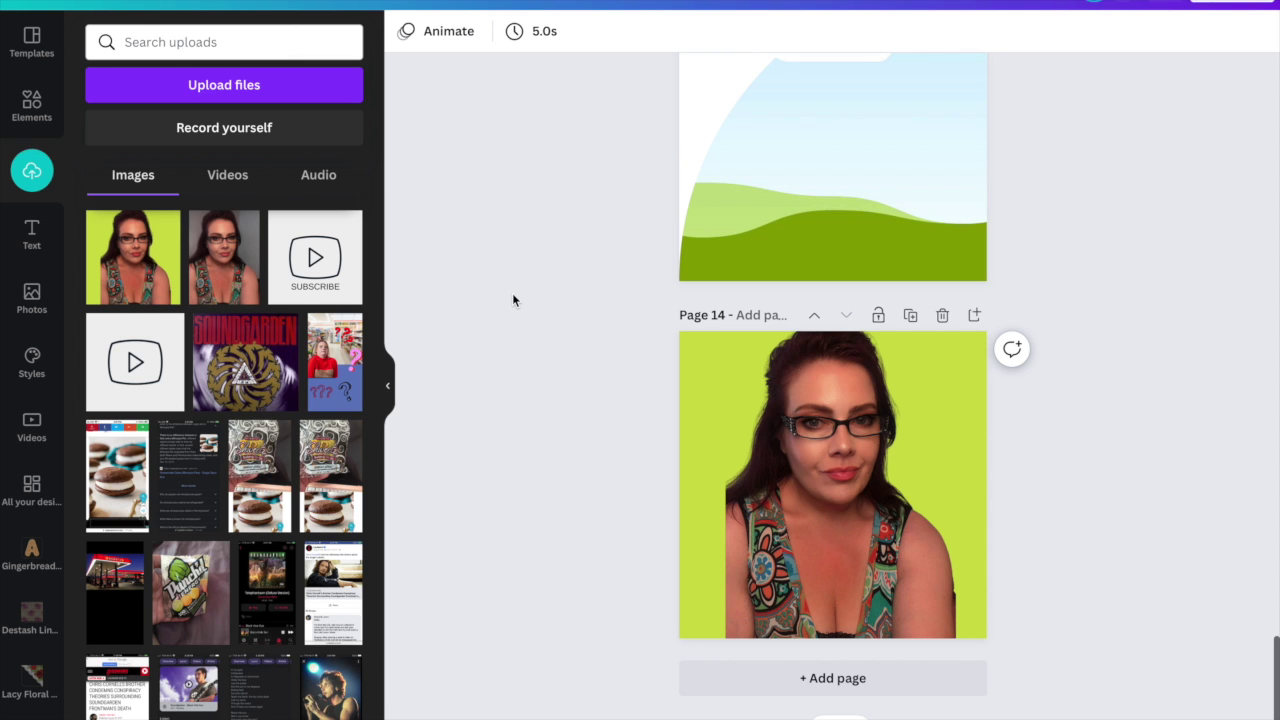
{"action": "scroll", "coordinate": [480, 279], "scroll_direction": "up", "scroll_amount": 3}
{"action": "scroll", "coordinate": [480, 279], "scroll_direction": "up", "scroll_amount": 1}
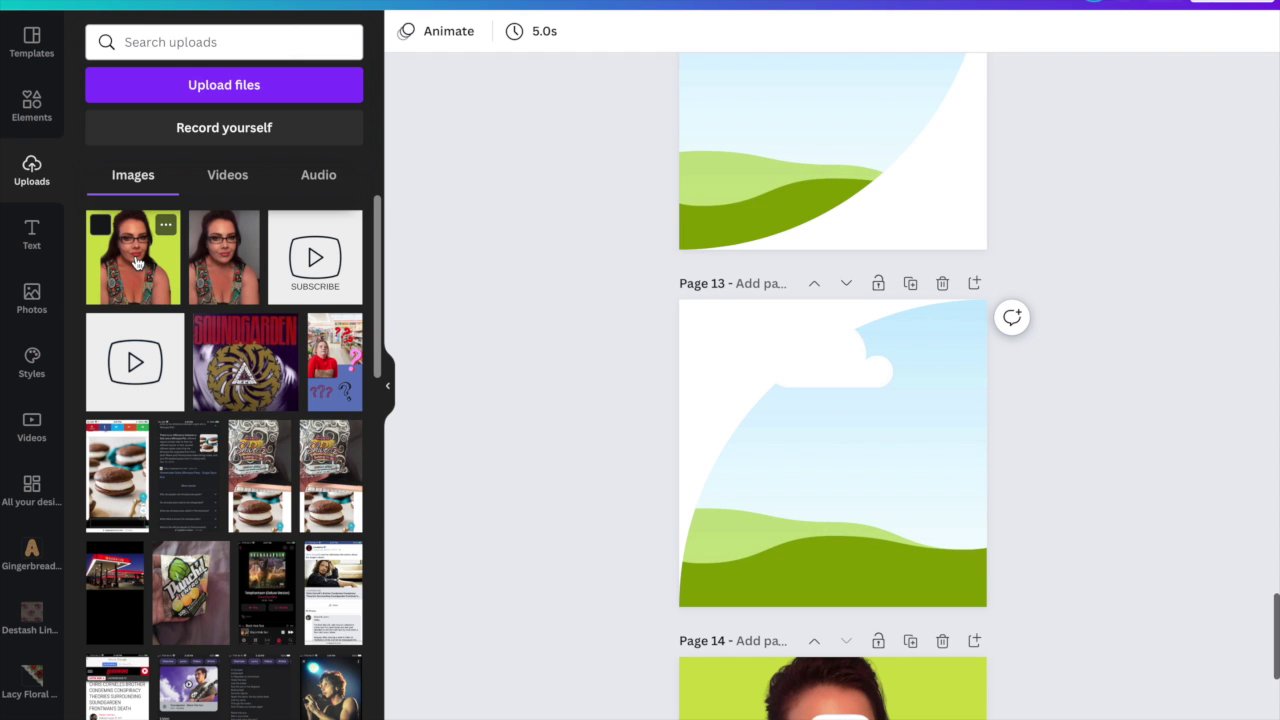
{"action": "left_click", "coordinate": [723, 331]}
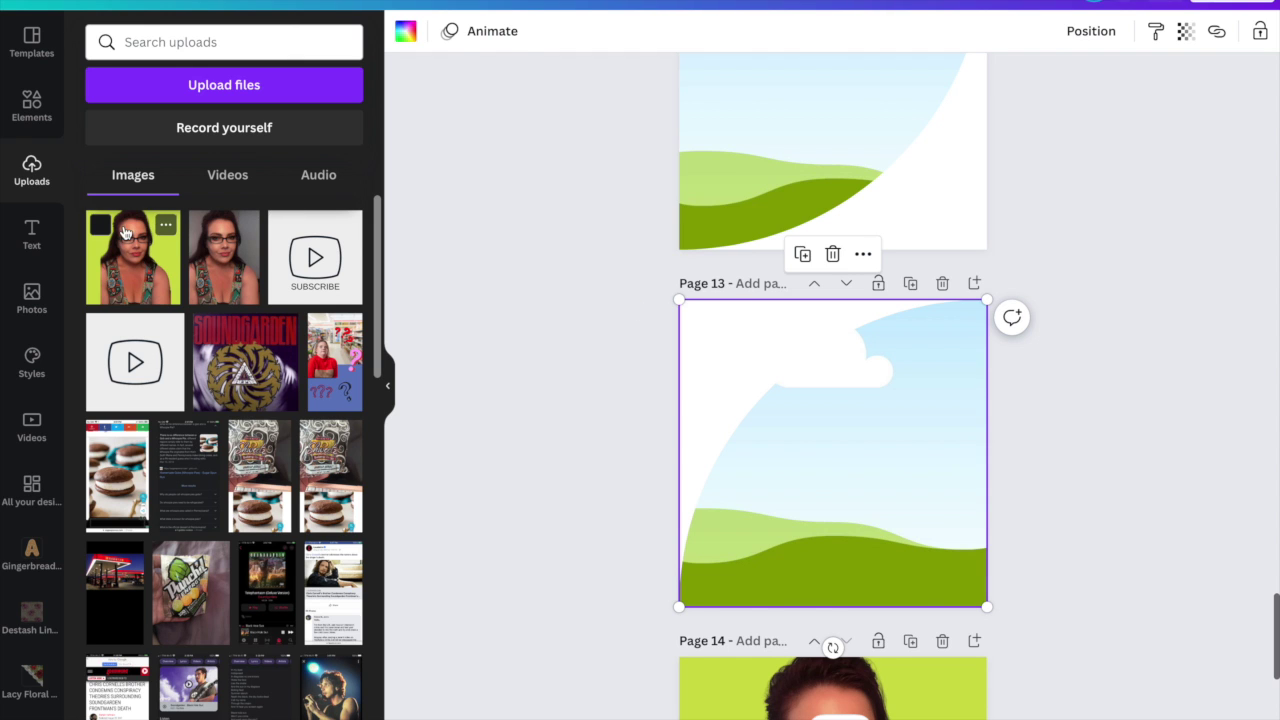
Step: Fit the lime-background photo into Page 13's curved frame, enlarged so the face fills the shape
{"action": "left_click", "coordinate": [148, 285]}
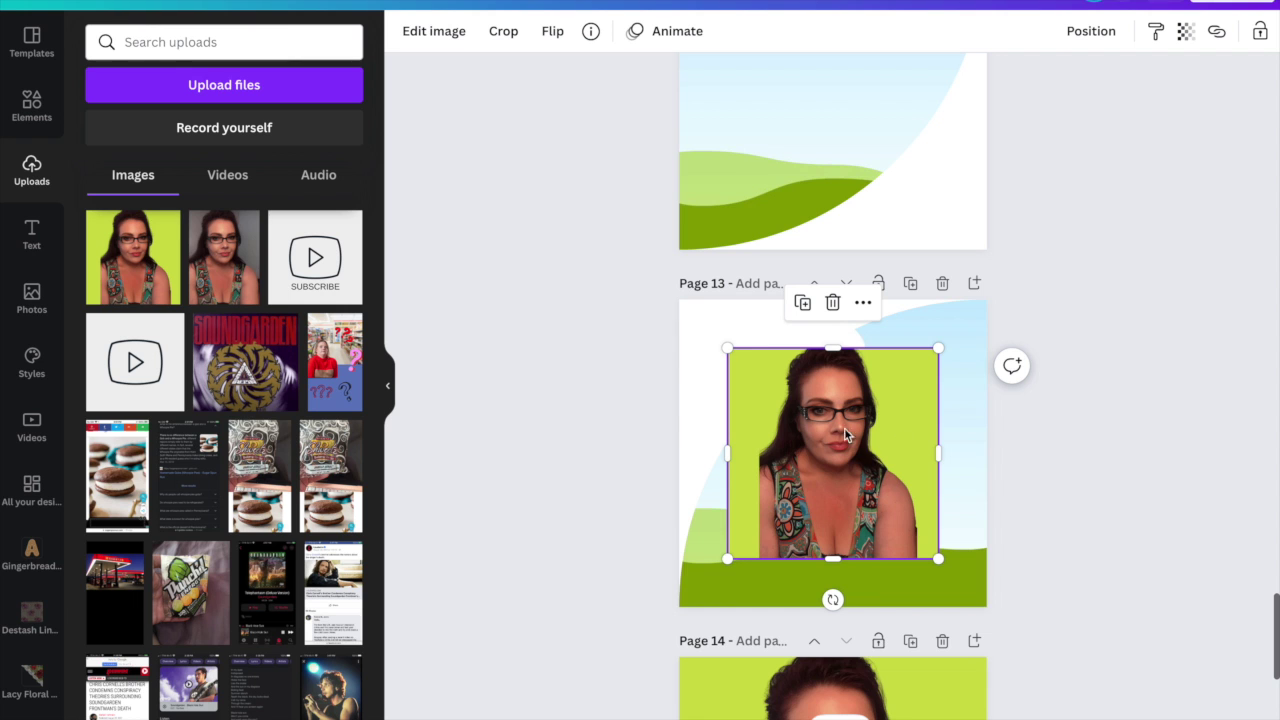
{"action": "left_click_drag", "start_coordinate": [651, 275], "coordinate": [647, 267]}
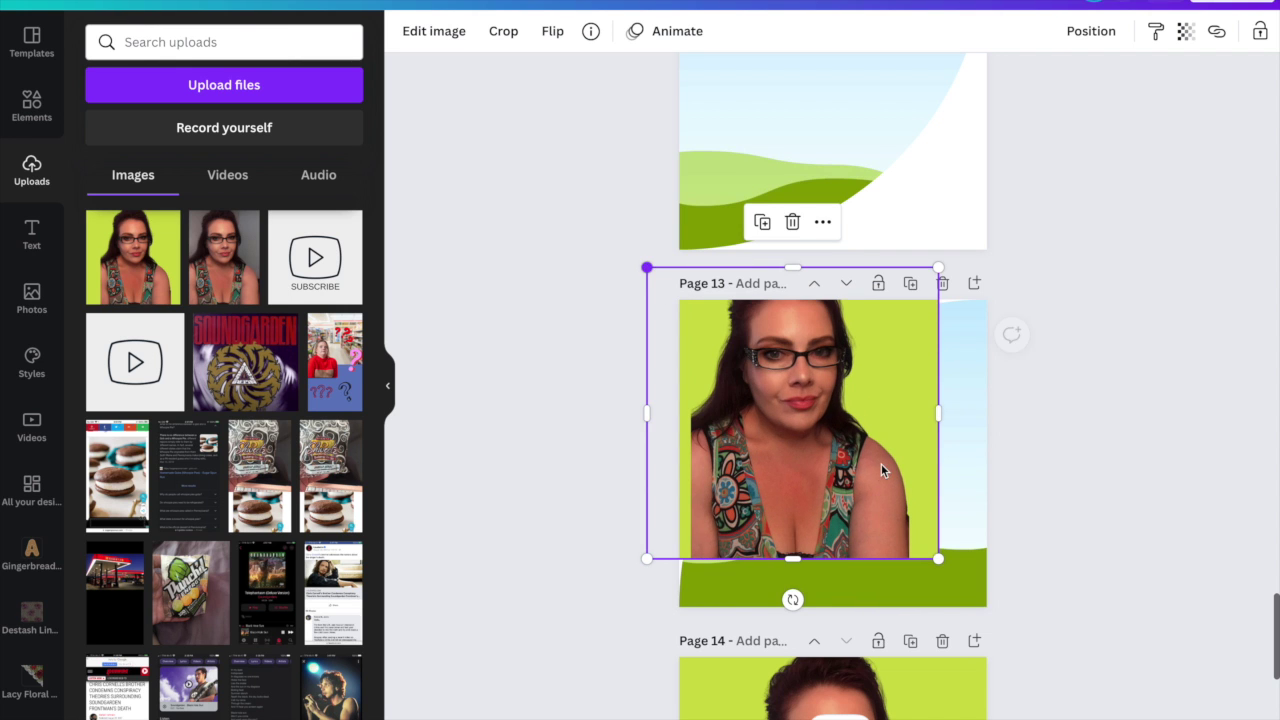
{"action": "left_click_drag", "start_coordinate": [881, 463], "coordinate": [938, 500]}
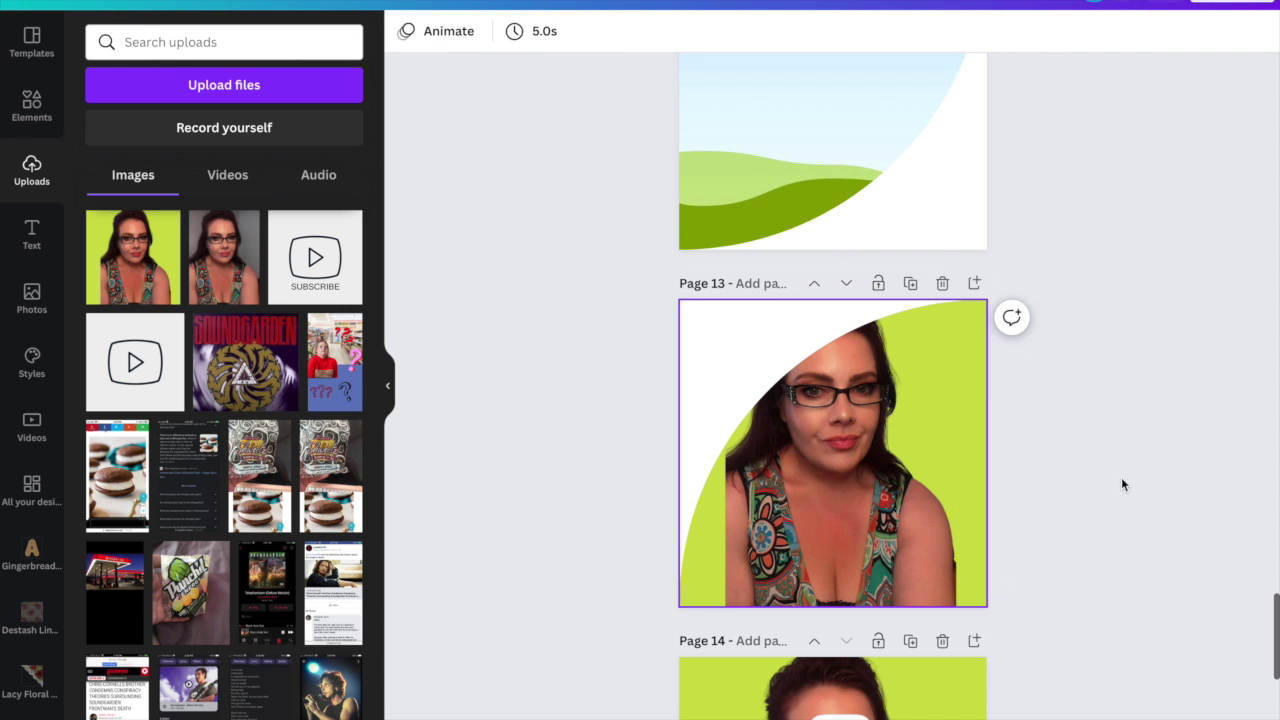
{"action": "double_click", "coordinate": [899, 493]}
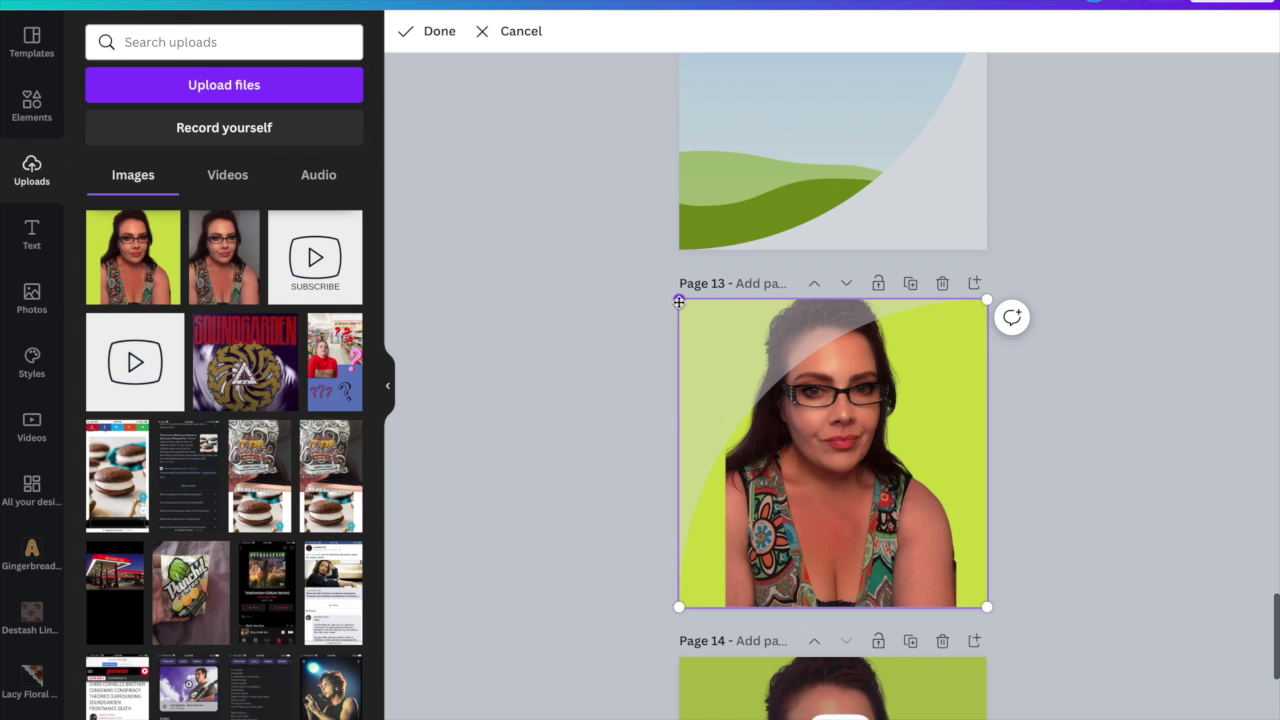
{"action": "left_click_drag", "start_coordinate": [679, 300], "coordinate": [603, 248]}
{"action": "left_click_drag", "start_coordinate": [866, 440], "coordinate": [933, 560]}
{"action": "left_click_drag", "start_coordinate": [1043, 673], "coordinate": [1096, 719]}
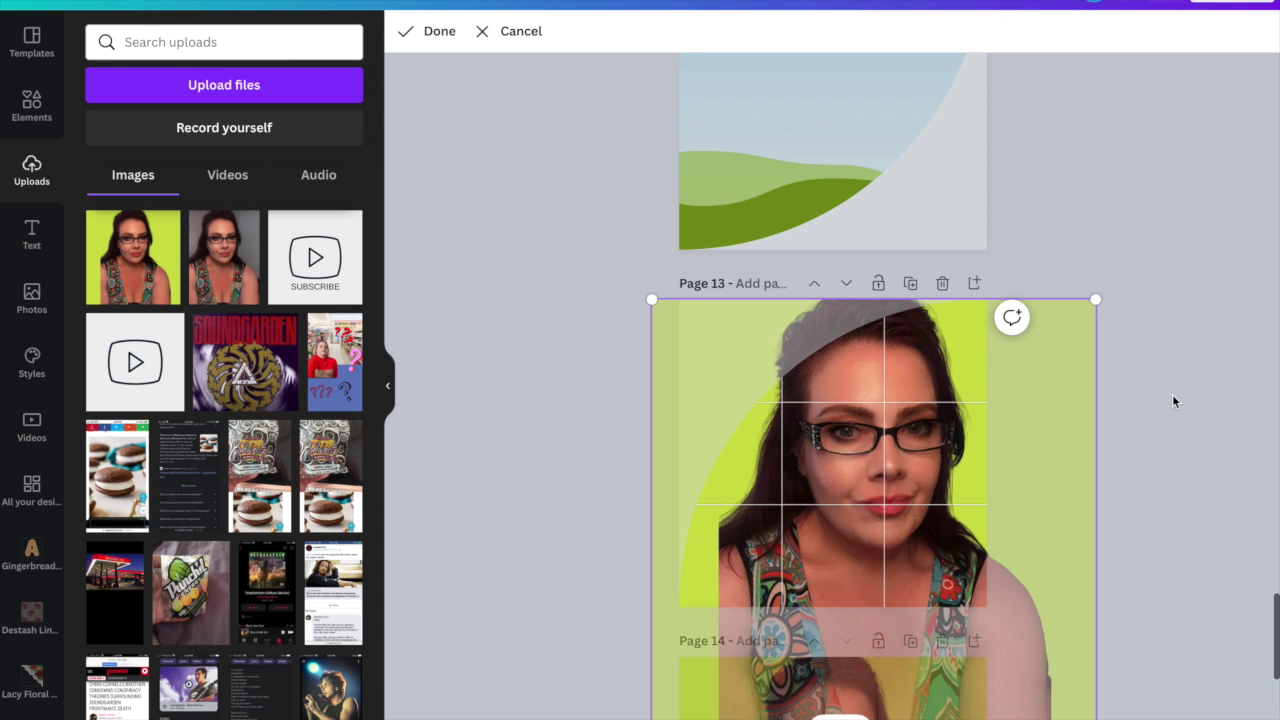
{"action": "left_click", "coordinate": [1173, 401]}
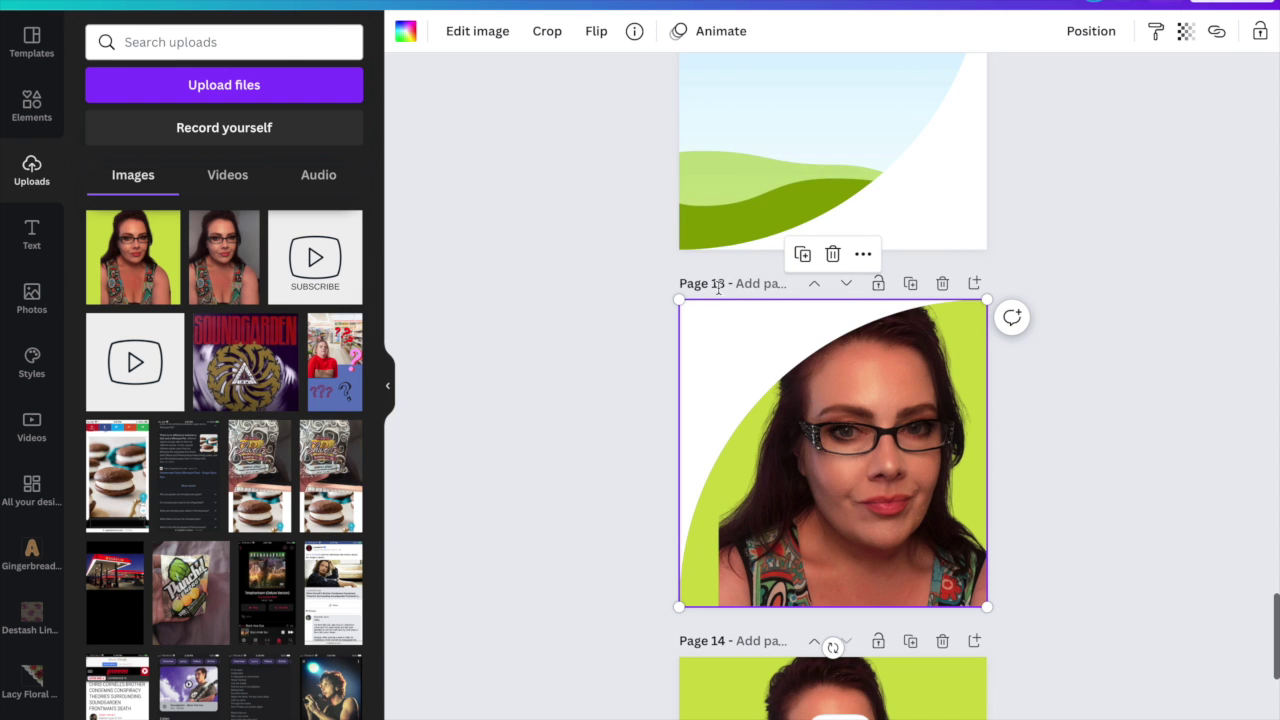
Step: Download the framed page as a transparent-background PNG and move its preview aside
{"action": "left_click", "coordinate": [1240, 2]}
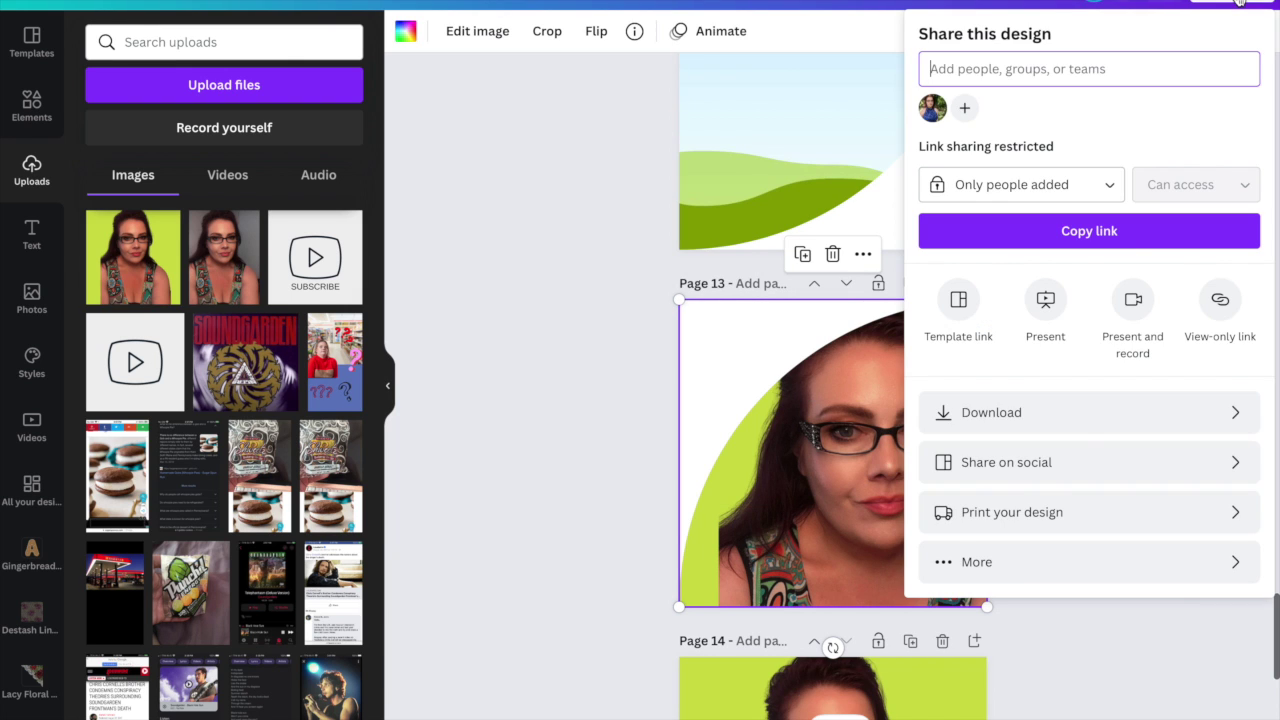
{"action": "left_click", "coordinate": [1086, 431]}
{"action": "left_click", "coordinate": [988, 218]}
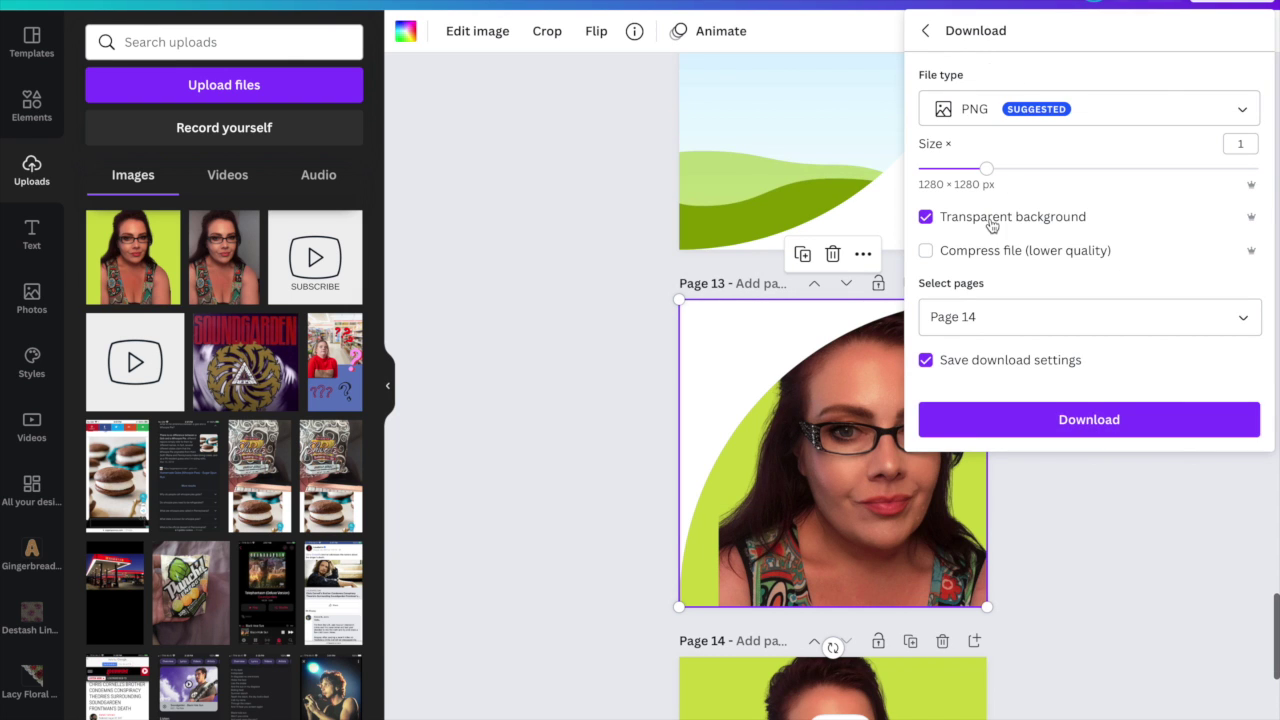
{"action": "left_click", "coordinate": [1132, 317]}
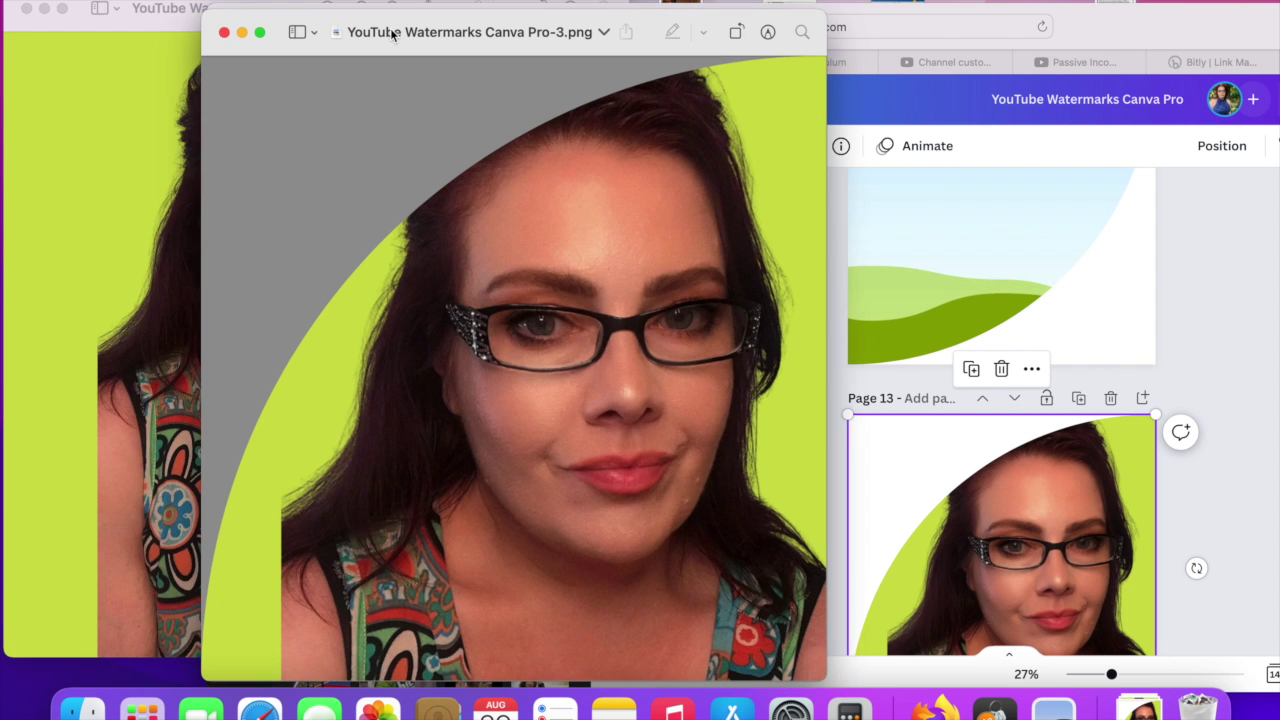
{"action": "mouse_move", "coordinate": [392, 33]}
{"action": "left_mouse_down"}
{"action": "mouse_move", "coordinate": [437, 27]}
{"action": "mouse_move", "coordinate": [368, 28]}
{"action": "left_mouse_up"}
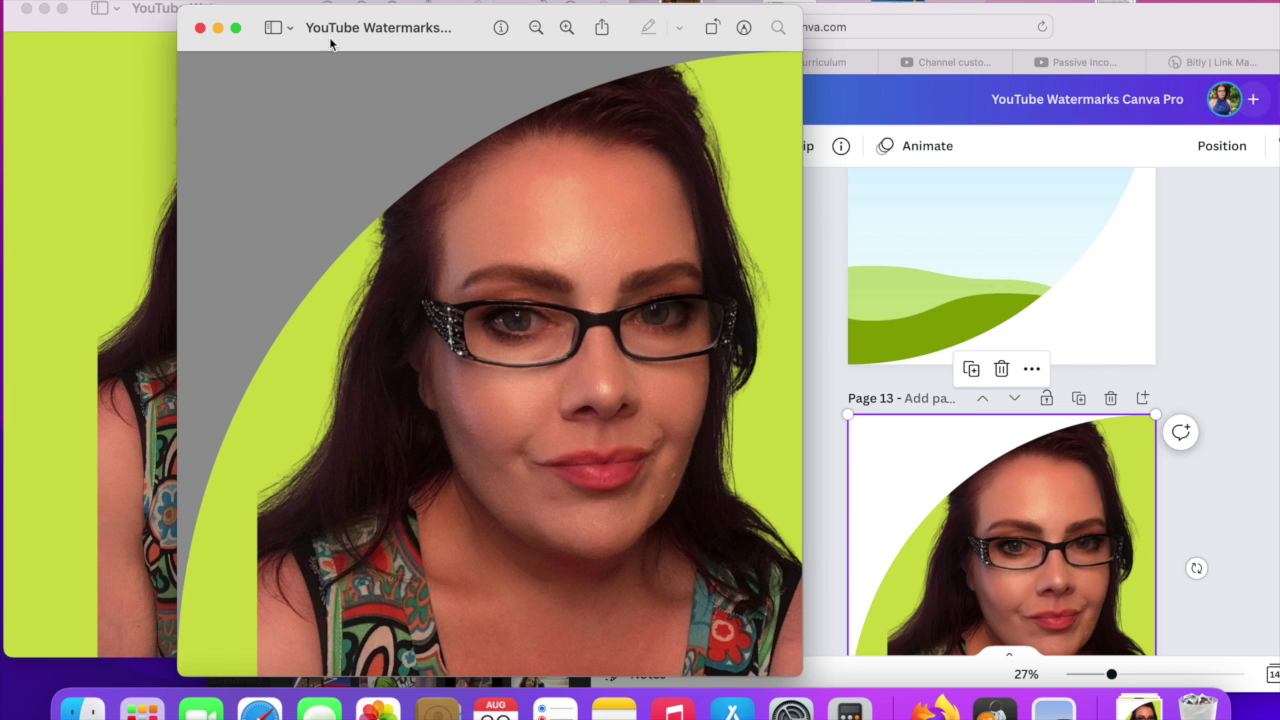
{"action": "left_click_drag", "start_coordinate": [395, 33], "coordinate": [322, 10]}
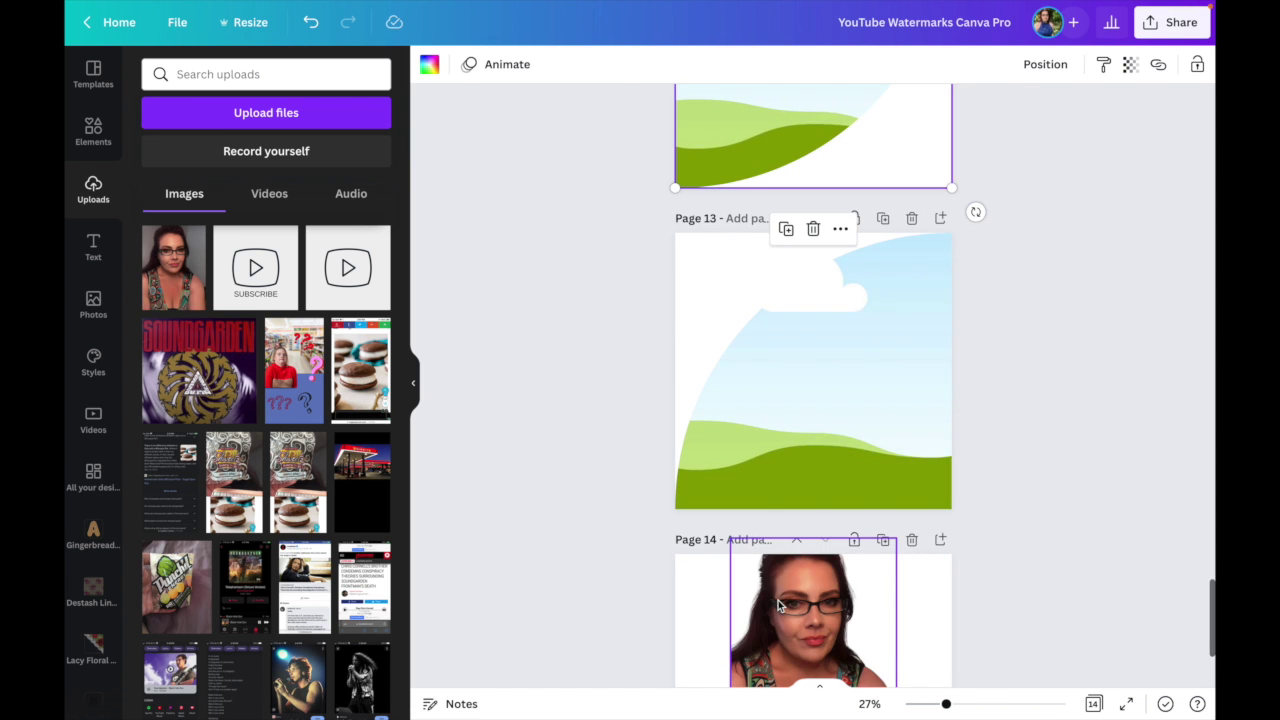
Step: Delete Page 14's photo and then Page 14 itself
{"action": "double_click", "coordinate": [779, 605]}
{"action": "key", "text": "Delete"}
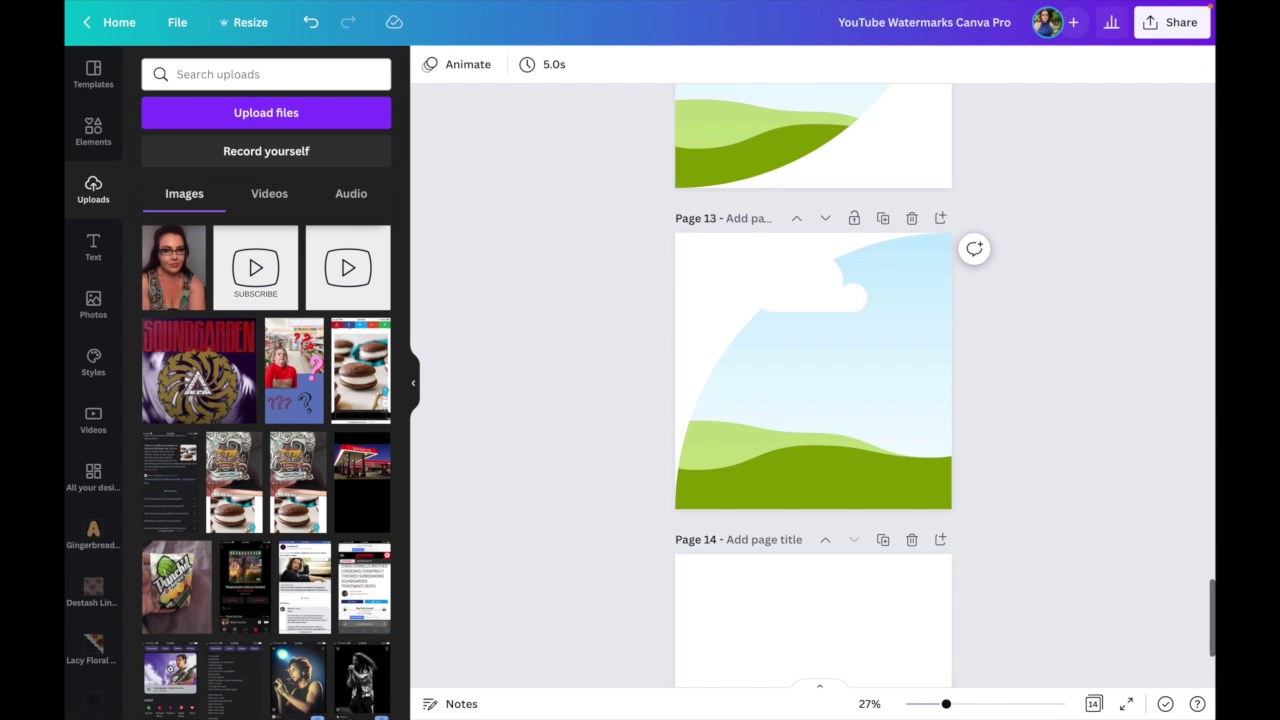
{"action": "left_click", "coordinate": [911, 539]}
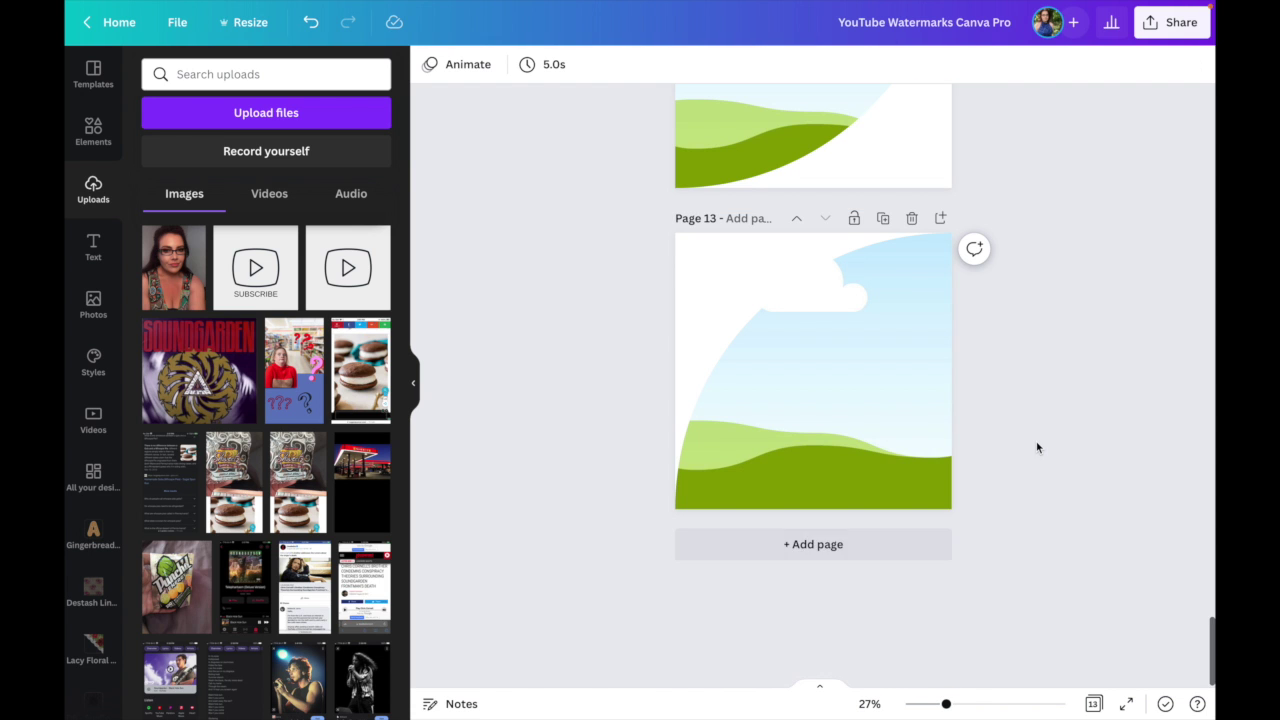
{"action": "scroll", "coordinate": [1037, 448], "scroll_direction": "up", "scroll_amount": 10}
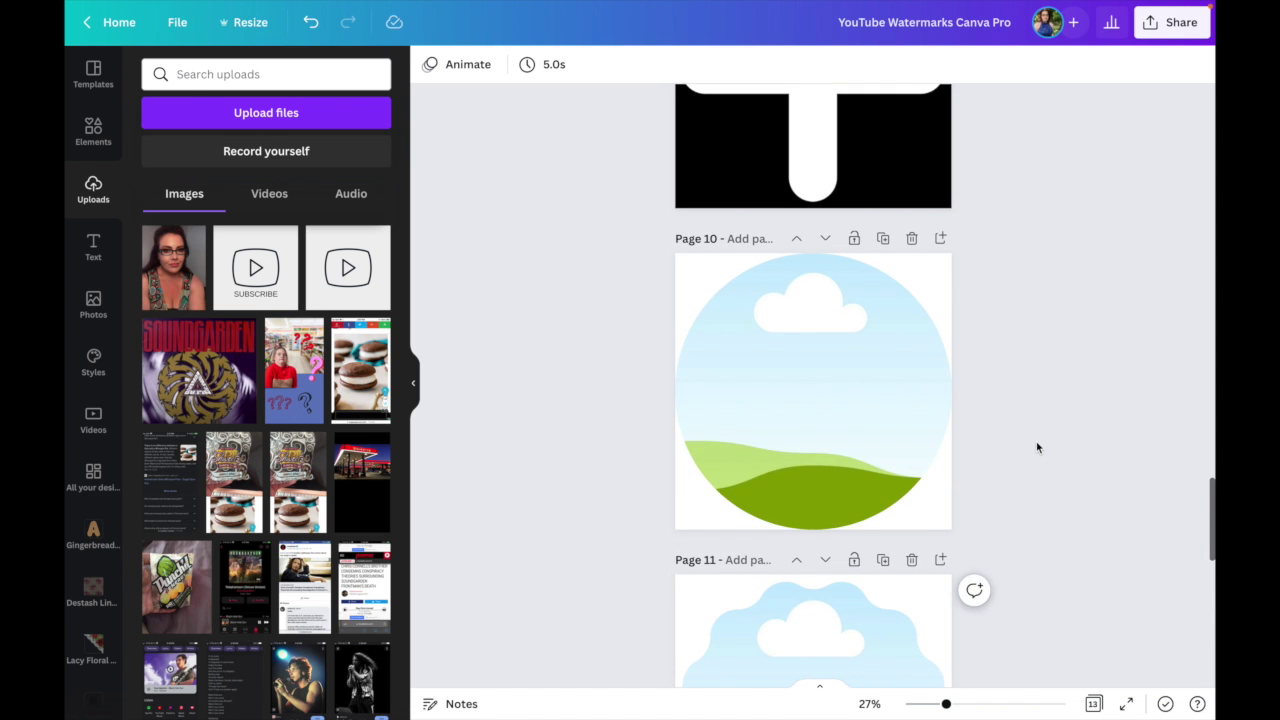
{"action": "scroll", "coordinate": [1037, 448], "scroll_direction": "up", "scroll_amount": 5}
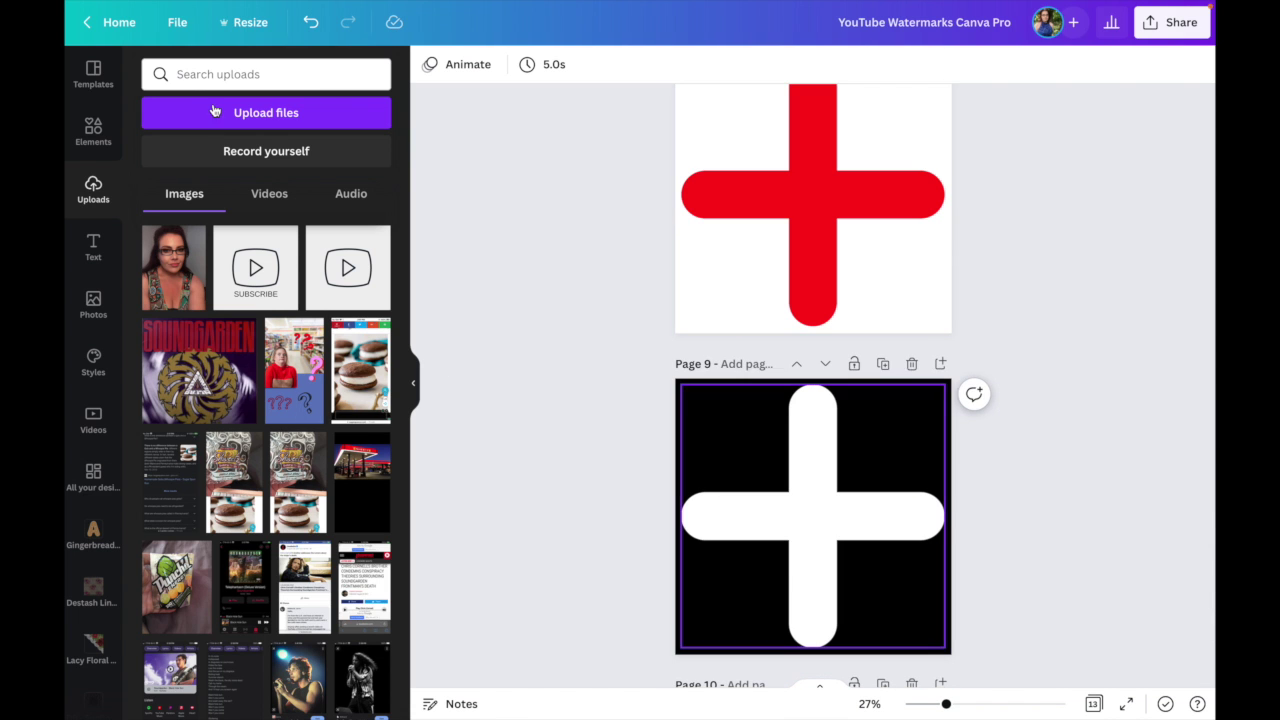
Step: Search Elements for "frame" and browse the results
{"action": "left_click", "coordinate": [109, 129]}
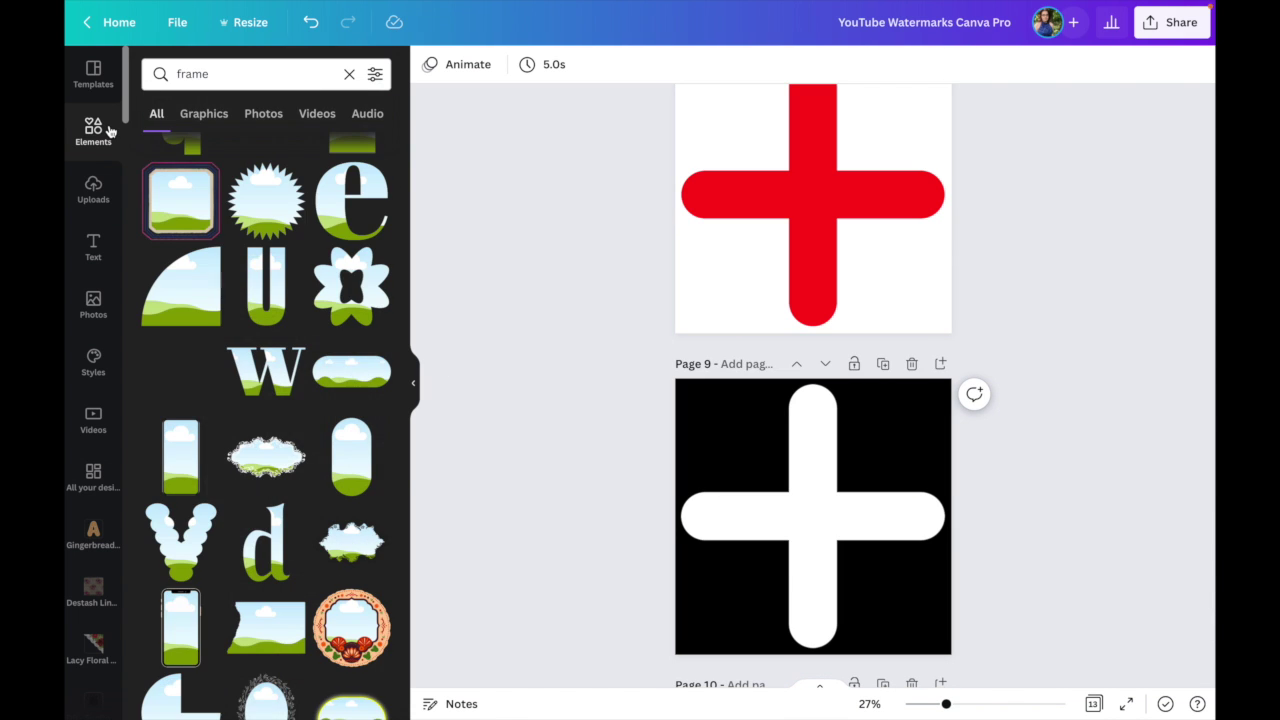
{"action": "left_click", "coordinate": [253, 73]}
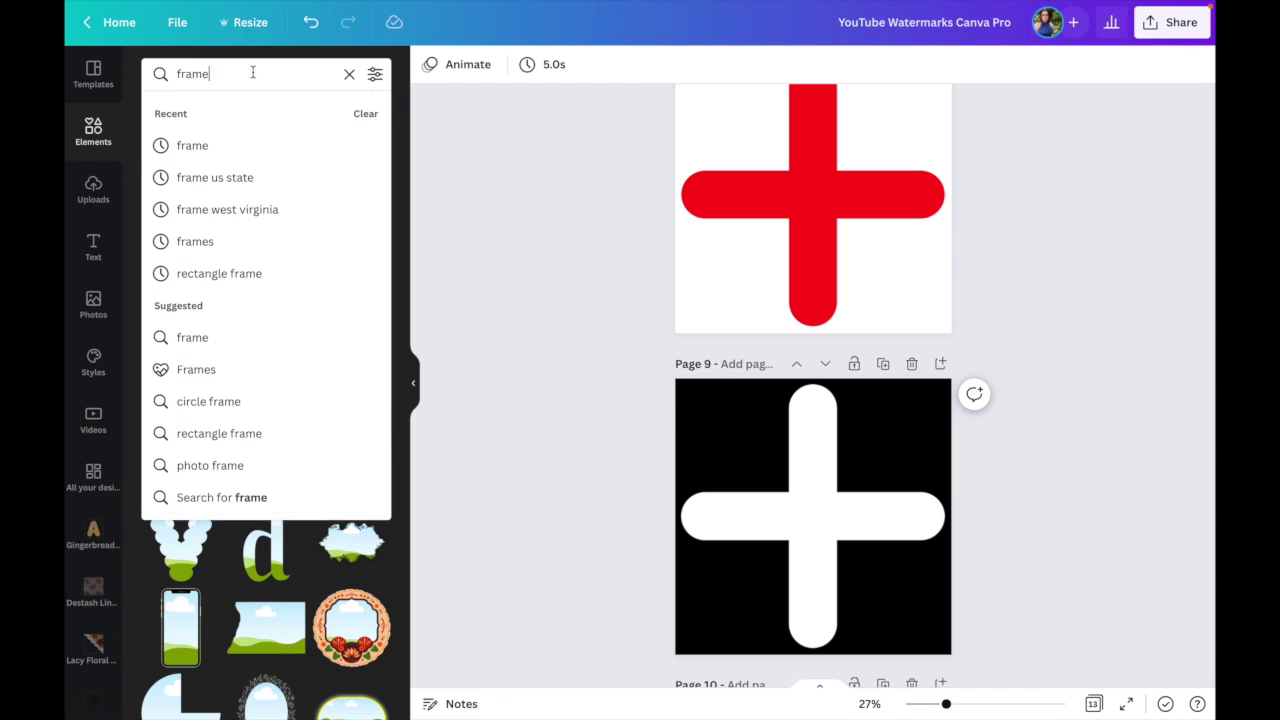
{"action": "key", "text": "Escape"}
{"action": "scroll", "coordinate": [294, 480], "scroll_direction": "down", "scroll_amount": 5}
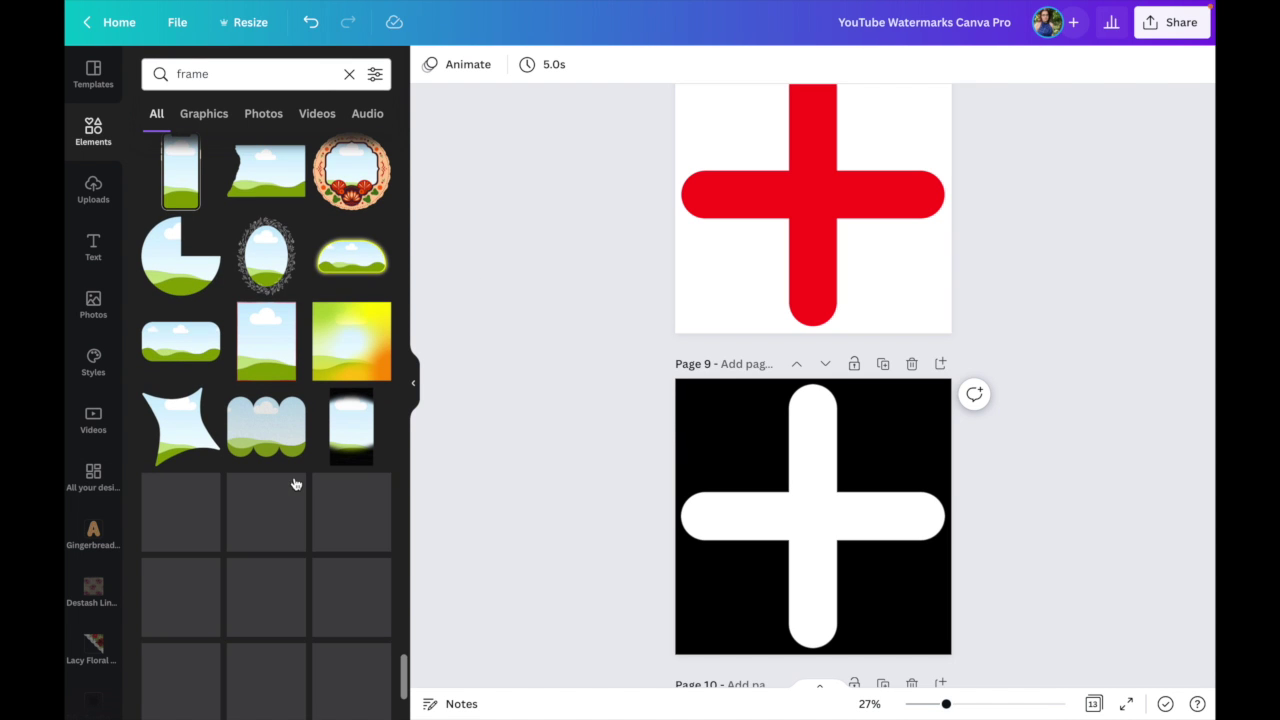
{"action": "mouse_move", "coordinate": [293, 484]}
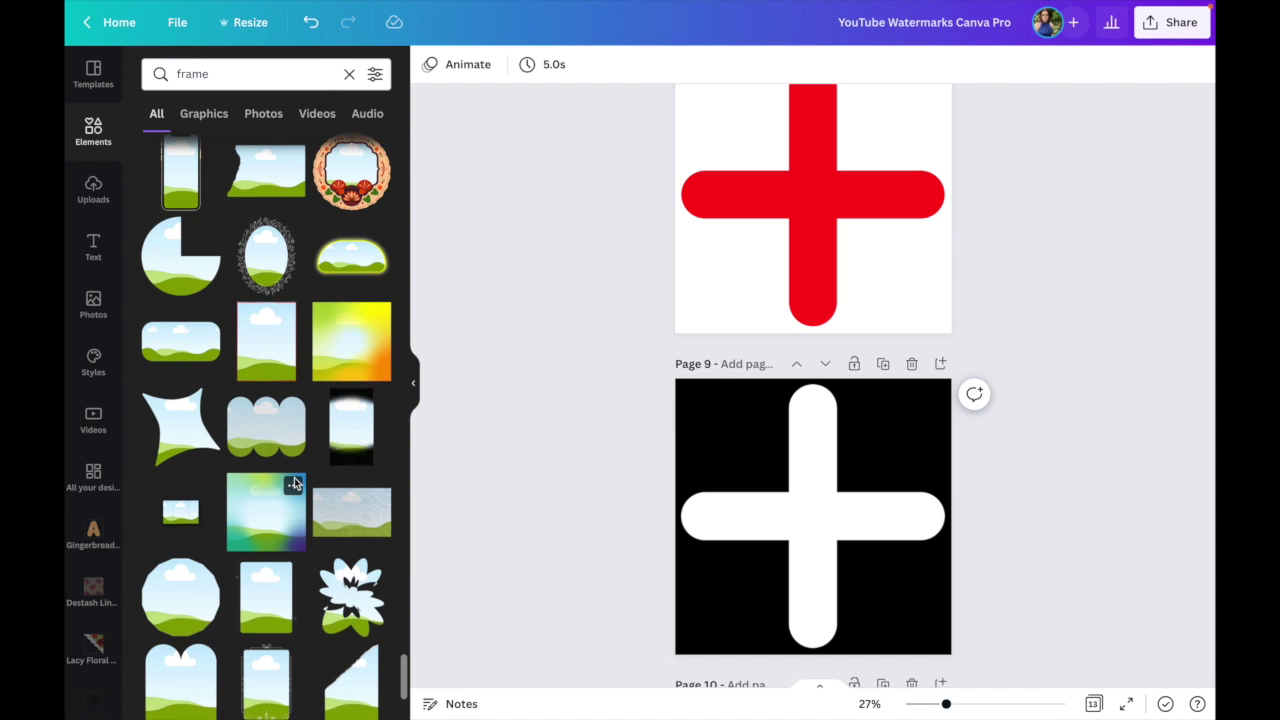
{"action": "scroll", "coordinate": [293, 484], "scroll_direction": "down", "scroll_amount": 2}
{"action": "scroll", "coordinate": [1102, 259], "scroll_direction": "up", "scroll_amount": 3}
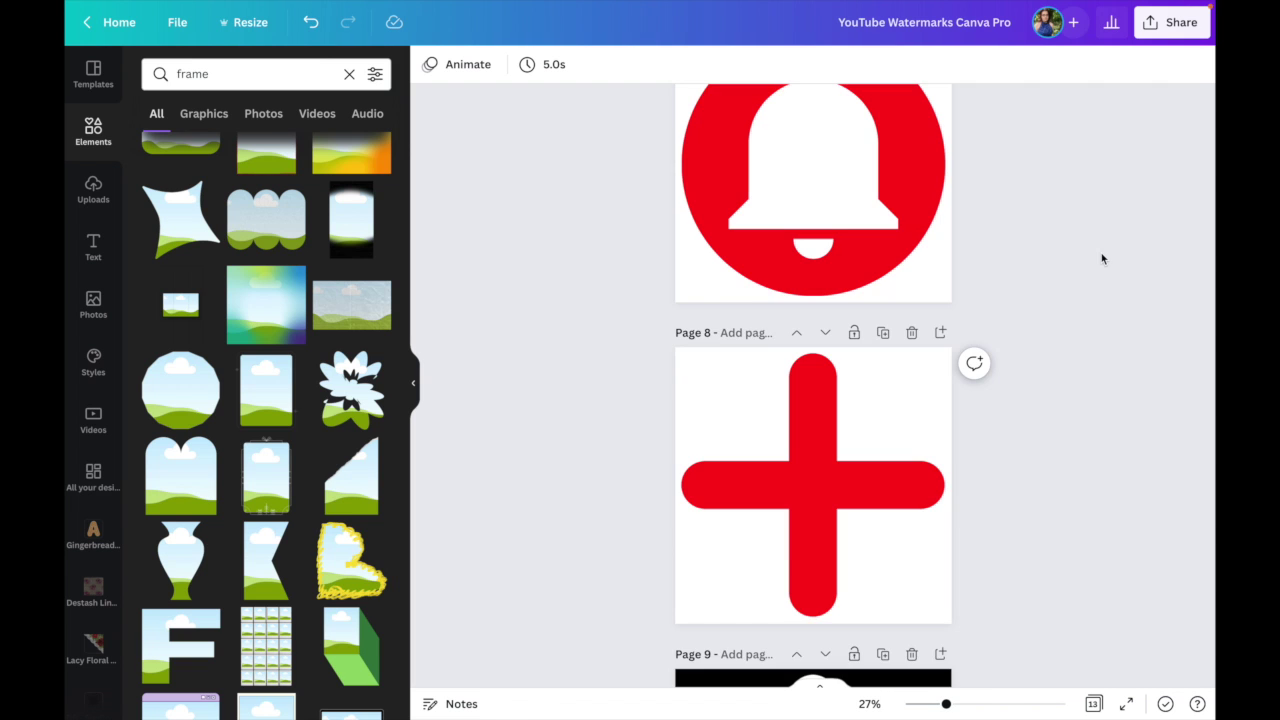
Step: Copy the design's template link from the Share menu
{"action": "left_click", "coordinate": [1158, 28]}
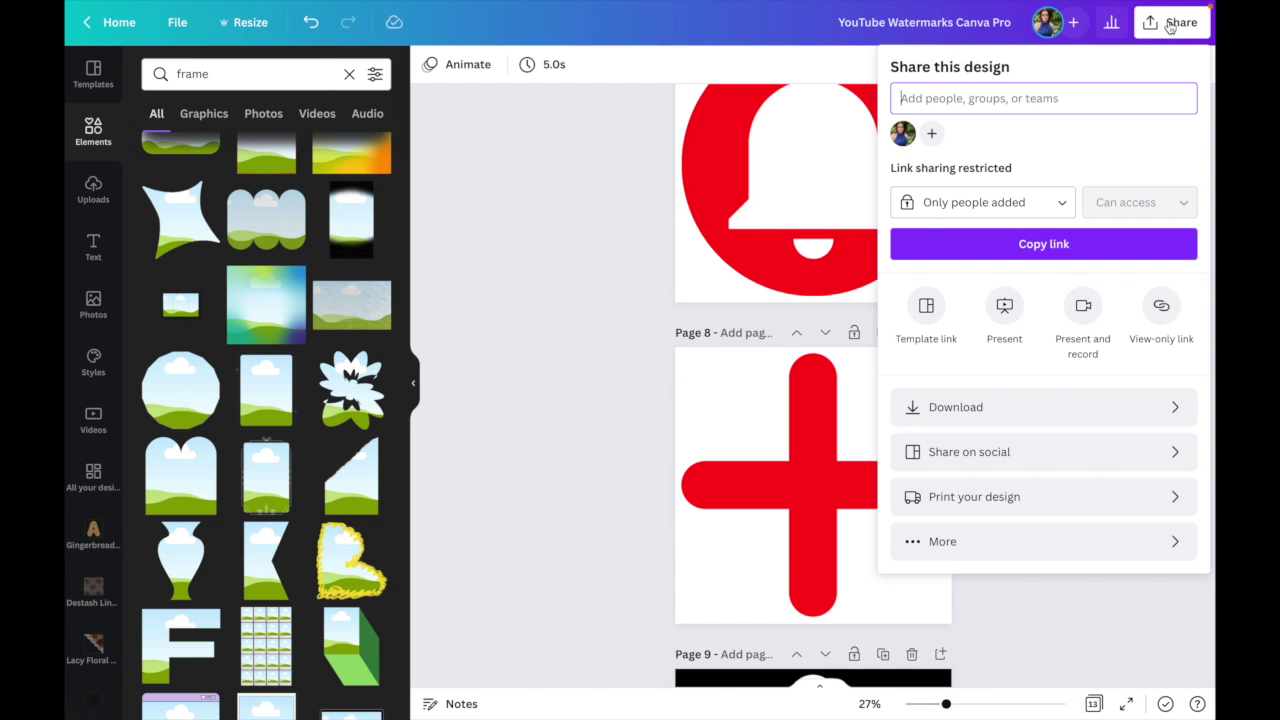
{"action": "left_click", "coordinate": [932, 318]}
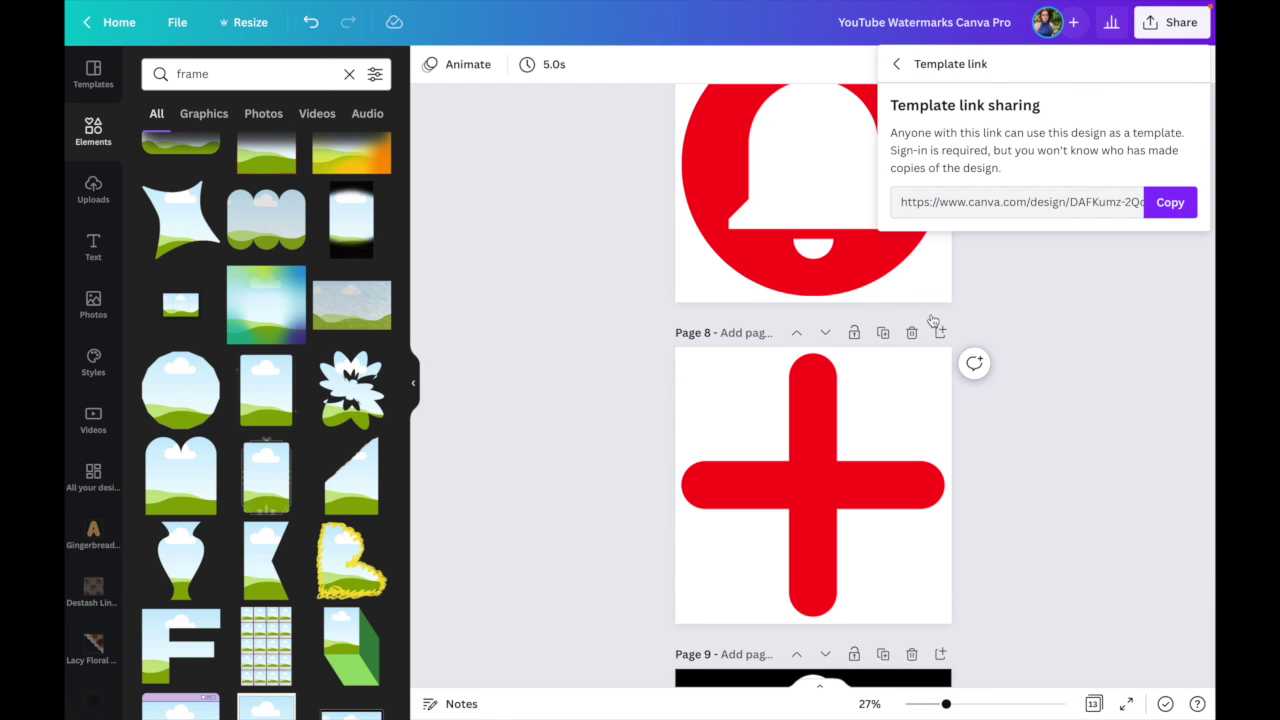
{"action": "left_click", "coordinate": [1168, 203]}
Step: Dismiss the Template link popup so the Elements panel returns to its default listings
{"action": "left_click", "coordinate": [330, 80]}
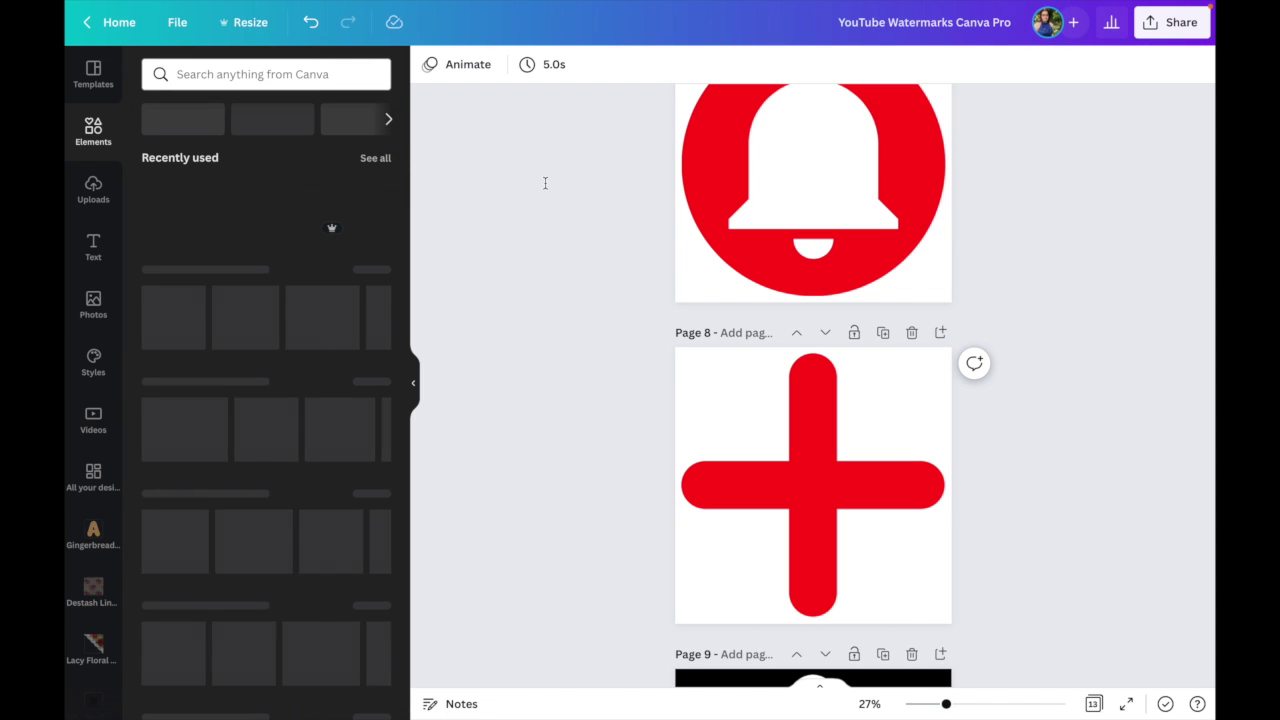